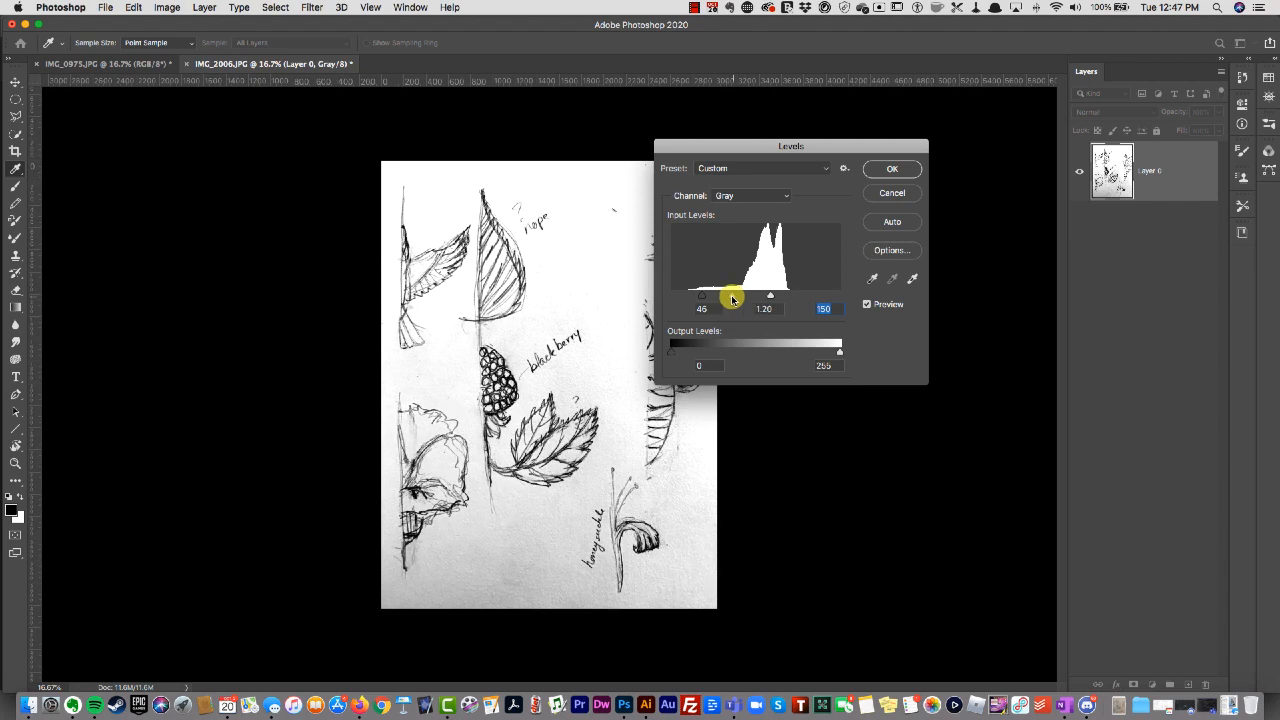
Apply Levels to the sketch page with input black 50 and white 133, and fine-tune the midtones for strong dark lines
drag(771, 150, 851, 129)
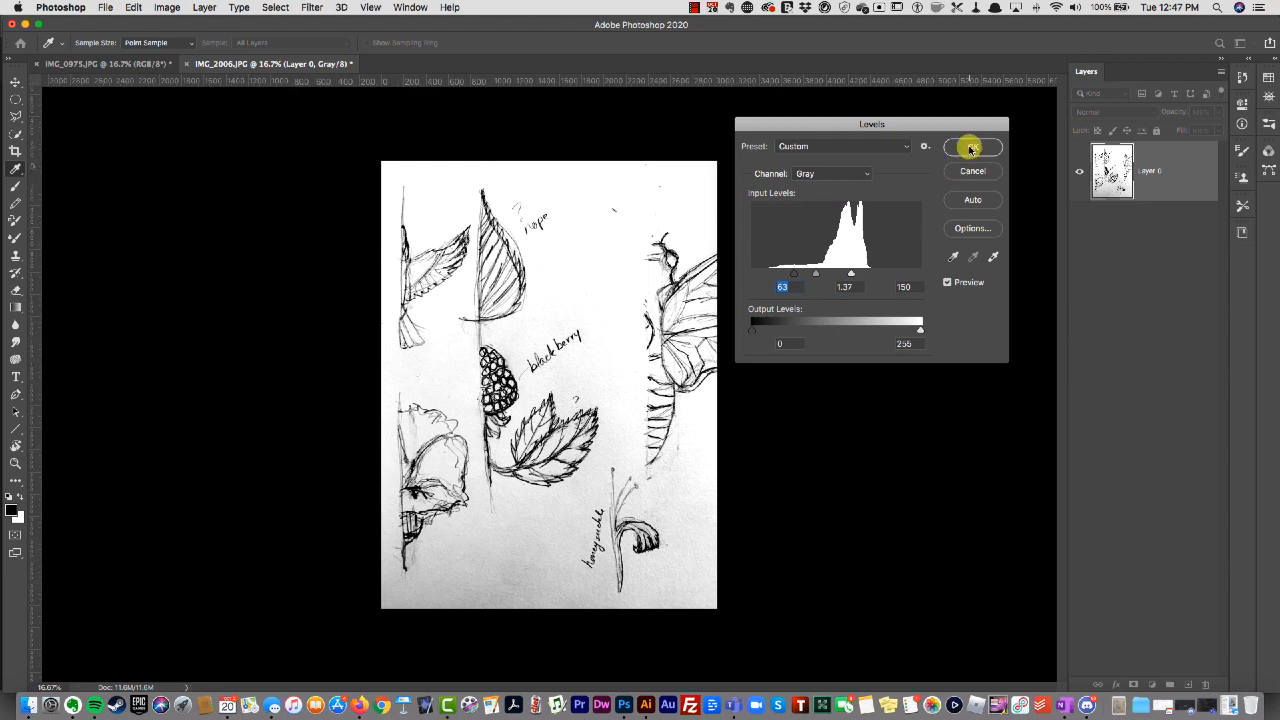
mouse_move(853, 275)
mouse_down()
mouse_move(786, 278)
mouse_move(804, 277)
mouse_up()
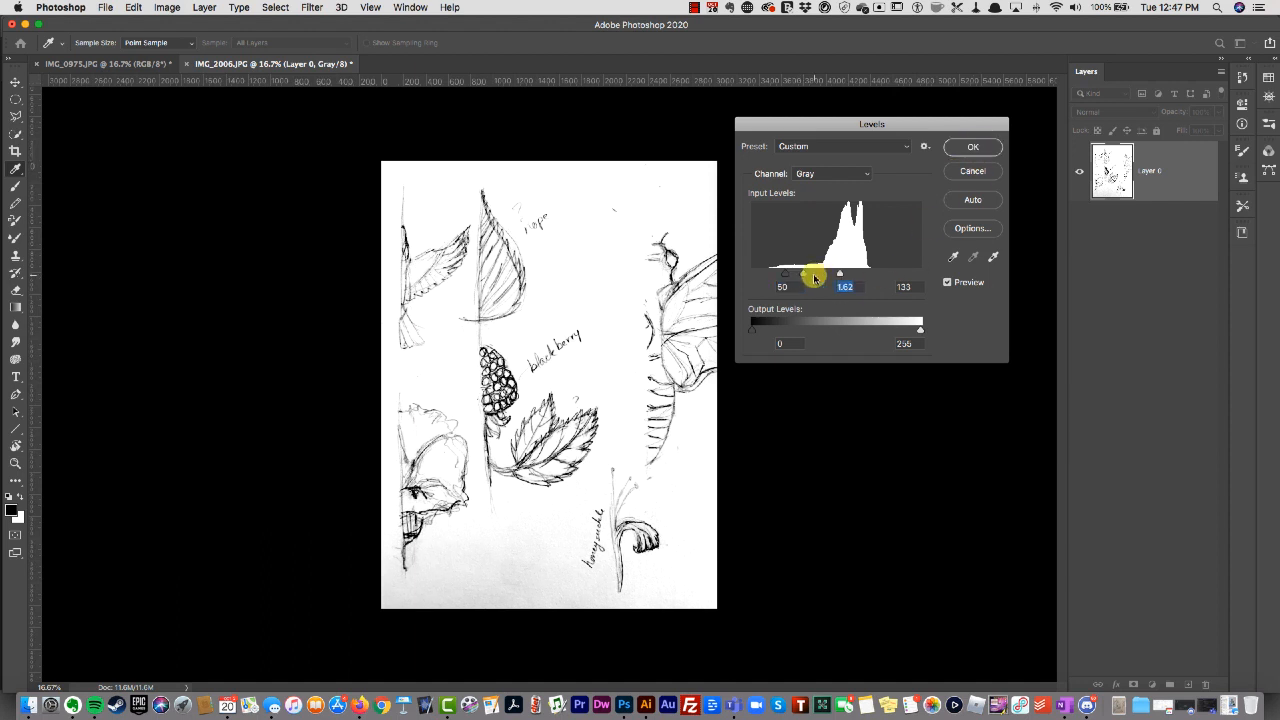
drag(802, 276, 811, 276)
click(963, 150)
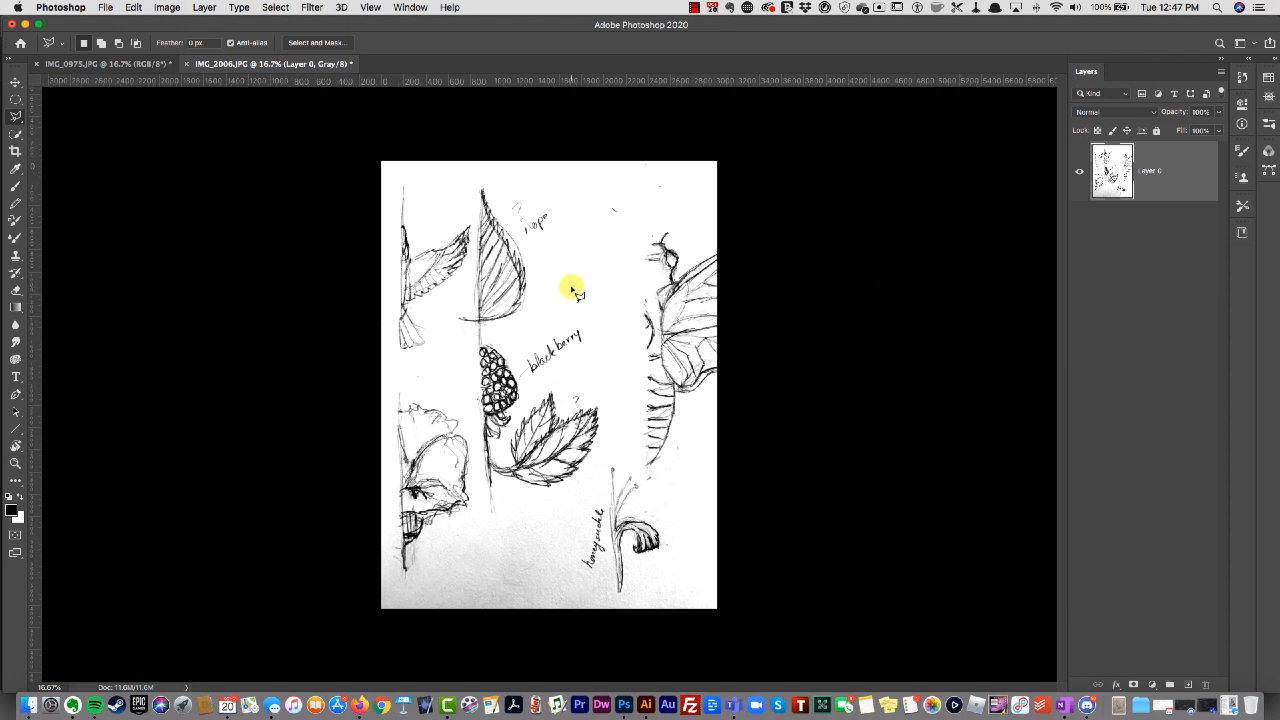
Outline the half-bird sketch with the Polygonal Lasso and copy it to a new layer
click(401, 352)
click(434, 340)
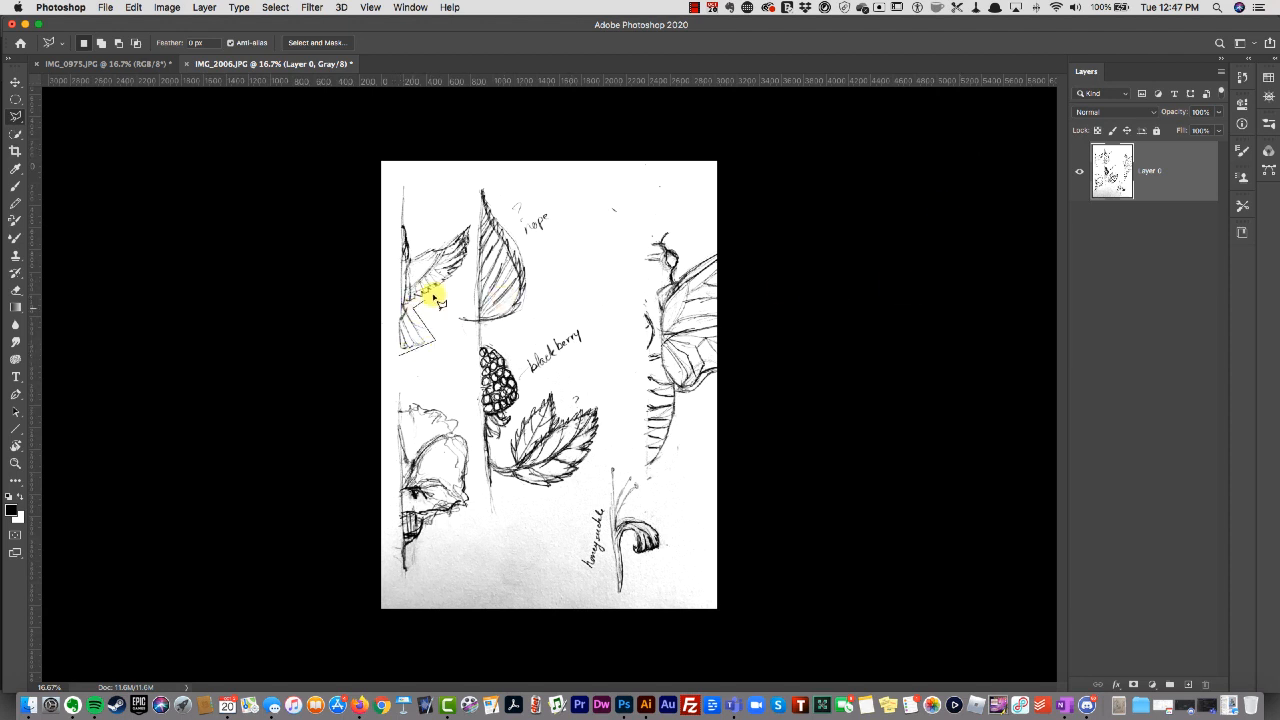
click(471, 219)
click(425, 240)
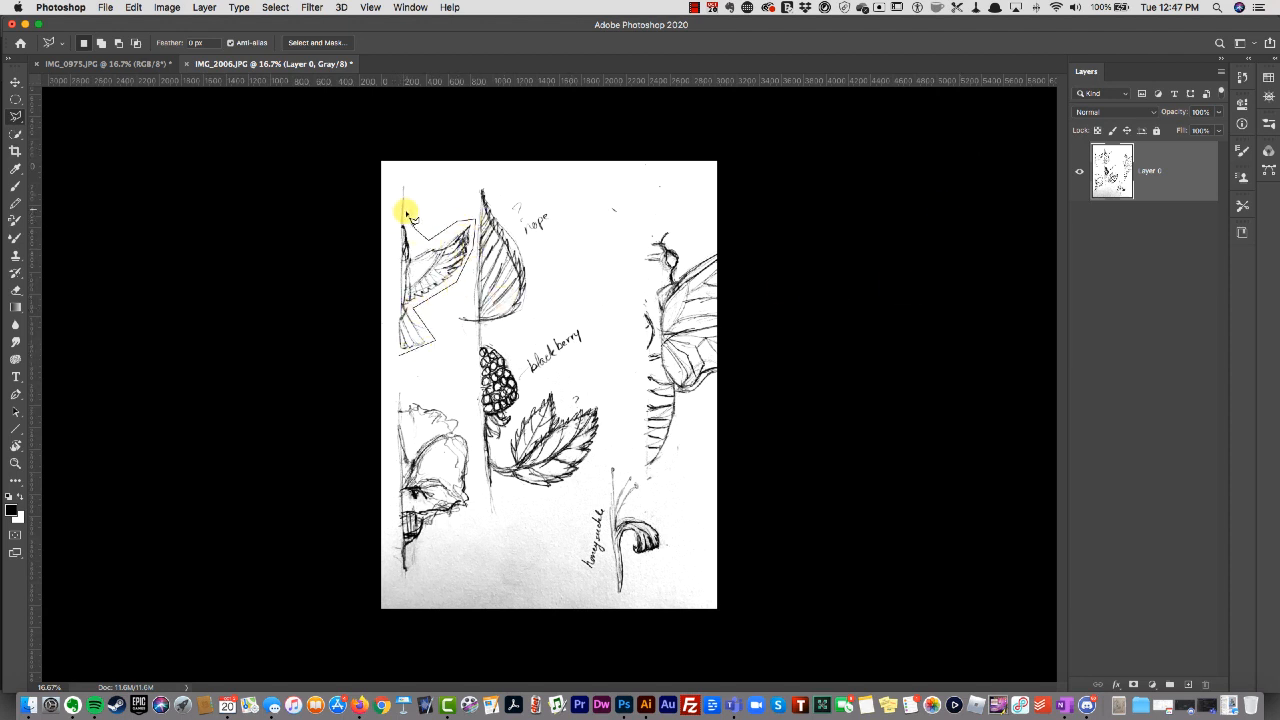
click(396, 212)
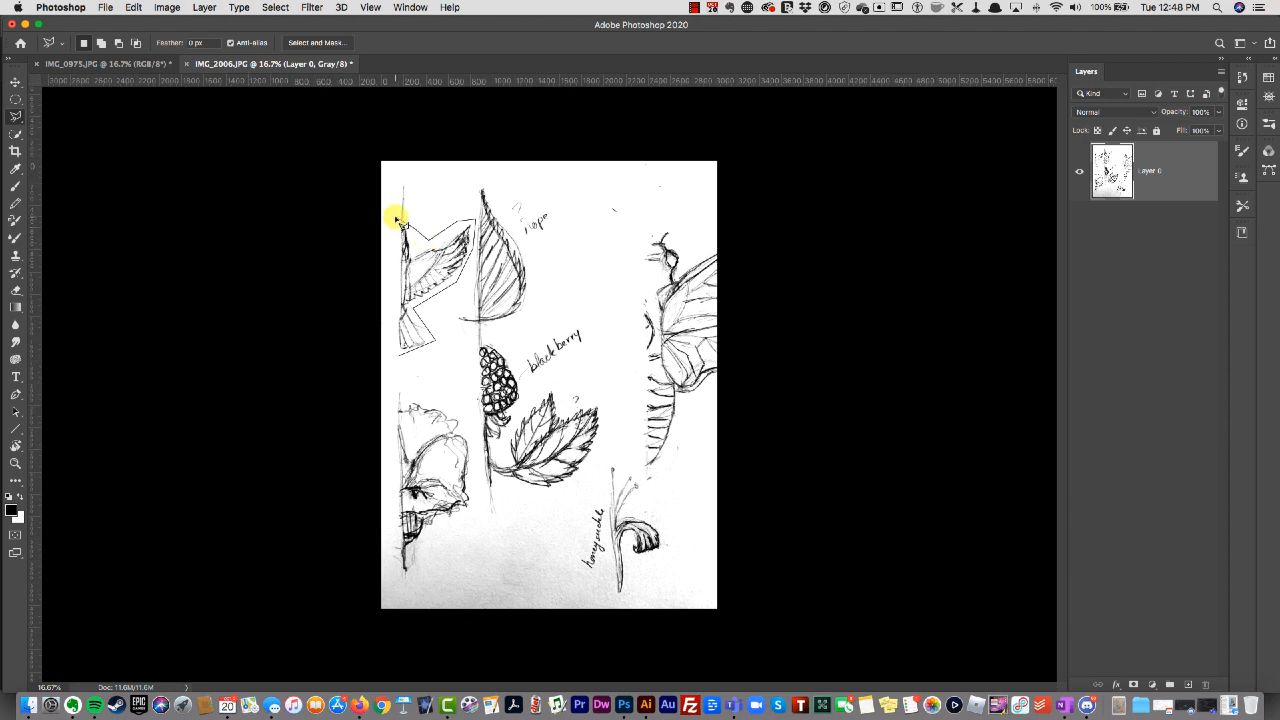
click(397, 352)
key(super+j)
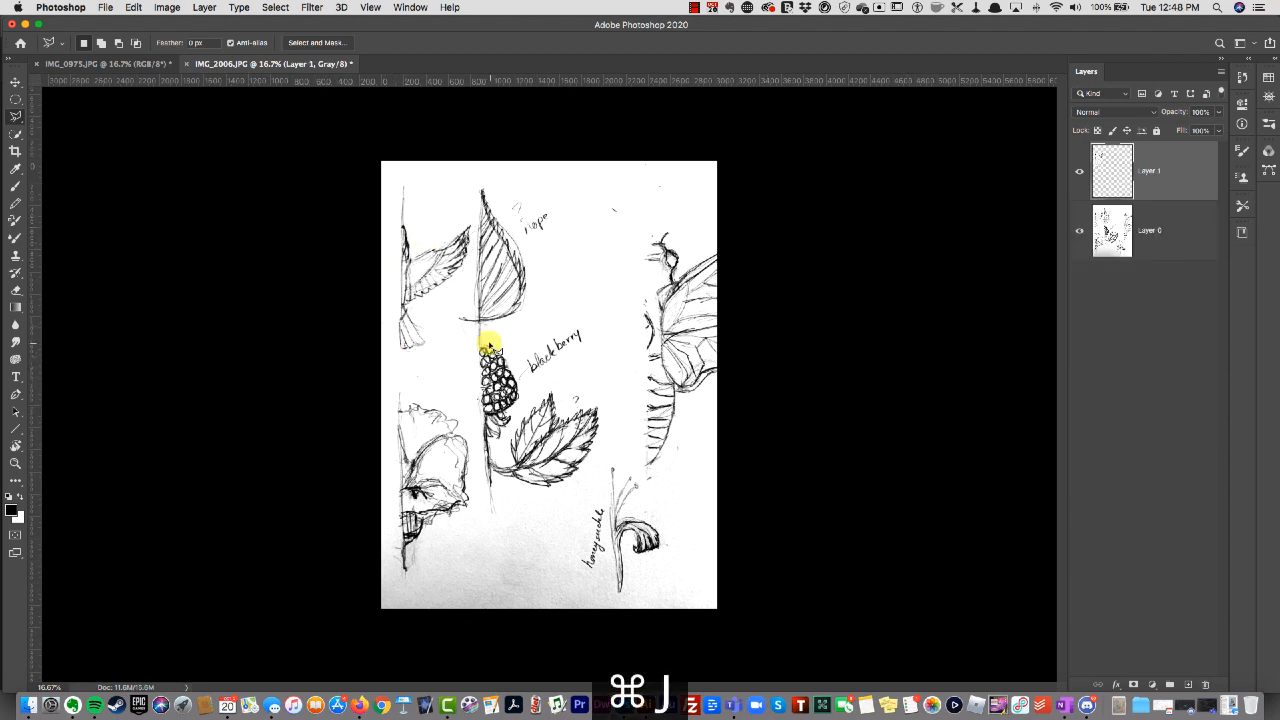
Outline the large leaf above the blackberry with the Polygonal Lasso and copy it from Layer 0 to a new layer
click(460, 323)
click(543, 322)
click(540, 257)
click(472, 182)
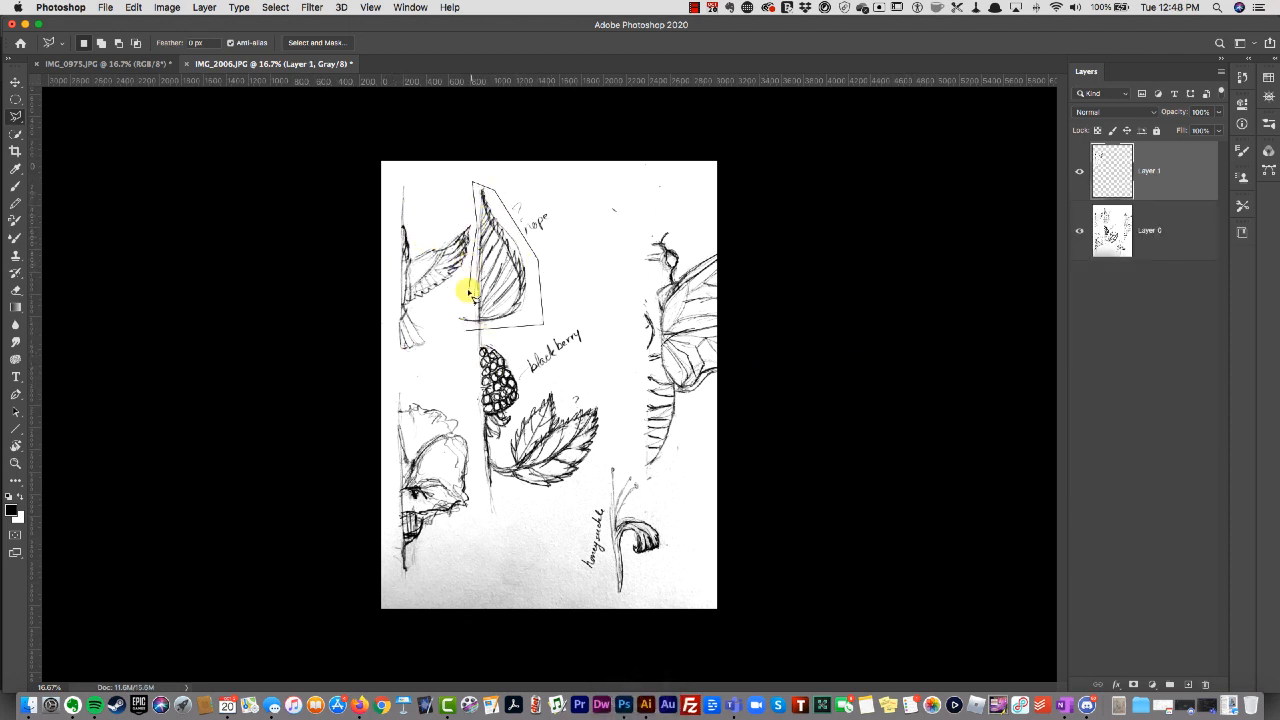
click(463, 328)
key(super+j)
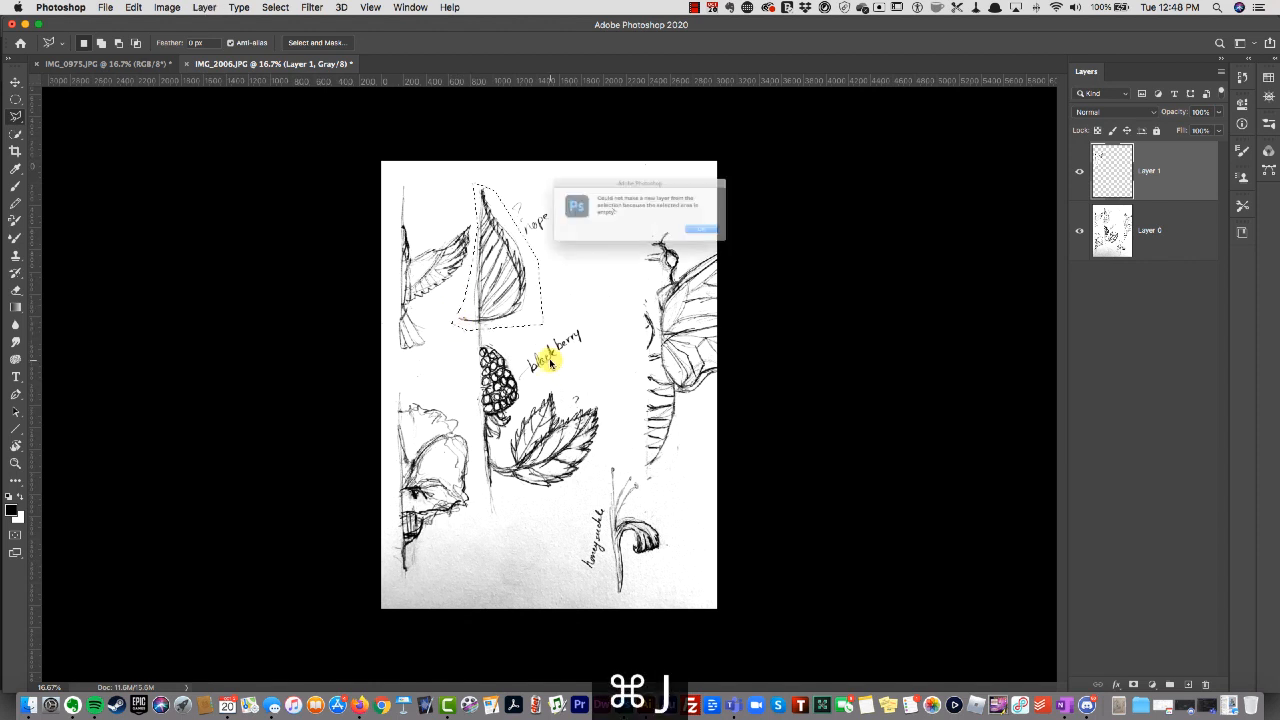
click(740, 240)
click(1146, 238)
key(super+j)
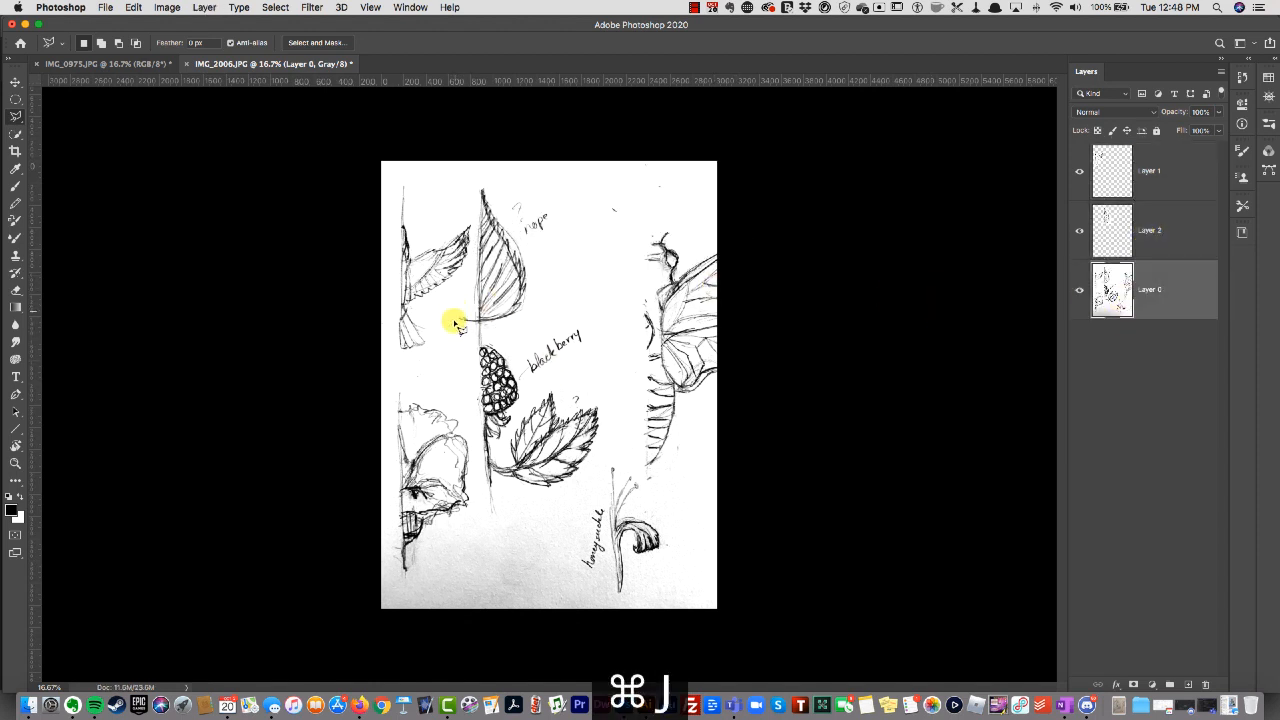
Outline the blackberry together with its leaves using the Polygonal Lasso and copy it to a new layer
click(482, 486)
click(534, 500)
click(616, 430)
click(597, 383)
click(517, 388)
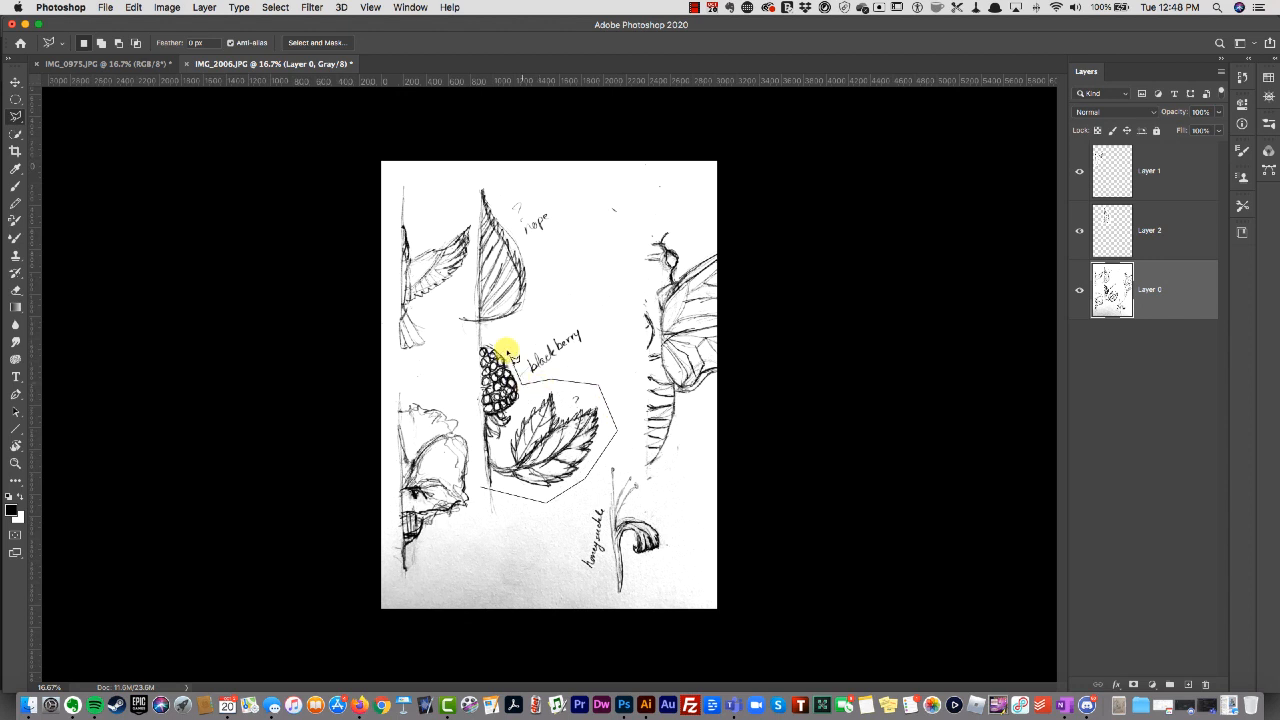
click(492, 336)
click(470, 338)
click(481, 487)
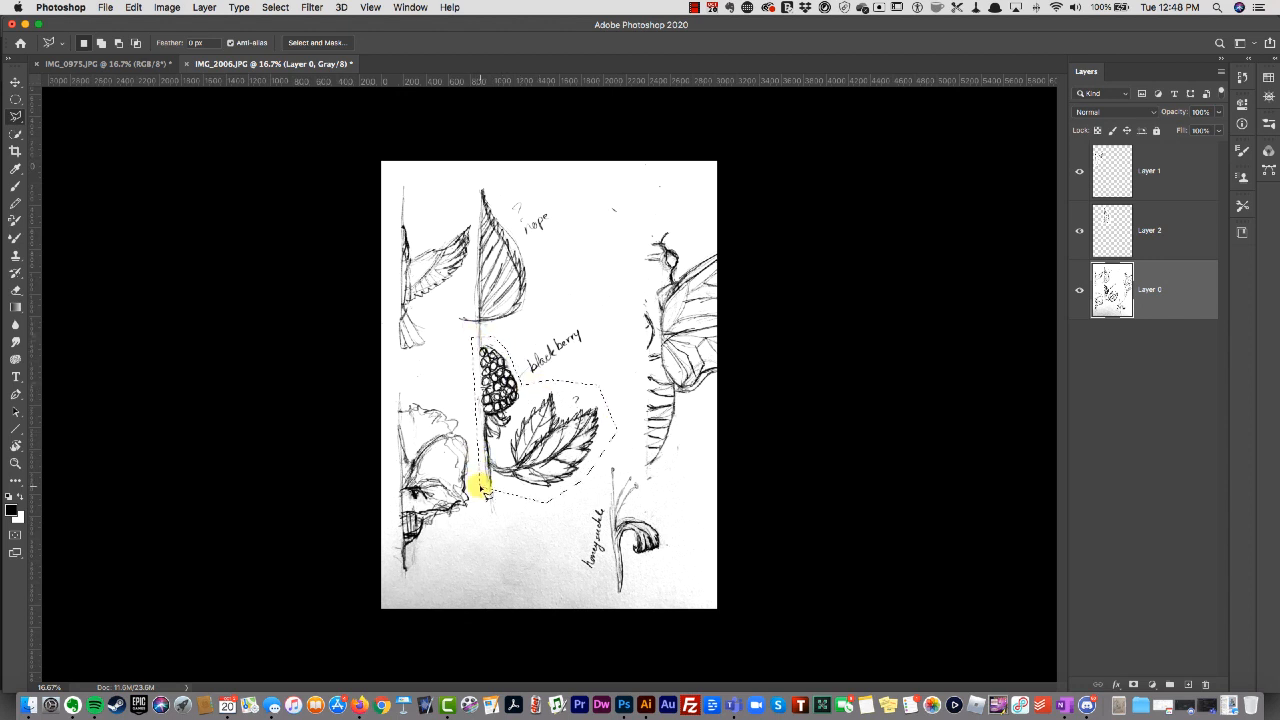
key(super+j)
Outline the half-flower sketch below the bird on Layer 0 with the Polygonal Lasso and copy it to a new layer
click(1162, 348)
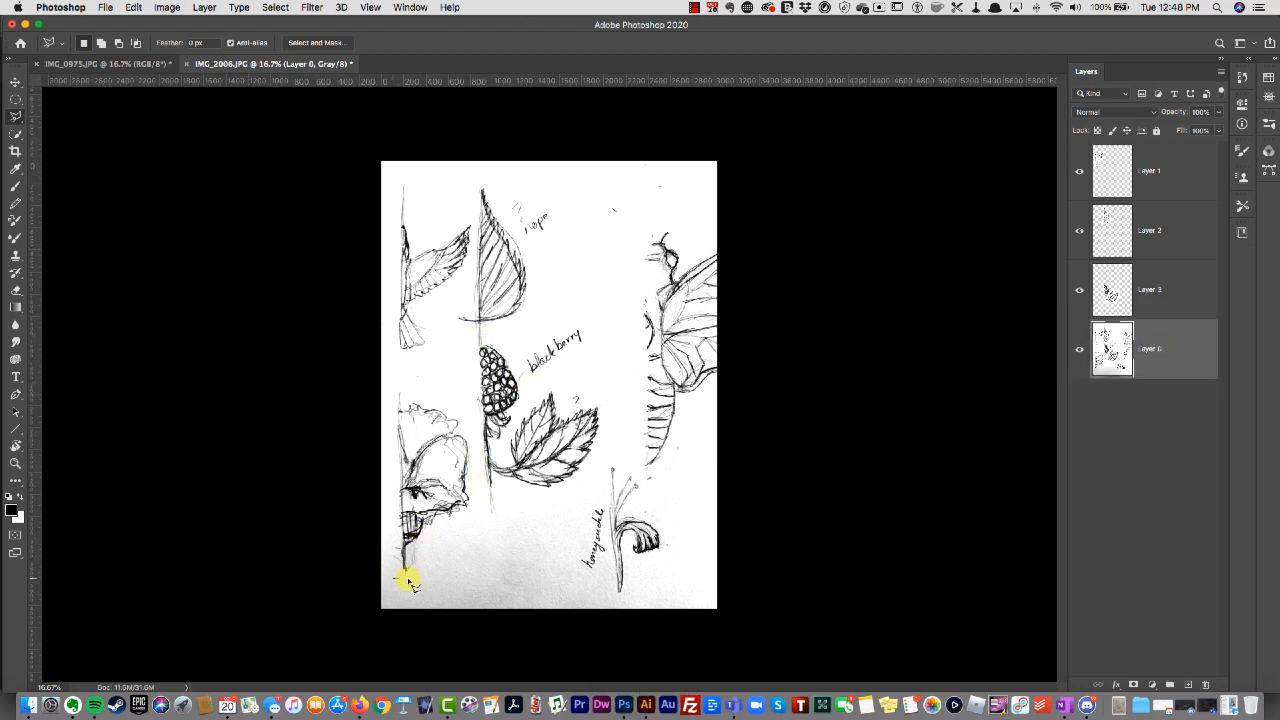
click(477, 484)
click(460, 392)
click(407, 380)
click(381, 470)
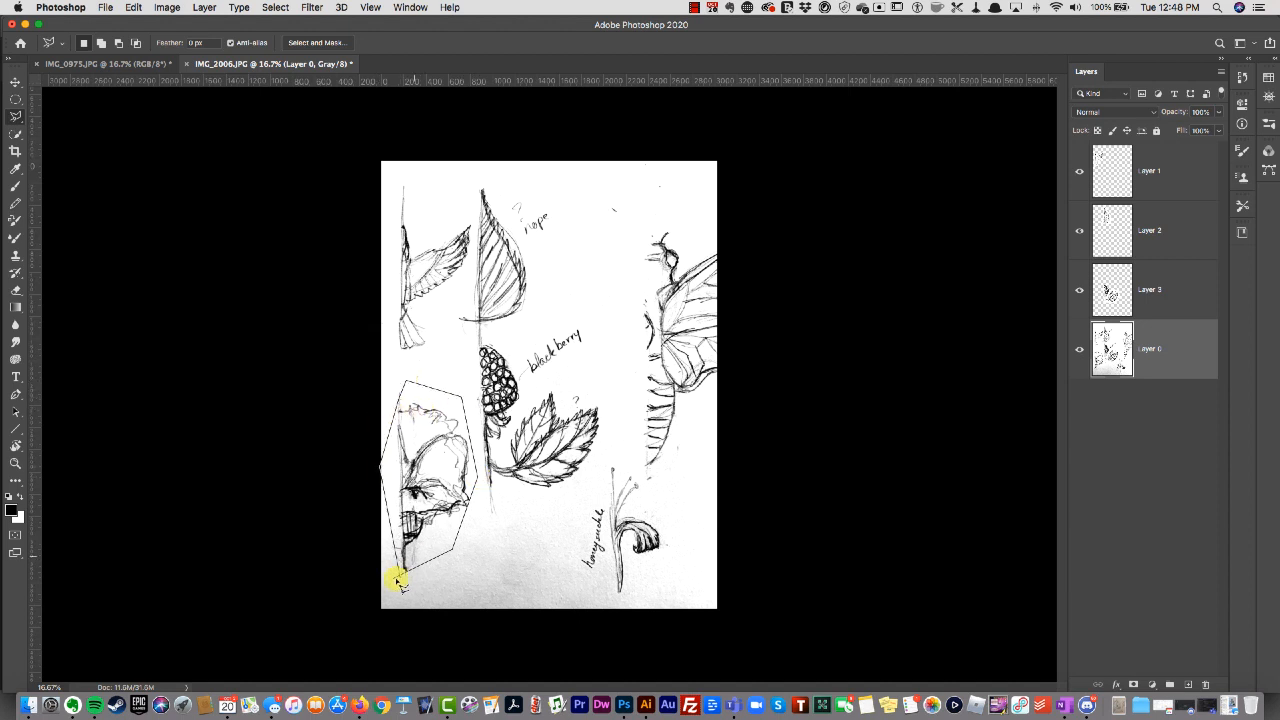
key(super+j)
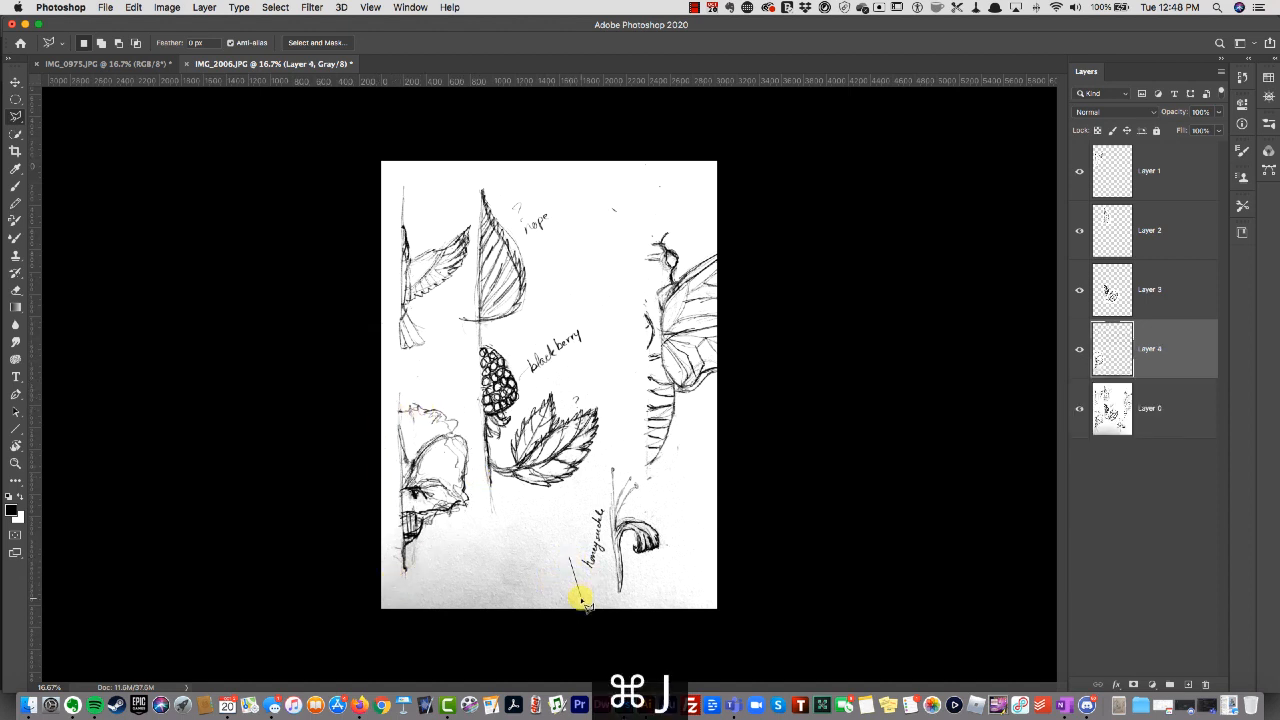
Outline the honeysuckle sketch with the Polygonal Lasso and copy it from Layer 0 to a new layer
click(636, 606)
click(678, 566)
click(683, 516)
click(612, 462)
double_click(553, 541)
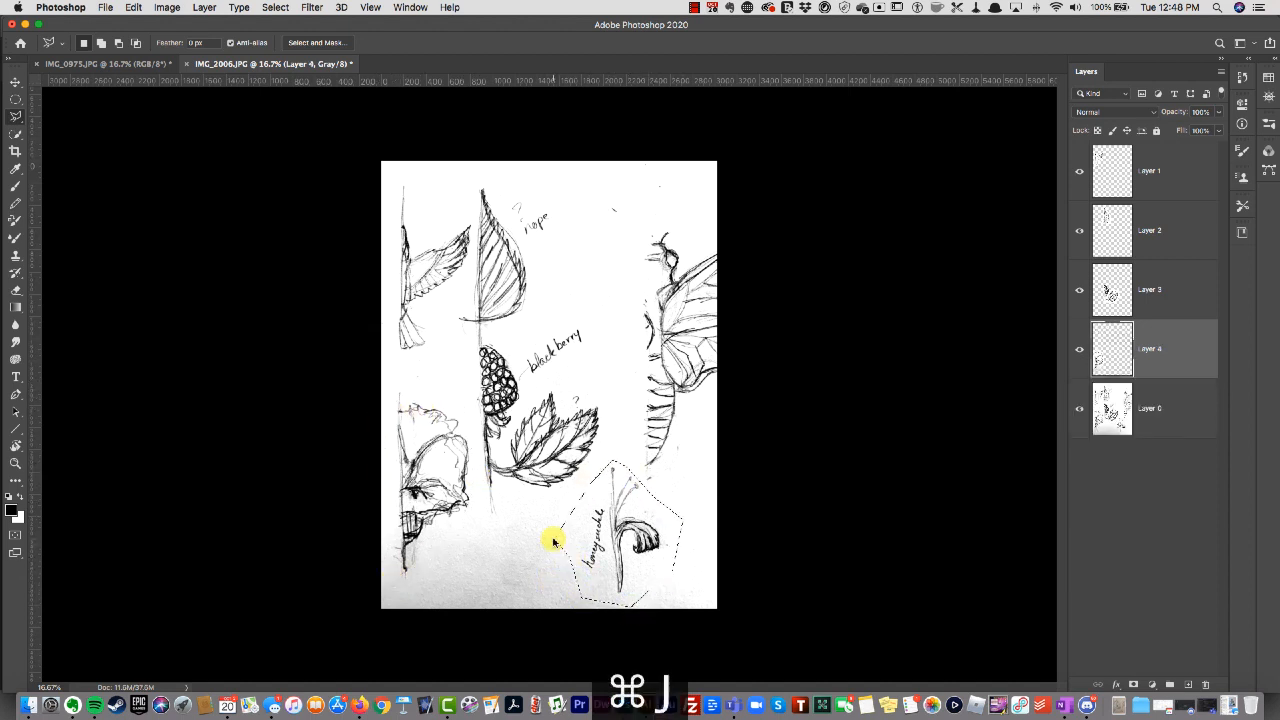
key(super+j)
click(749, 240)
click(1110, 402)
key(super+j)
Rename the full-page layer "original" and the honeysuckle cut-out layer "honeysuckle"
double_click(1143, 468)
text(o)
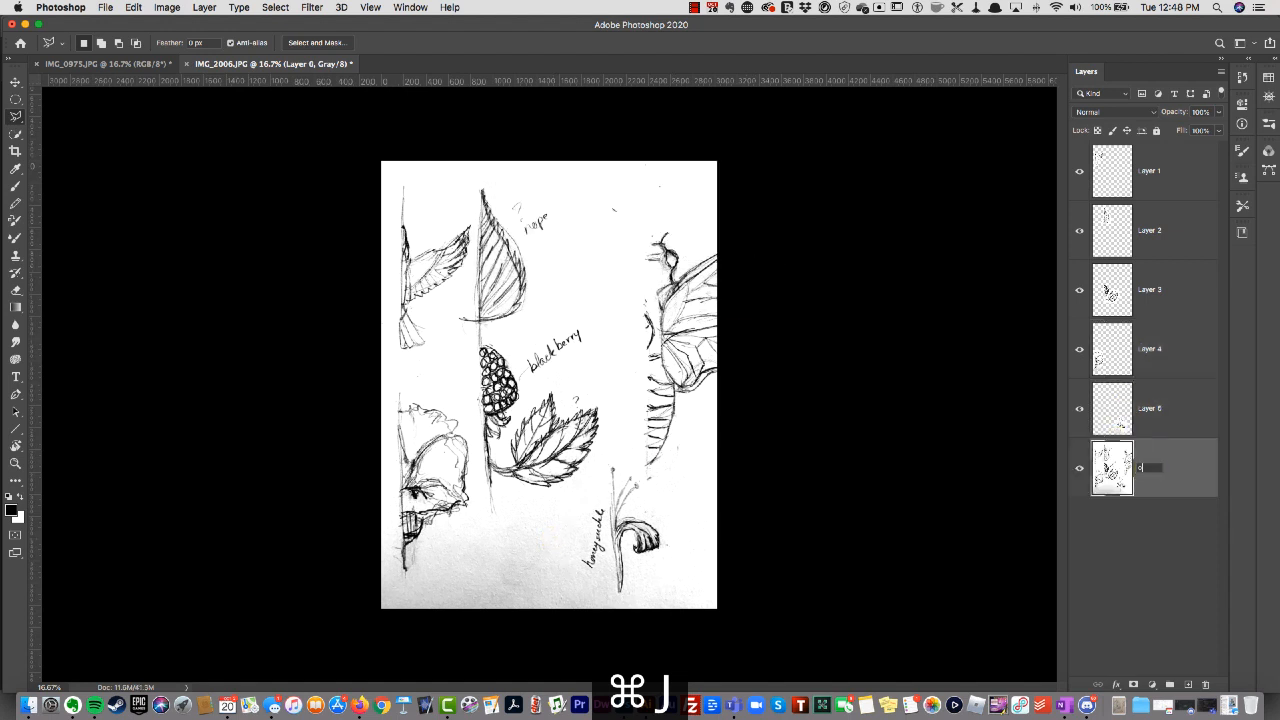
text(riginal)
key(Return)
click(1155, 410)
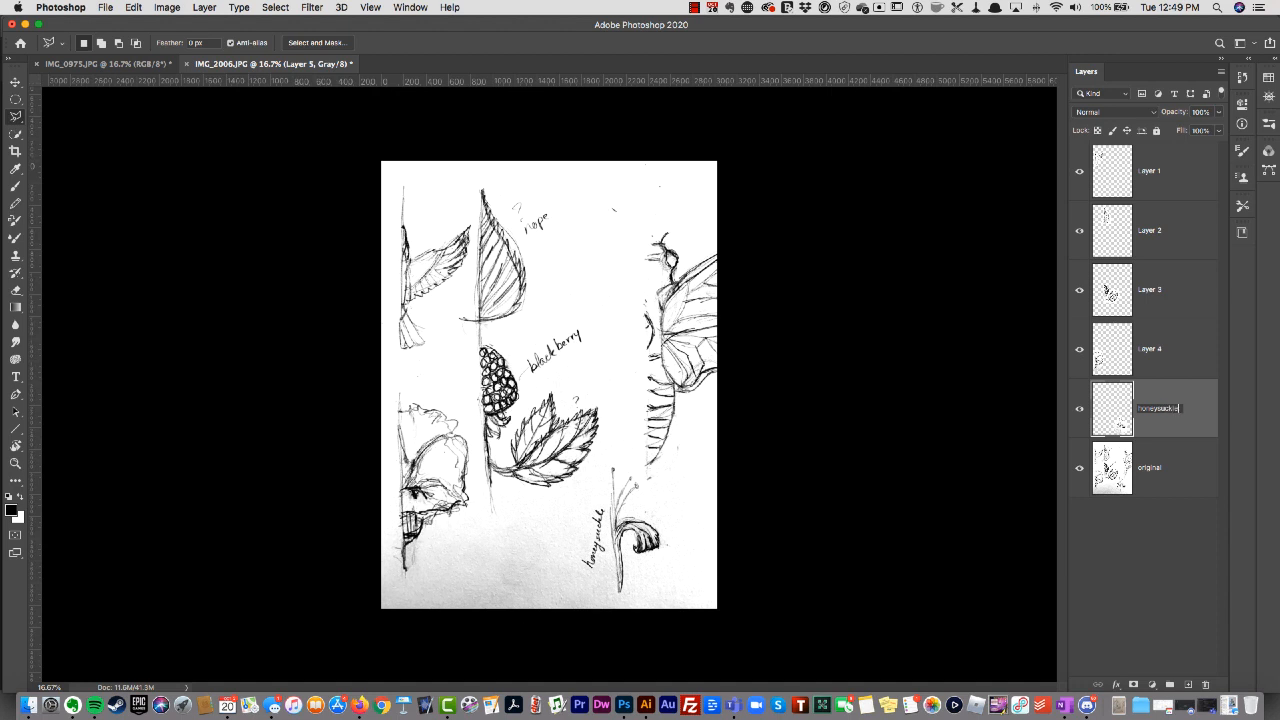
text(honeysuckle)
click(1160, 407)
Rename the remaining cut-out layers "morningglory" for the flower, "blackberry", "leaf" and "crow" for the bird
double_click(1152, 349)
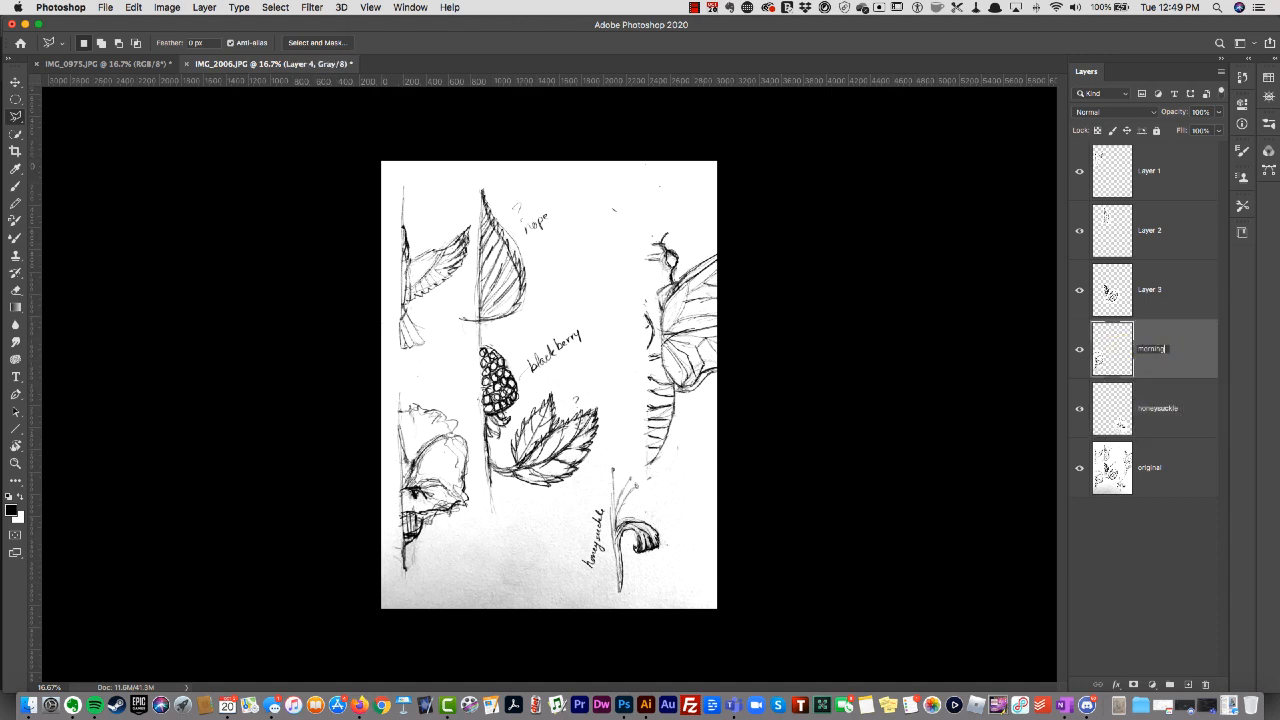
text(morningglory)
key(Return)
double_click(1143, 289)
text(blackberry)
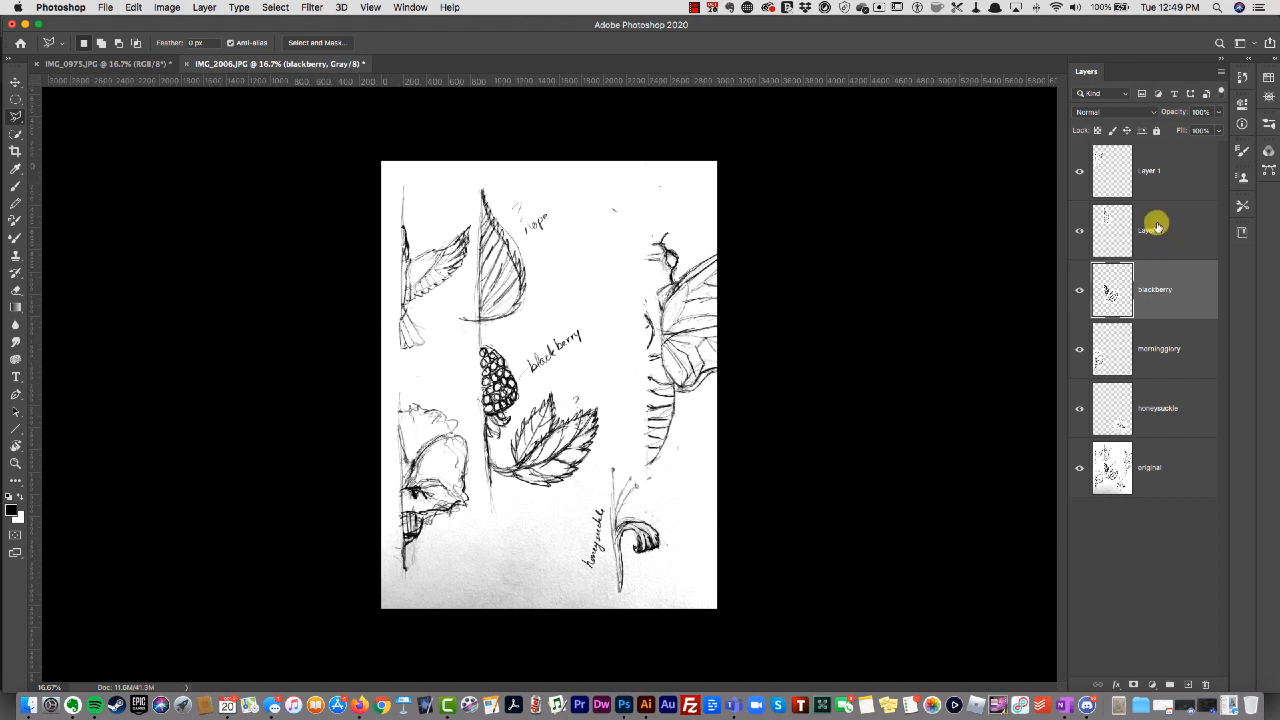
double_click(1155, 228)
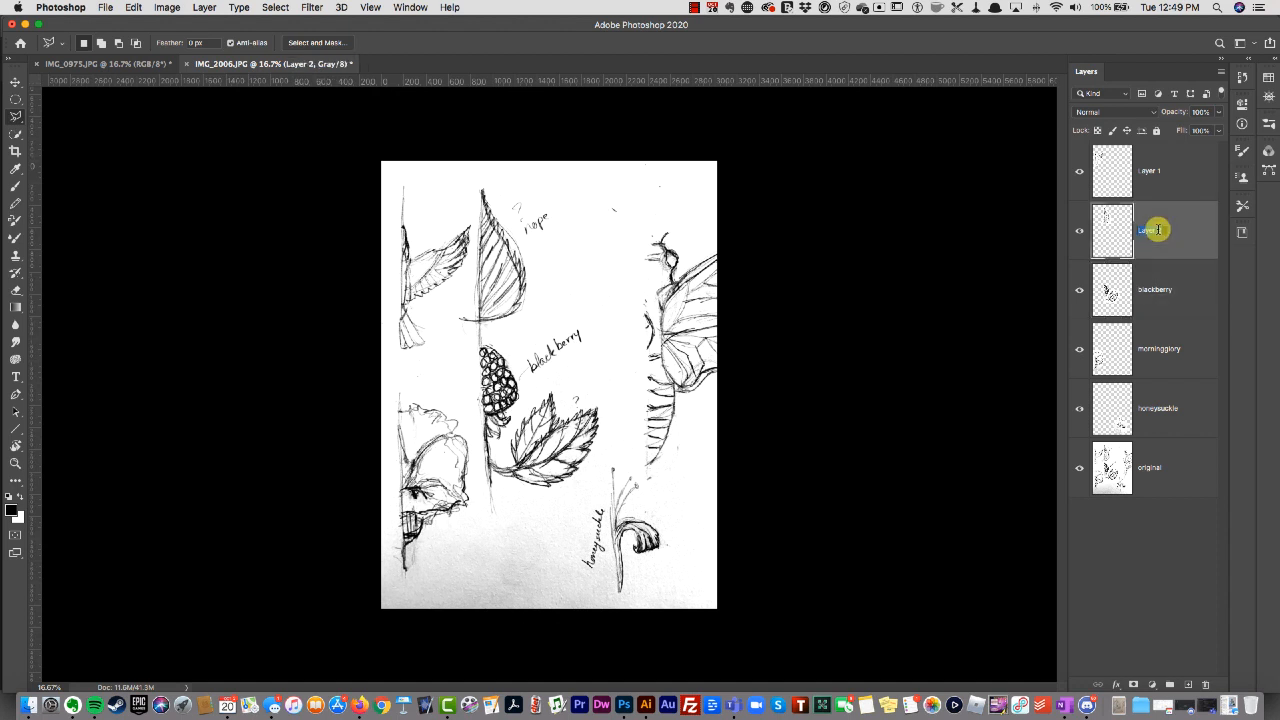
double_click(1152, 170)
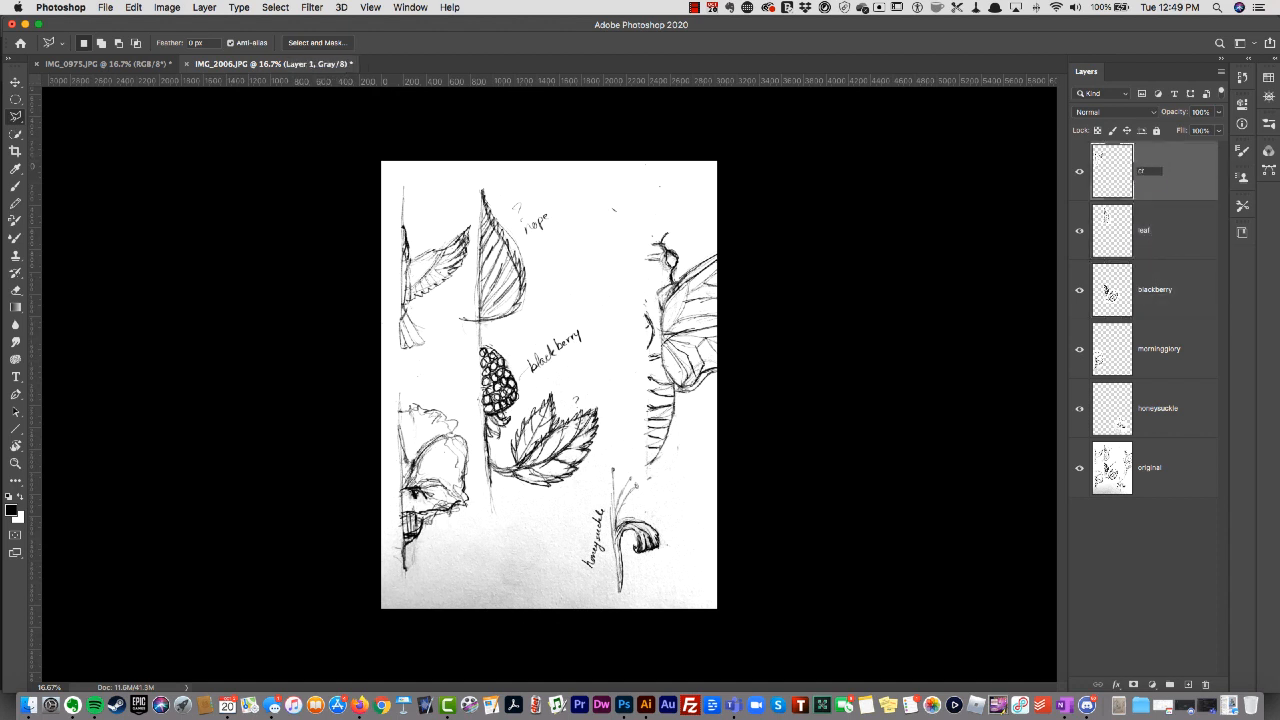
Save the layered document as totem-sketches.psd in the _JSU/Digital Lit folder
key(super+s)
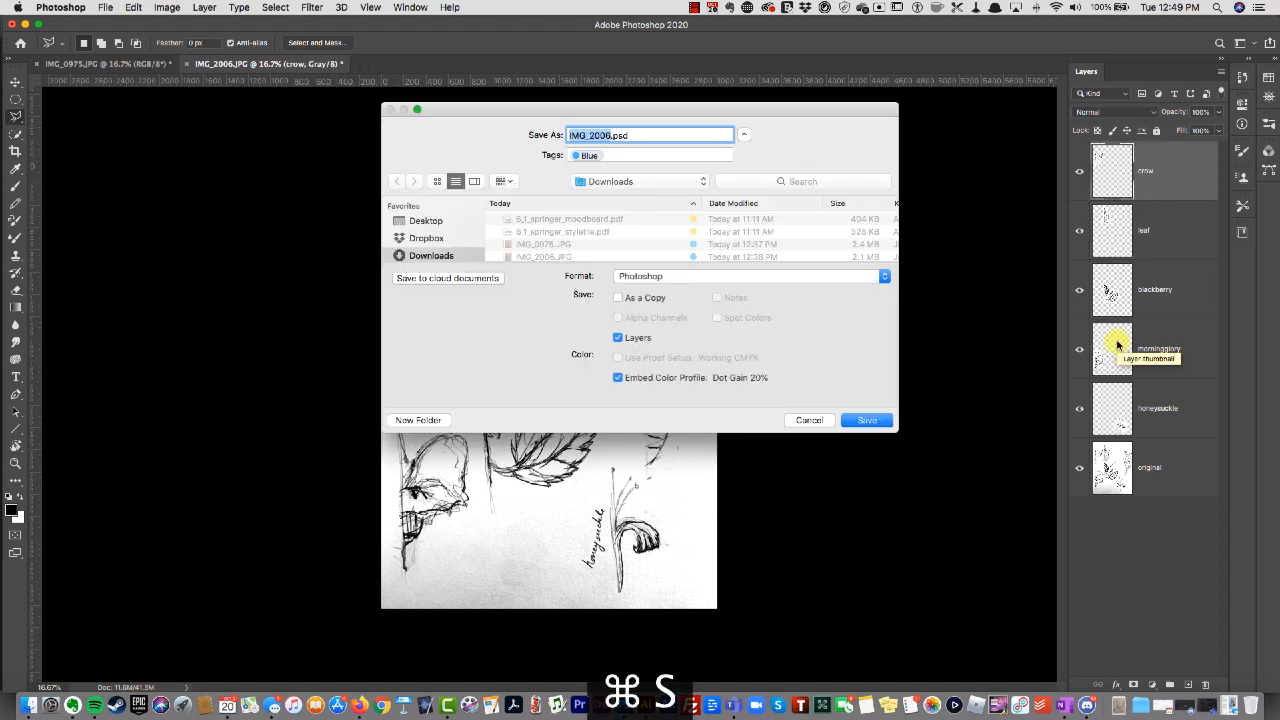
scroll(417, 249, down, 3)
click(435, 219)
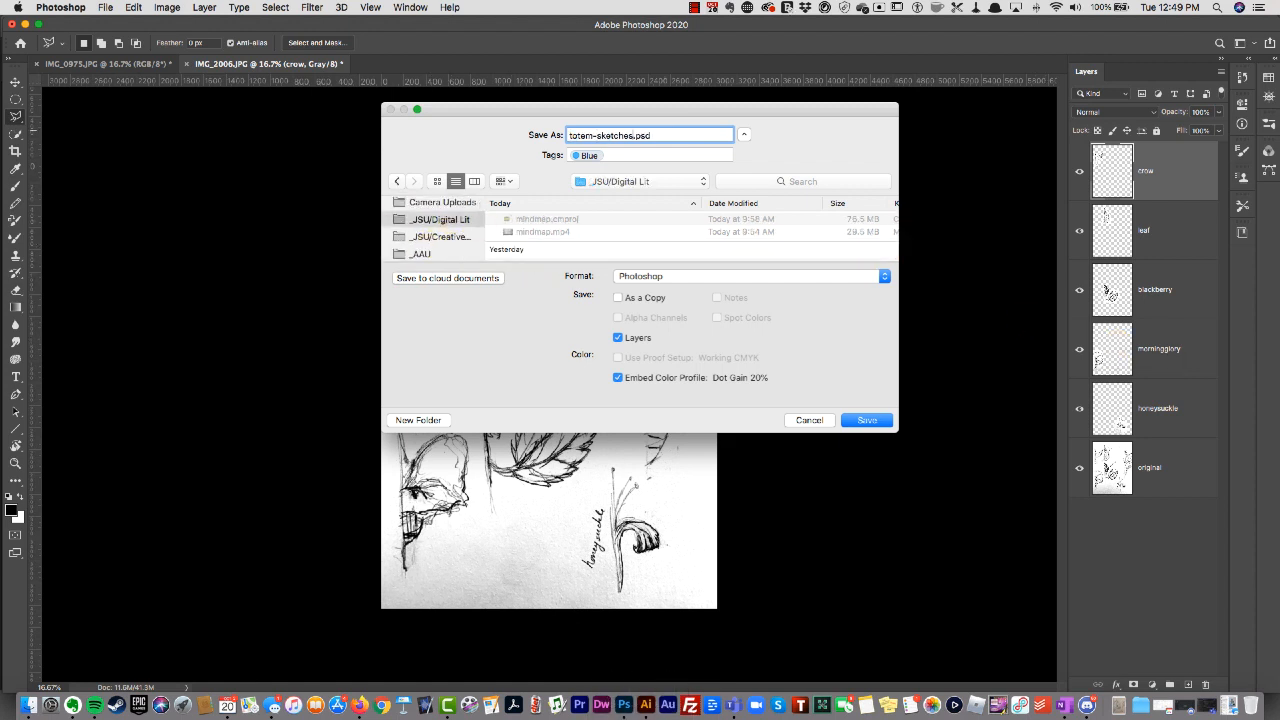
key(Return)
Switch to the IMG_0975.JPG document and convert it to grayscale
click(110, 63)
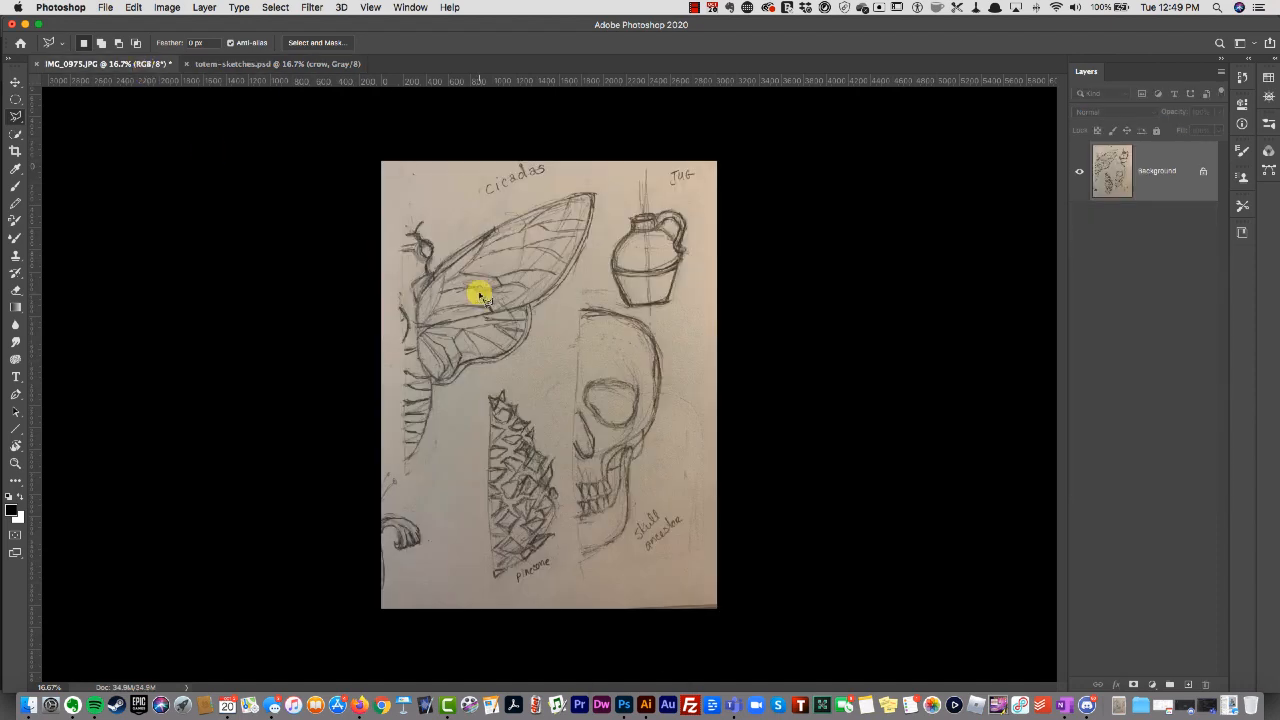
key(super+l)
click(973, 175)
click(168, 10)
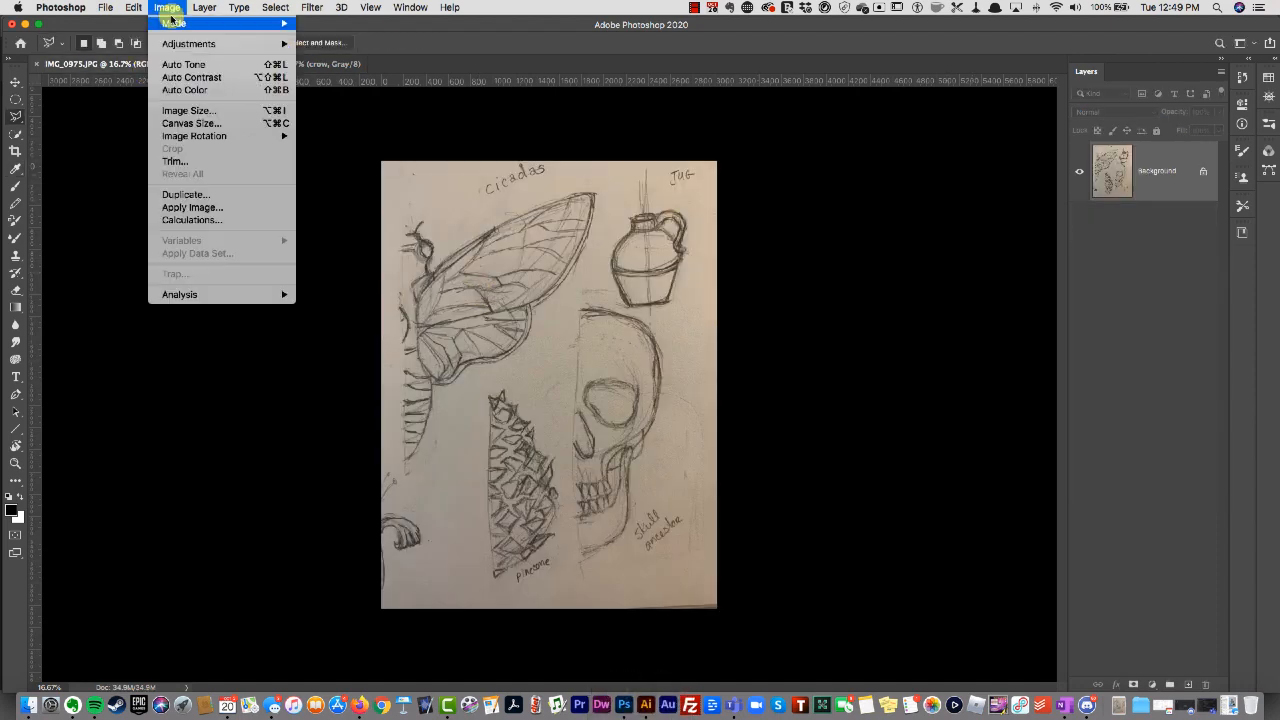
mouse_move(172, 22)
click(337, 40)
Apply Levels to the grayscale page, raising the black input and lowering the white input to brighten the paper and darken the lines
key(super+l)
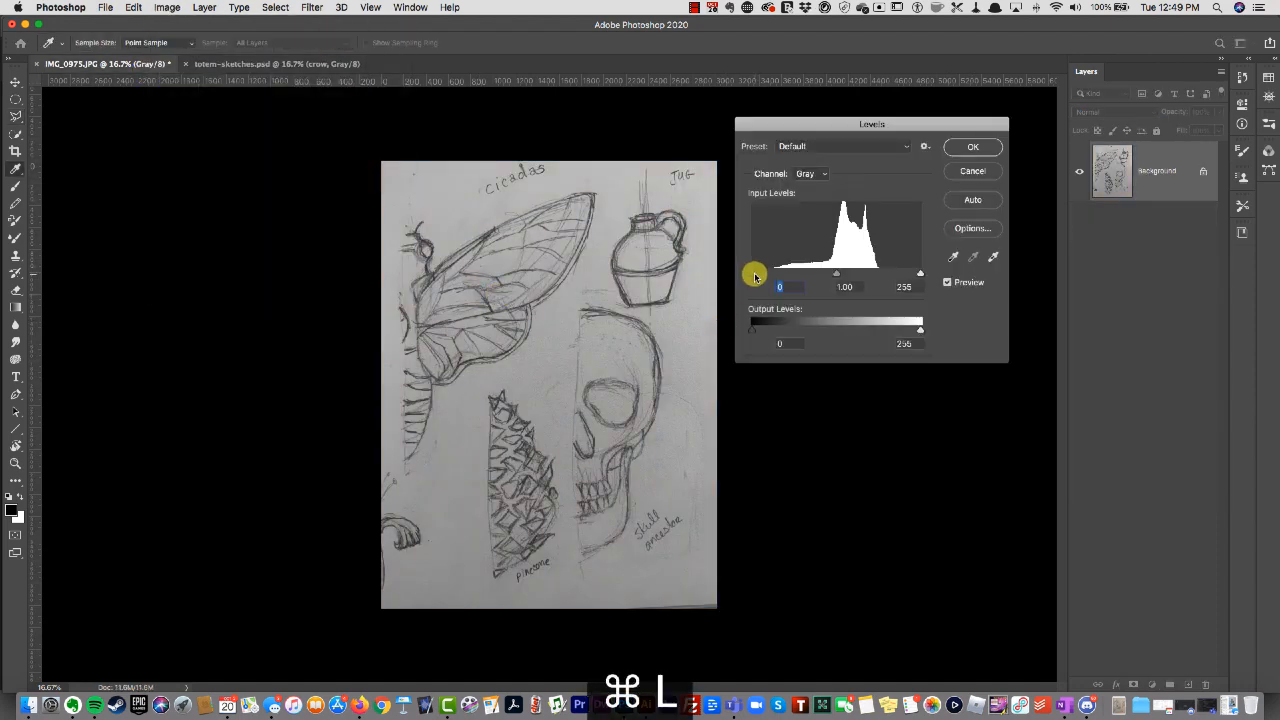
drag(752, 275, 779, 277)
drag(921, 276, 862, 277)
drag(780, 276, 814, 277)
click(973, 147)
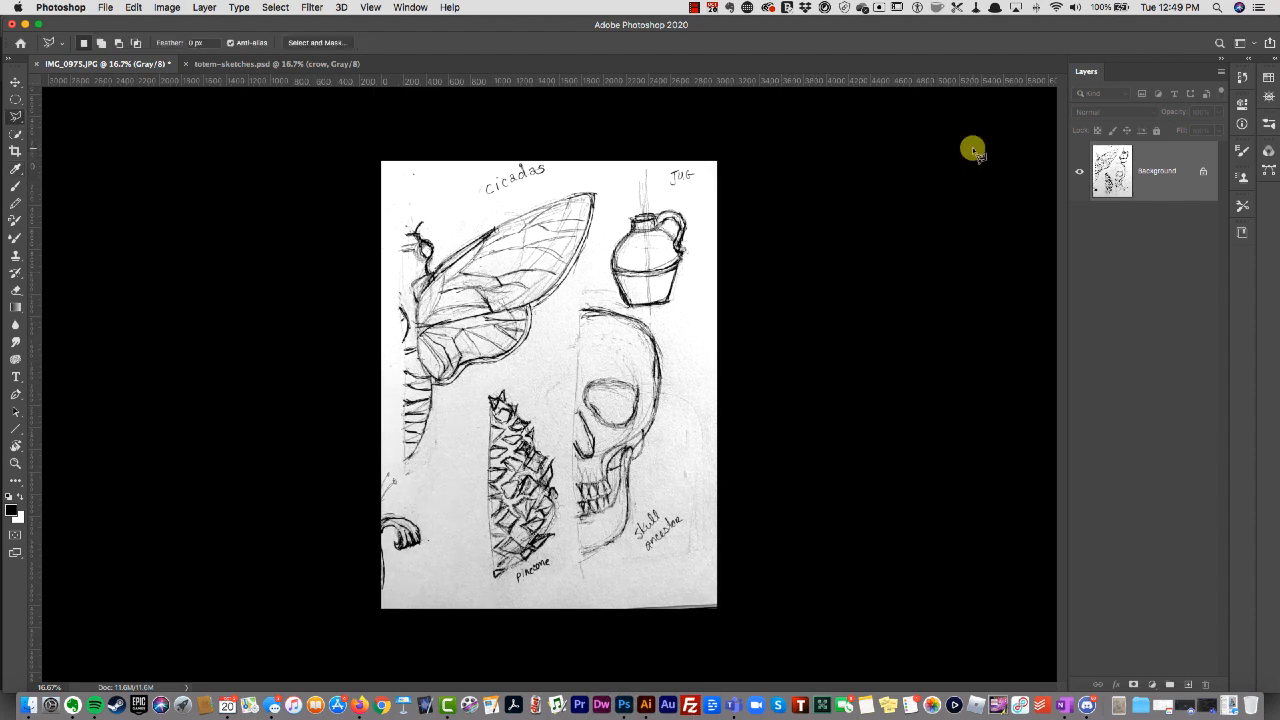
Outline the half-cicada sketch with the Polygonal Lasso and copy it to a new layer
click(572, 315)
click(603, 186)
click(441, 222)
click(419, 200)
double_click(383, 218)
key(super+j)
Unlock the background layer and rename it "original", and rename the cicada cut-out layer "cicadas"
click(1206, 232)
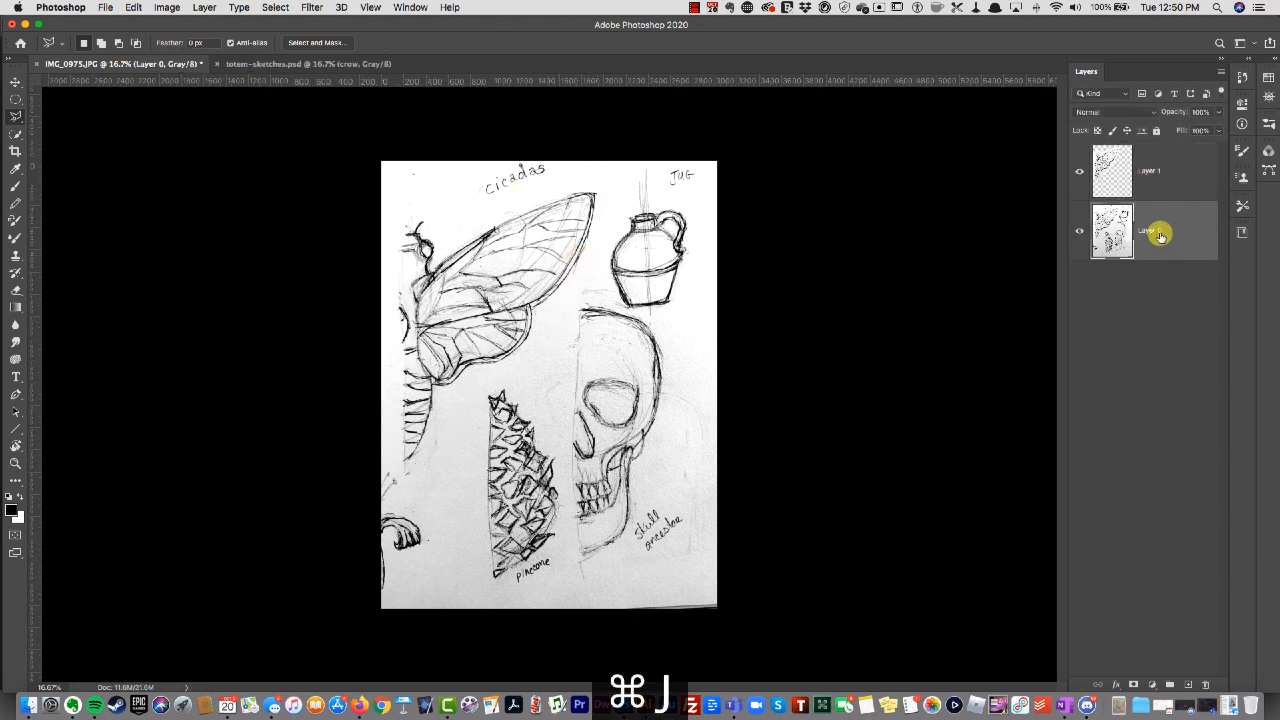
double_click(1158, 232)
key(Return)
double_click(1150, 171)
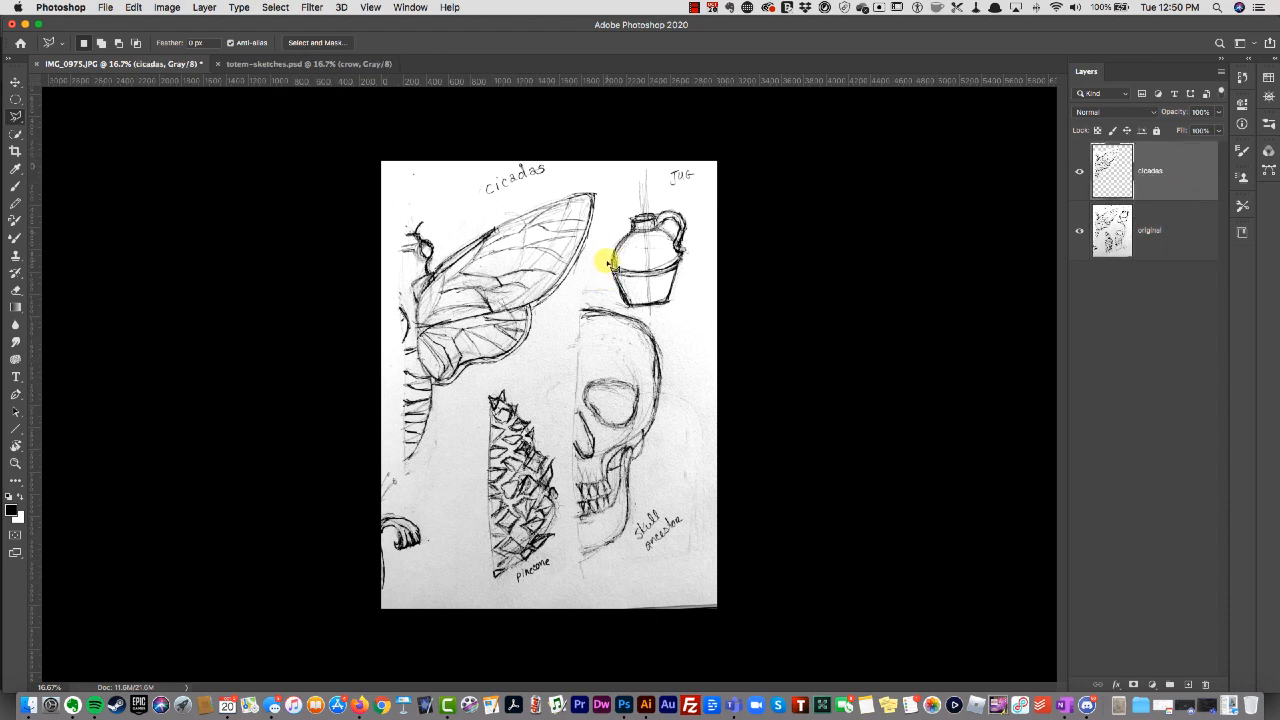
Outline the jug with the Polygonal Lasso and copy it from the original layer to a new layer named "jug"
click(627, 196)
click(603, 262)
click(604, 297)
click(670, 316)
click(699, 262)
click(700, 200)
click(625, 195)
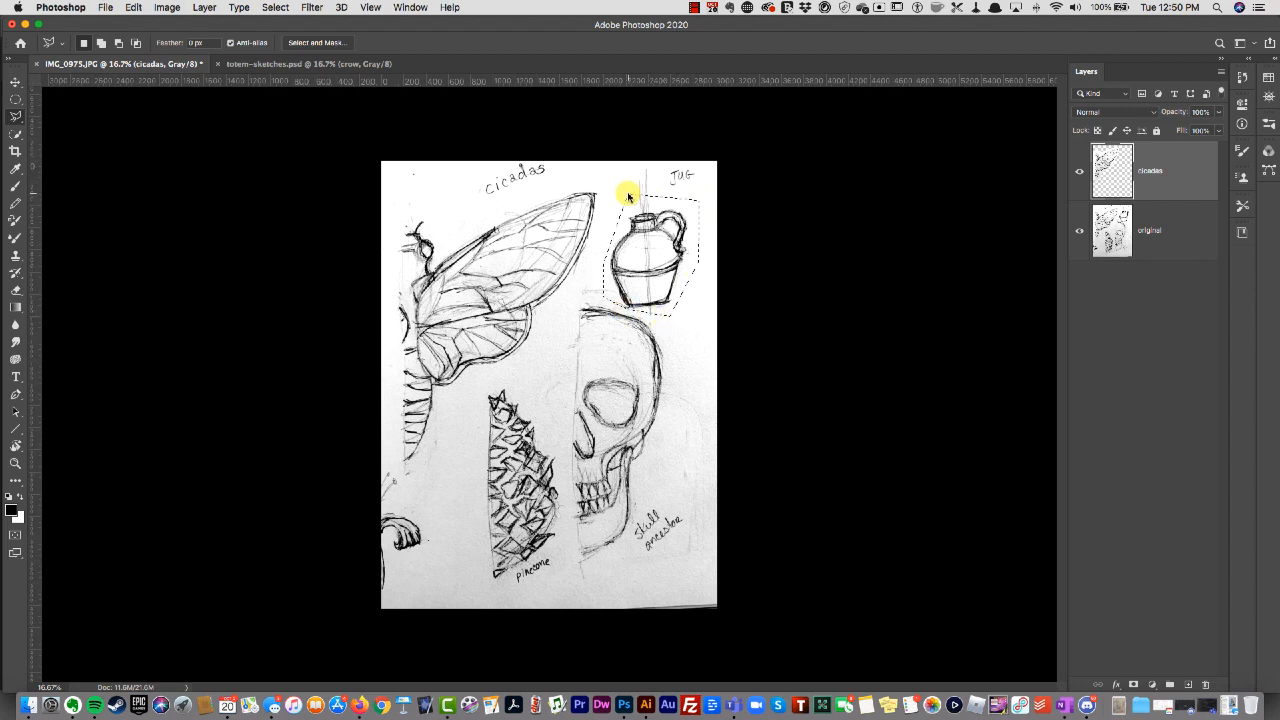
click(1158, 244)
key(super+j)
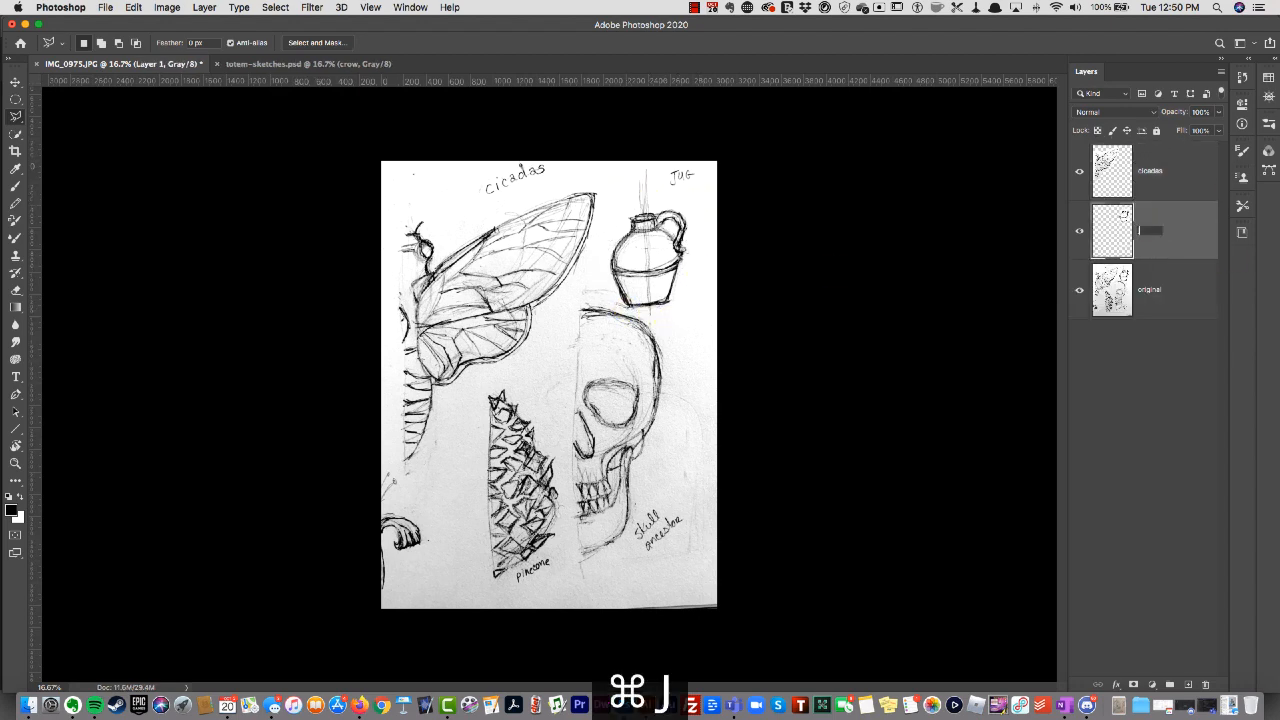
text(jug)
Copy the lassoed pinecone sketch from the original layer to a new layer
click(683, 585)
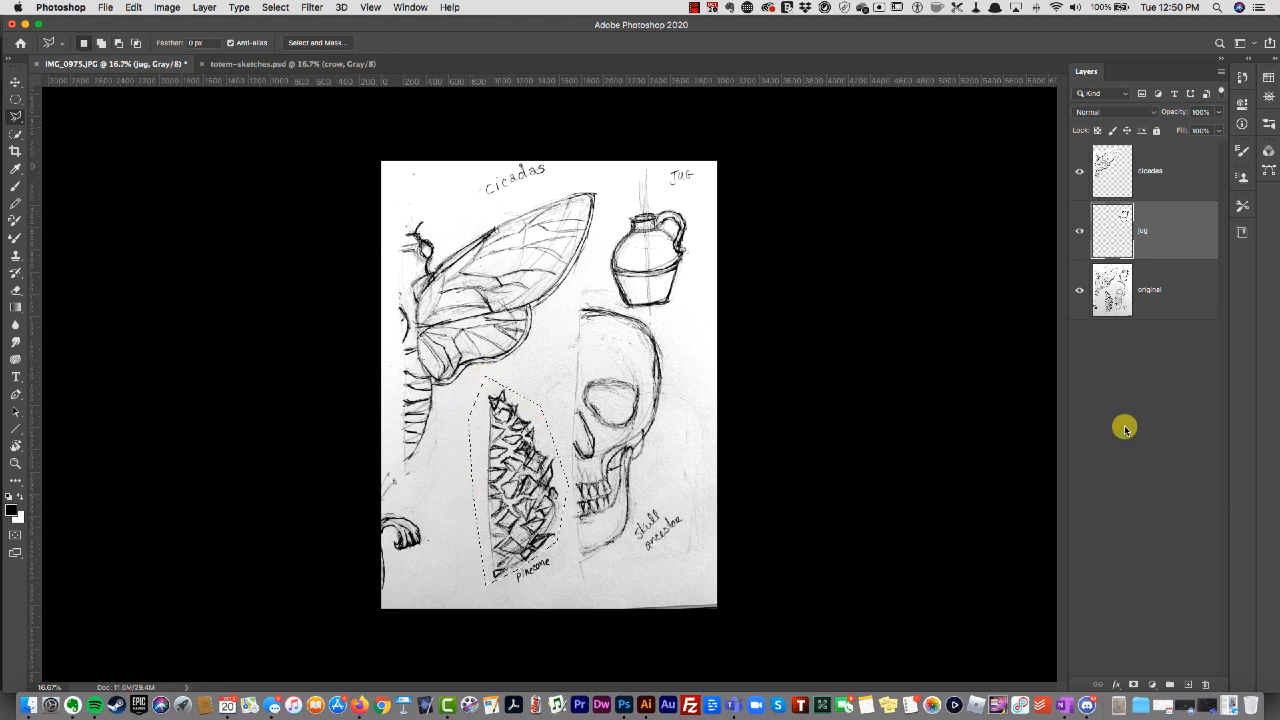
click(1186, 288)
key(super+j)
Outline the half-skull sketch with the Polygonal Lasso and copy it from the original layer to a new layer
mouse_move(572, 565)
mouse_down()
mouse_move(635, 537)
mouse_move(648, 438)
mouse_up()
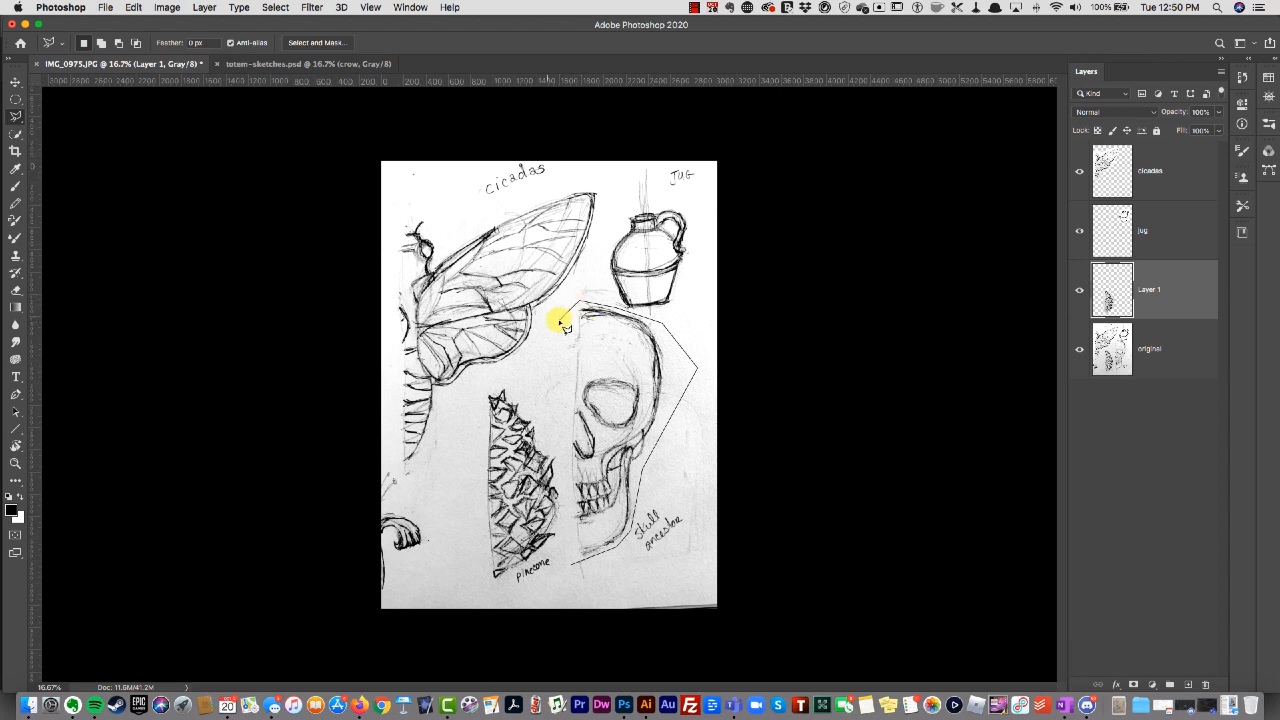
drag(563, 325, 564, 323)
click(1146, 352)
key(super+j)
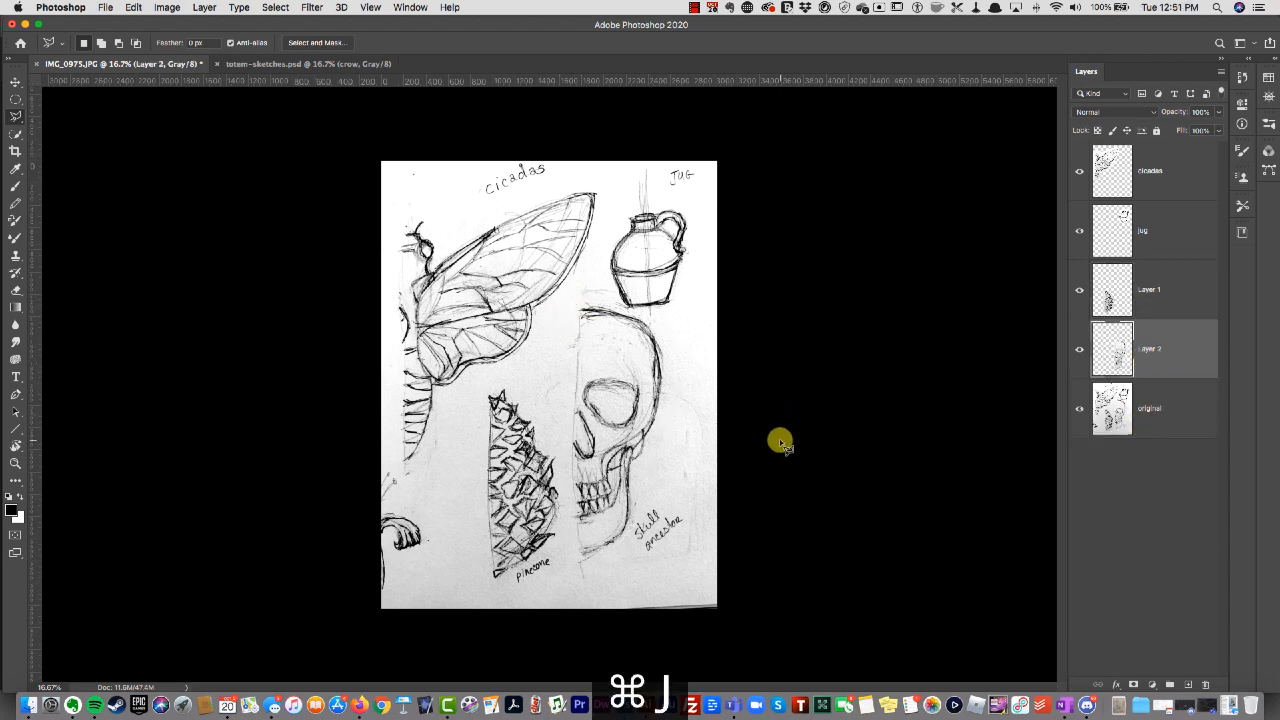
Save the sketch document as totem-sketches2.psd in the _JSU/Digital Lit folder, in Photoshop format with layers
key(super+s)
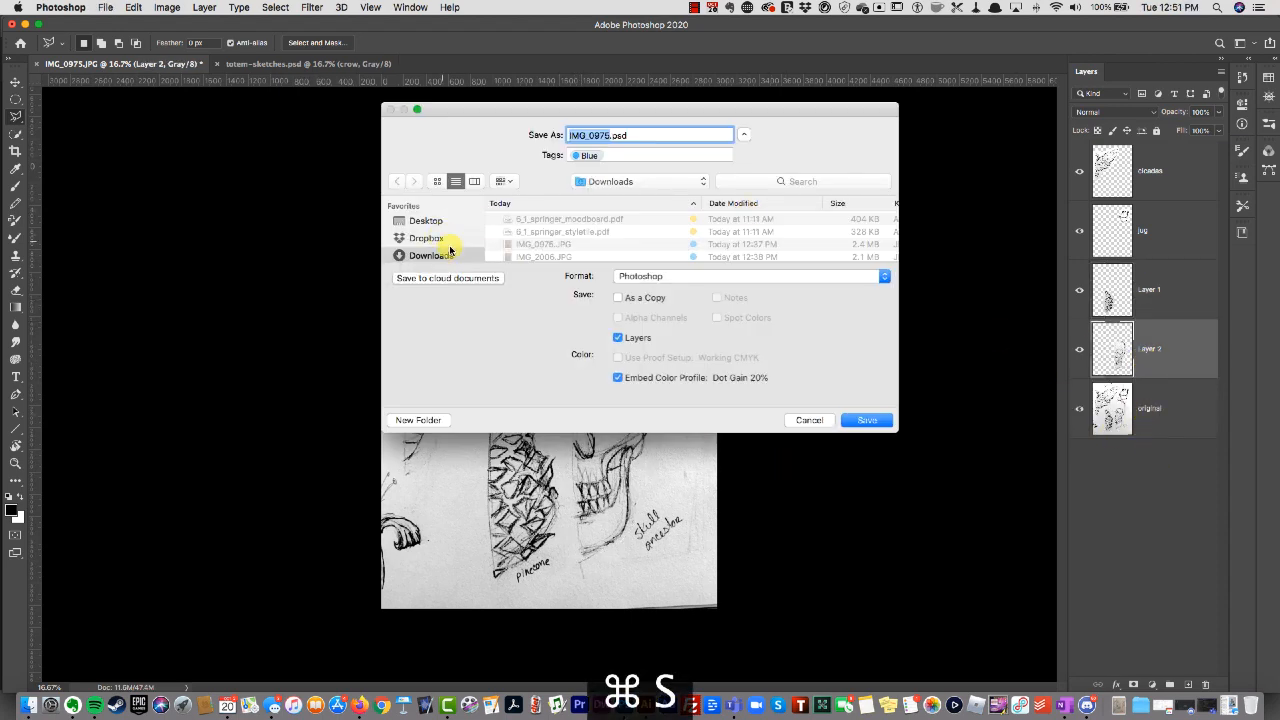
scroll(450, 250, down, 2)
click(450, 247)
click(553, 244)
click(637, 135)
text(2)
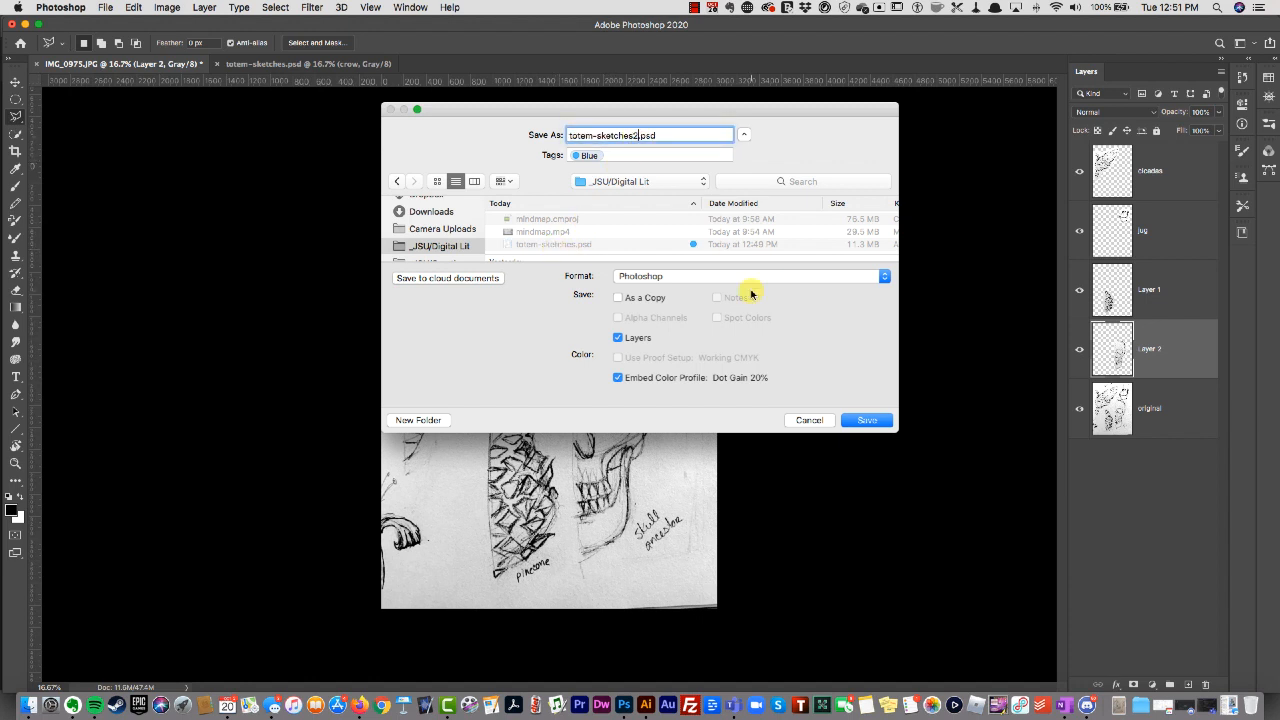
key(Return)
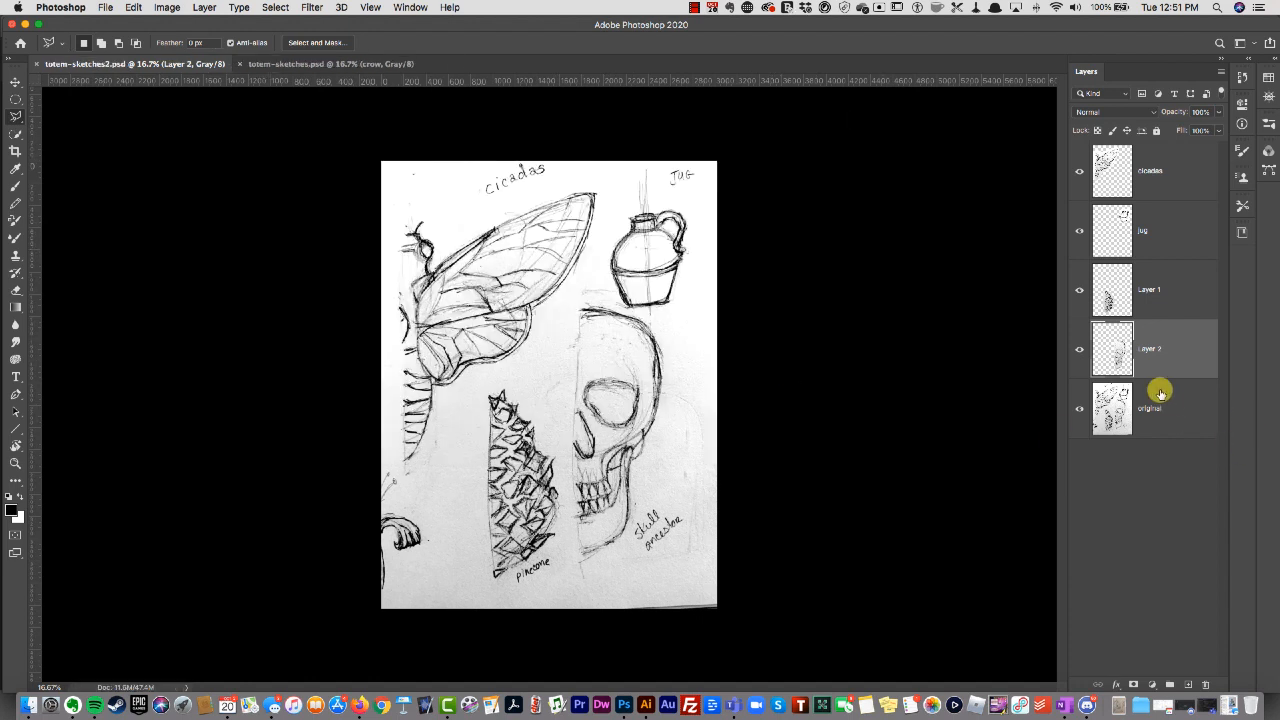
Duplicate the cicadas, jug, pinecone and half-skull layers into the totem-sketches.psd document
shift+click(1155, 300)
shift+click(1158, 245)
shift+click(1153, 200)
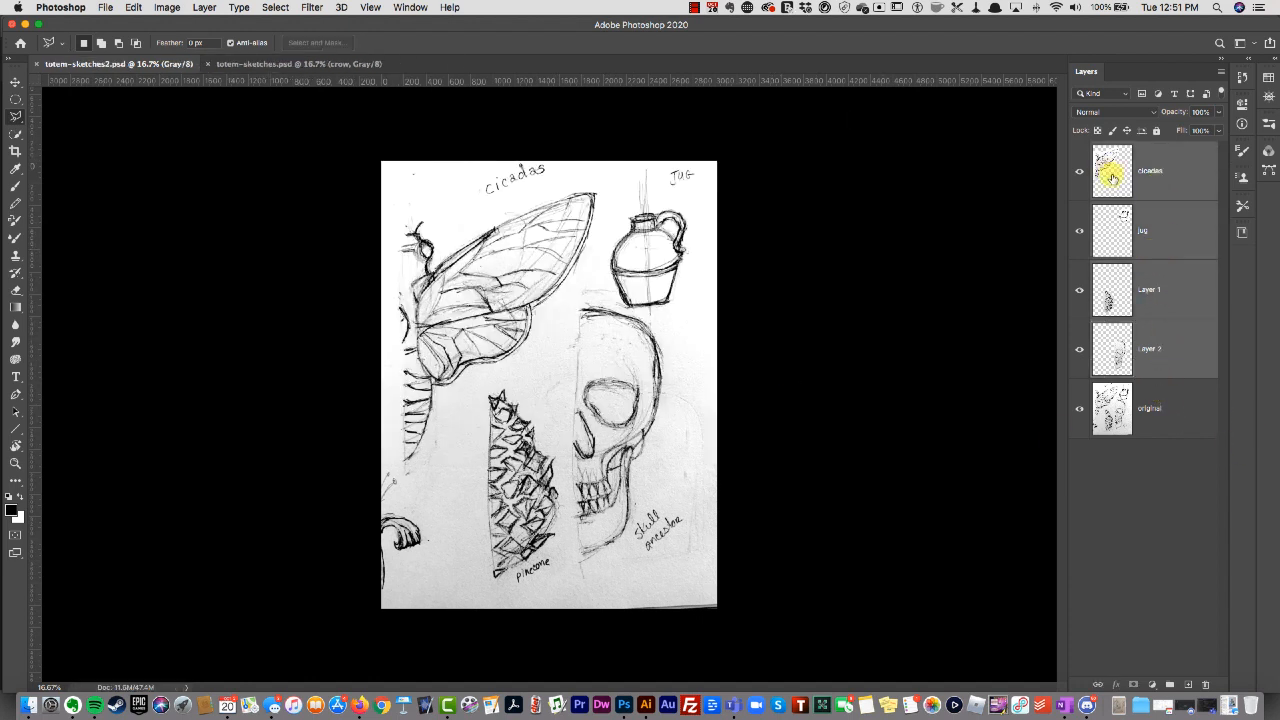
mouse_move(1111, 176)
mouse_down()
mouse_move(251, 126)
mouse_move(251, 57)
mouse_move(180, 57)
mouse_move(240, 66)
mouse_up()
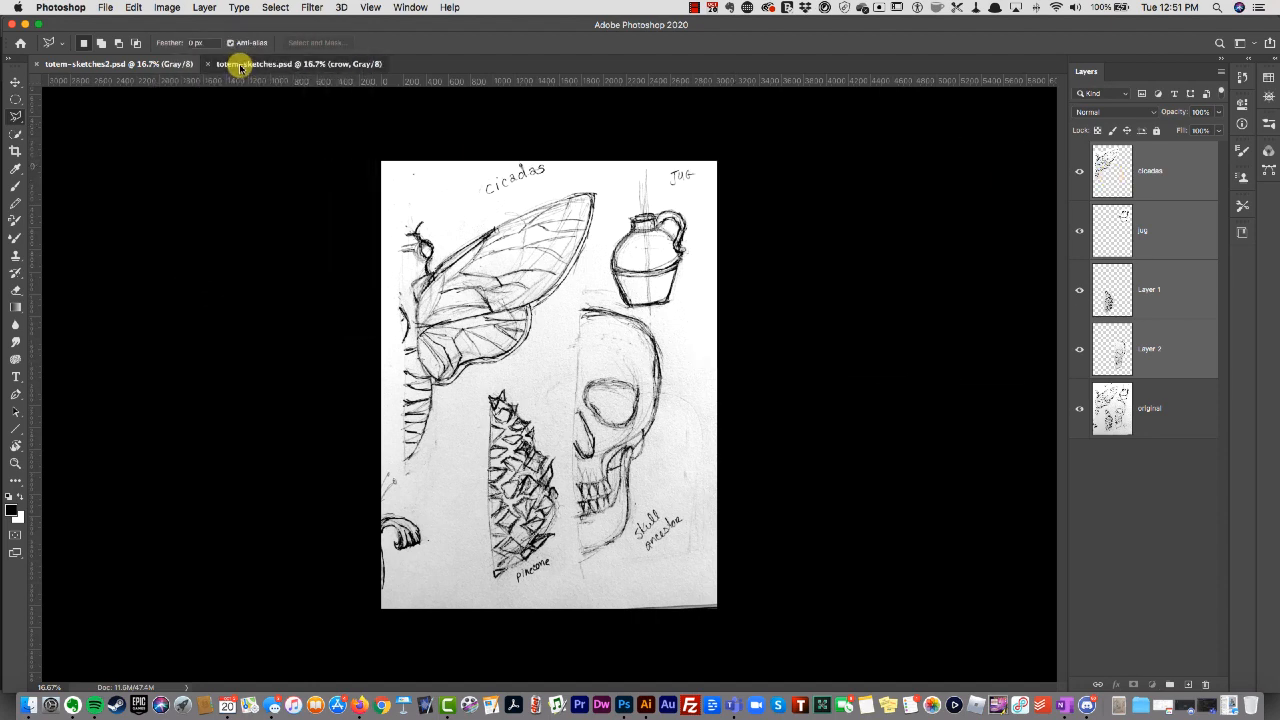
click(240, 66)
click(160, 65)
right_click(1171, 171)
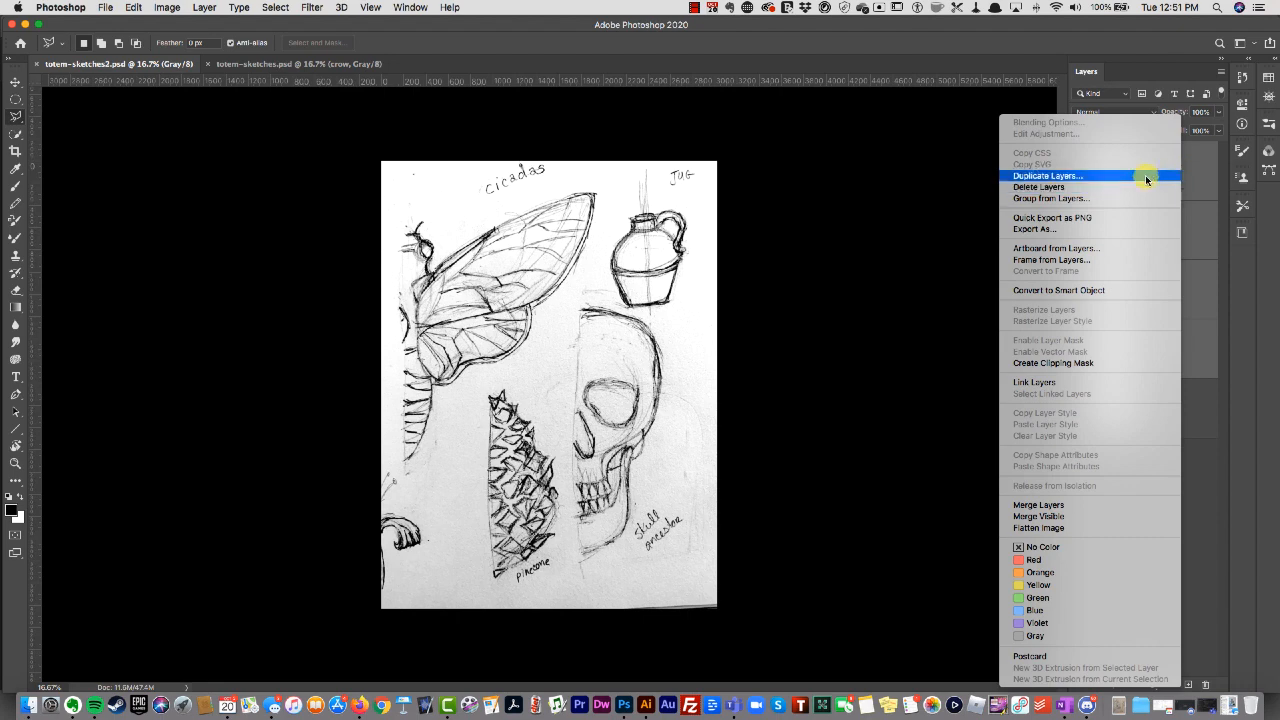
click(1143, 176)
click(575, 327)
click(571, 334)
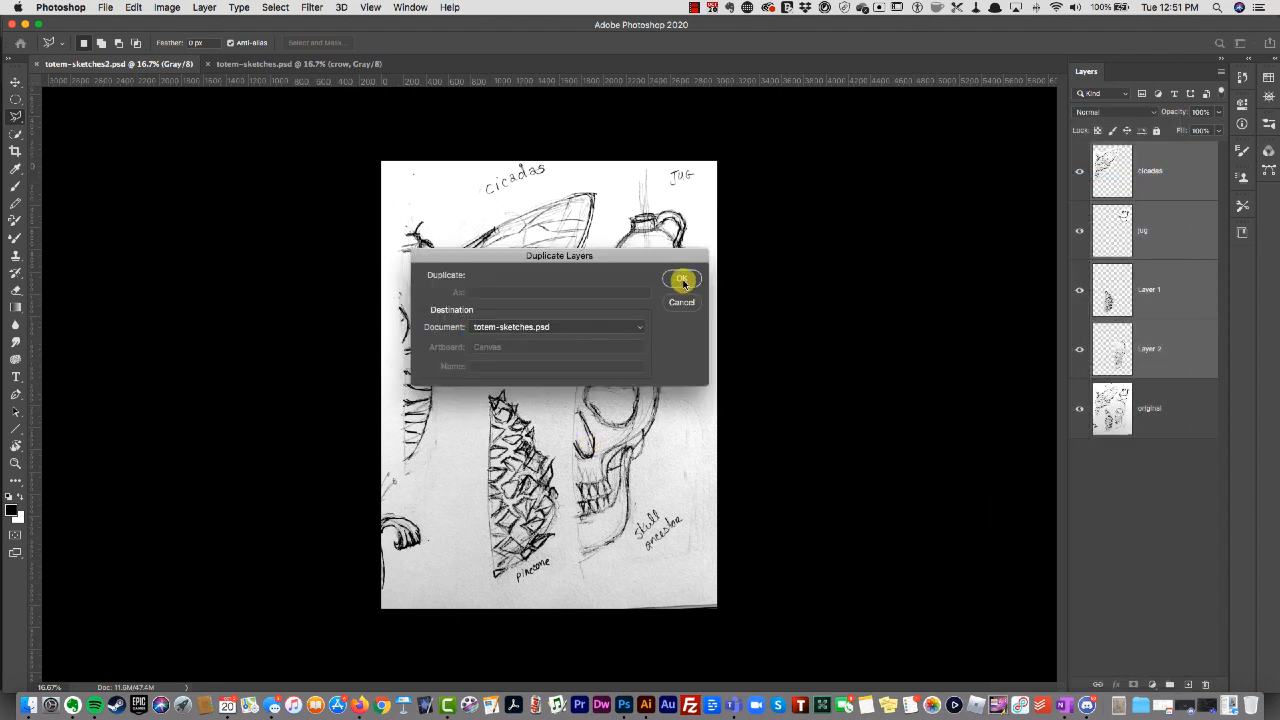
click(681, 278)
Switch to totem-sketches.psd and hide its original layer
click(313, 65)
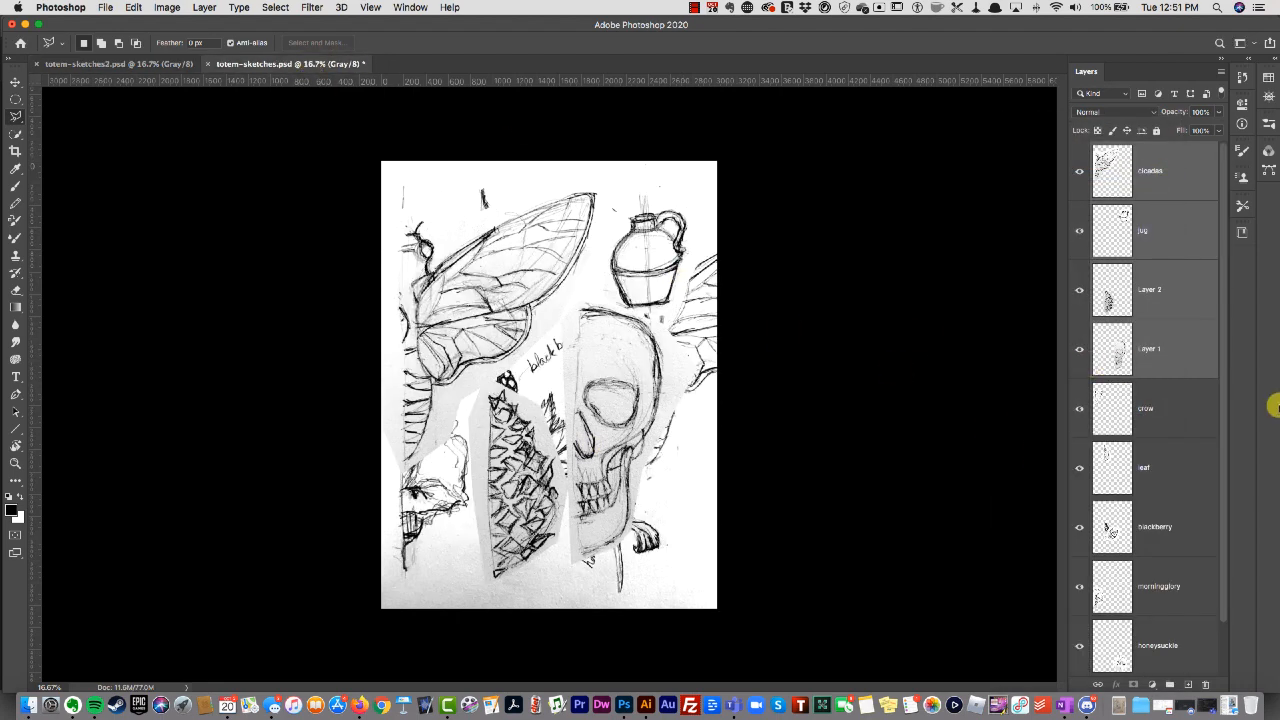
scroll(1175, 440, down, 2)
click(1079, 646)
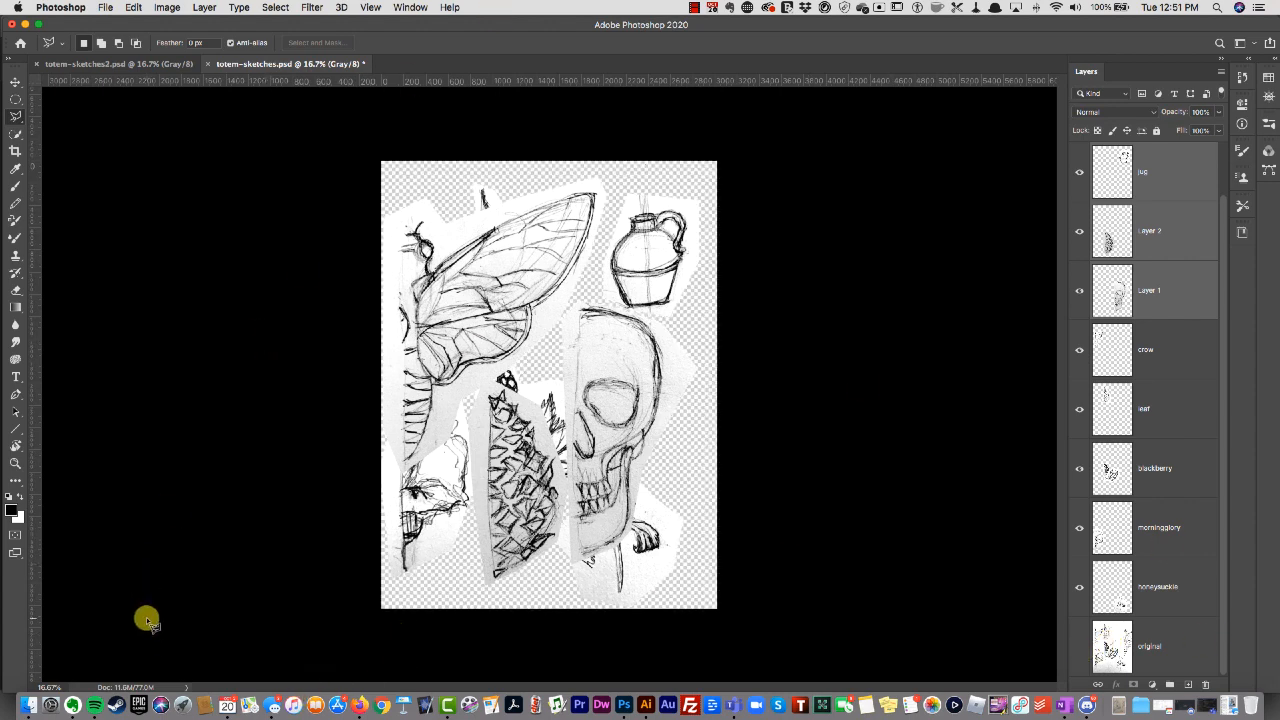
Try creating a new artboard 13 in wide and 19 in high in totem-sketches.psd, and undo it
click(449, 8)
text(art)
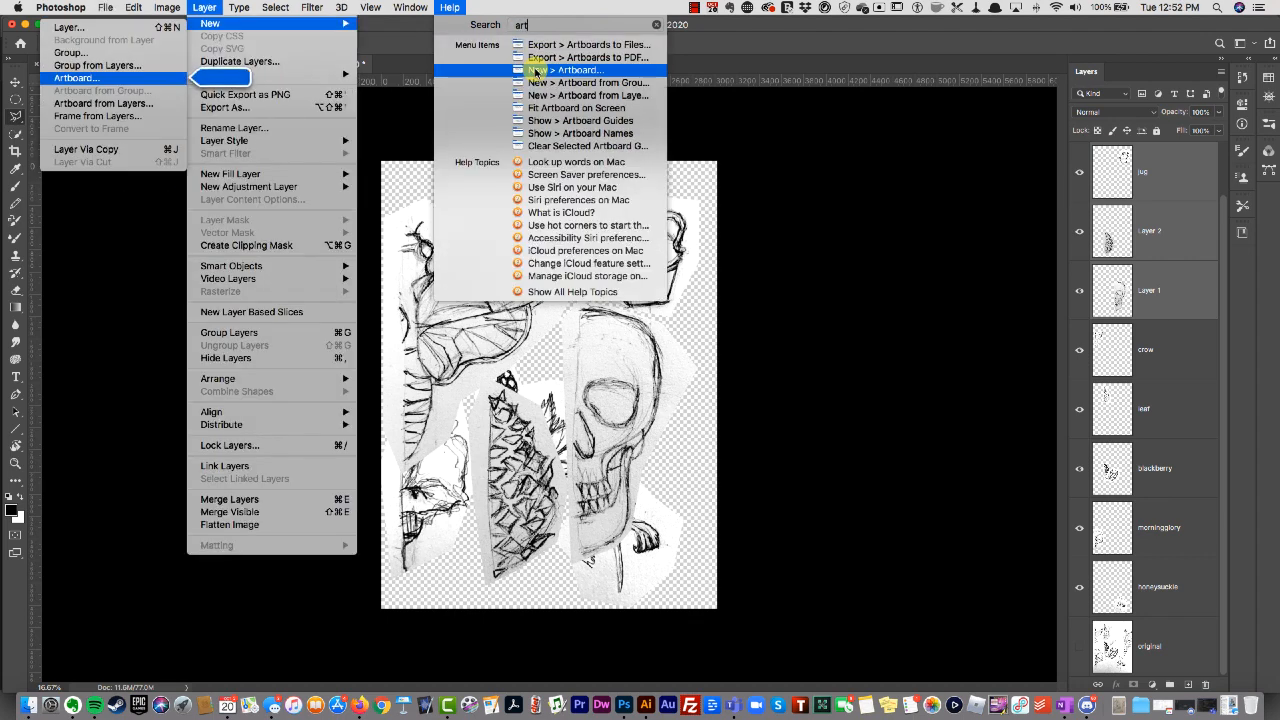
click(535, 72)
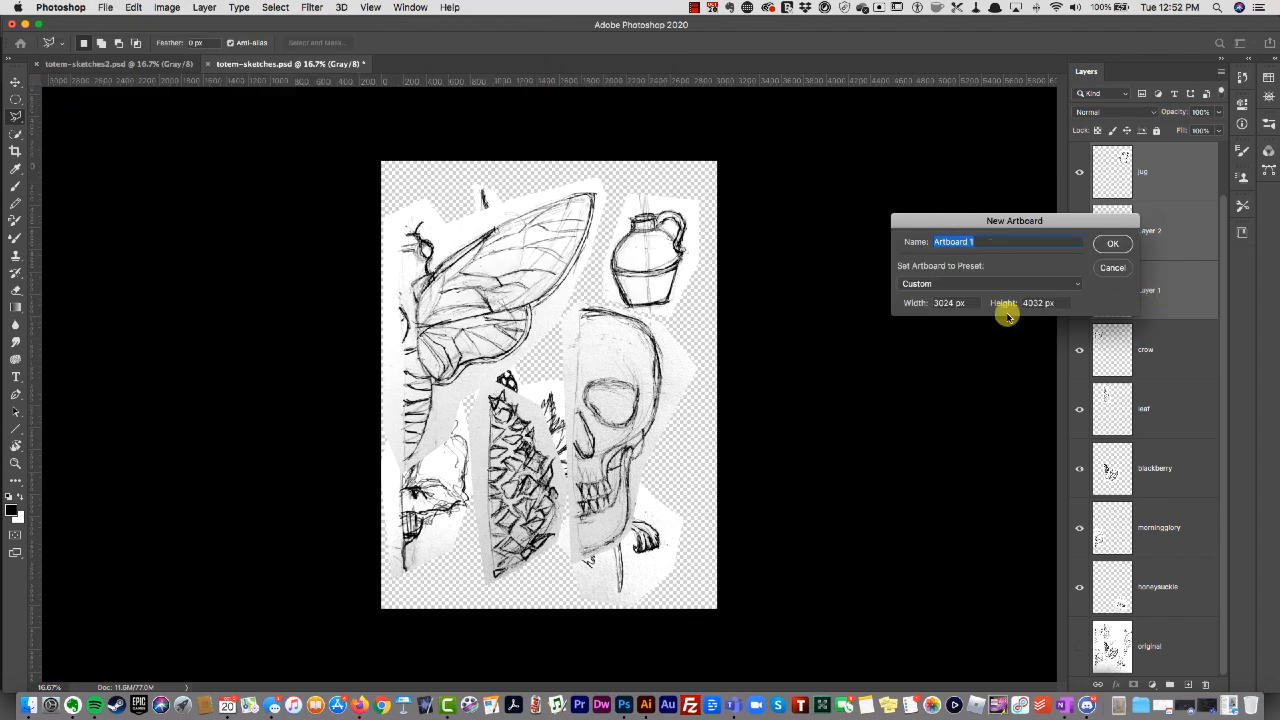
click(981, 285)
click(981, 285)
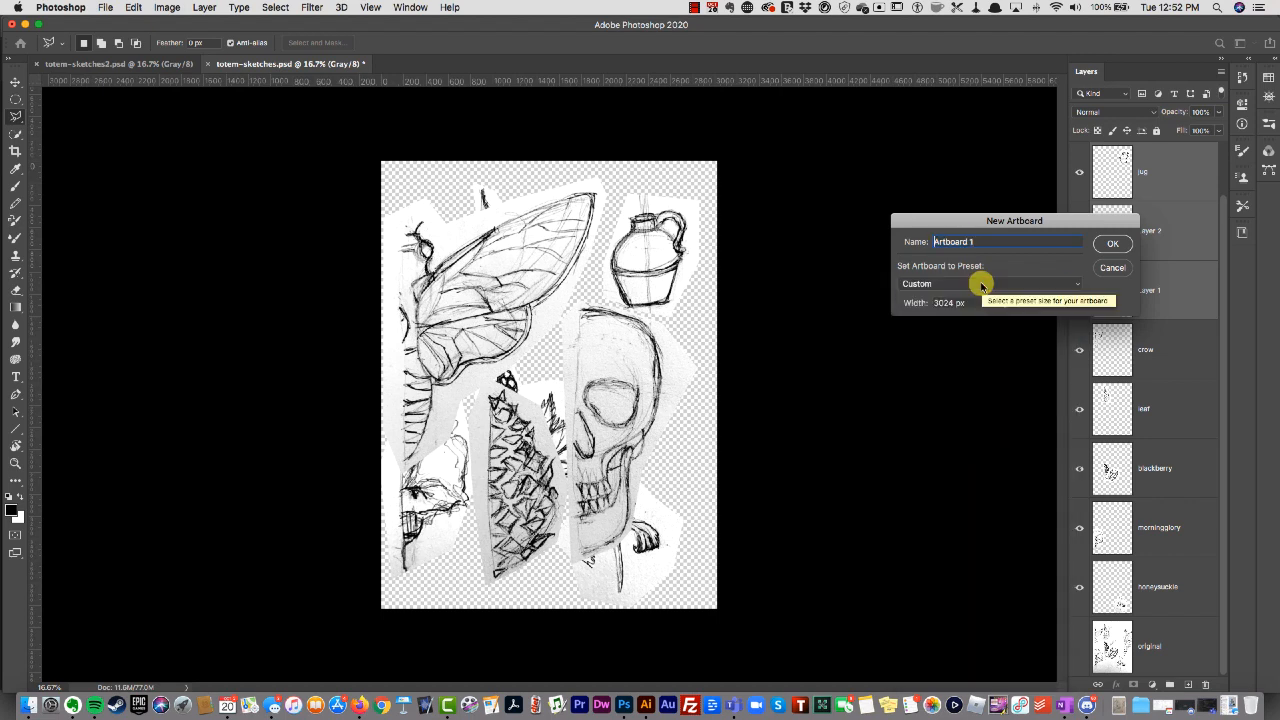
click(960, 302)
key(super+a)
text(13 in)
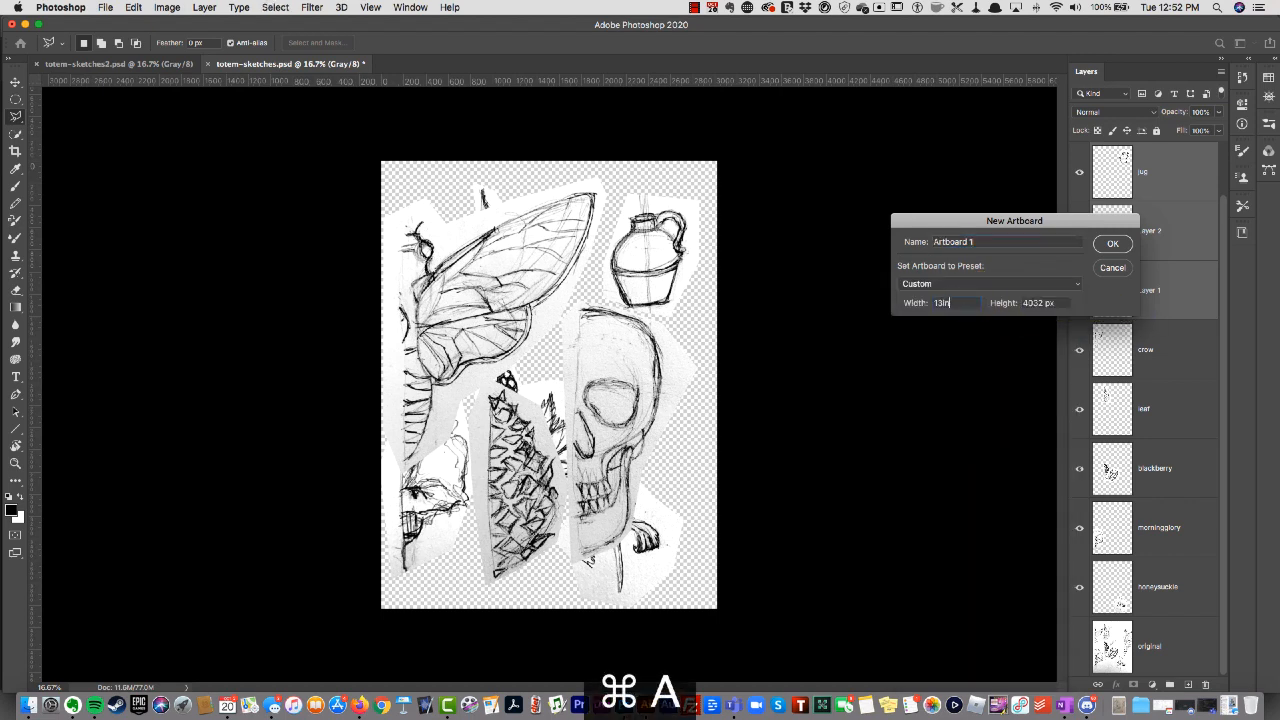
key(Tab)
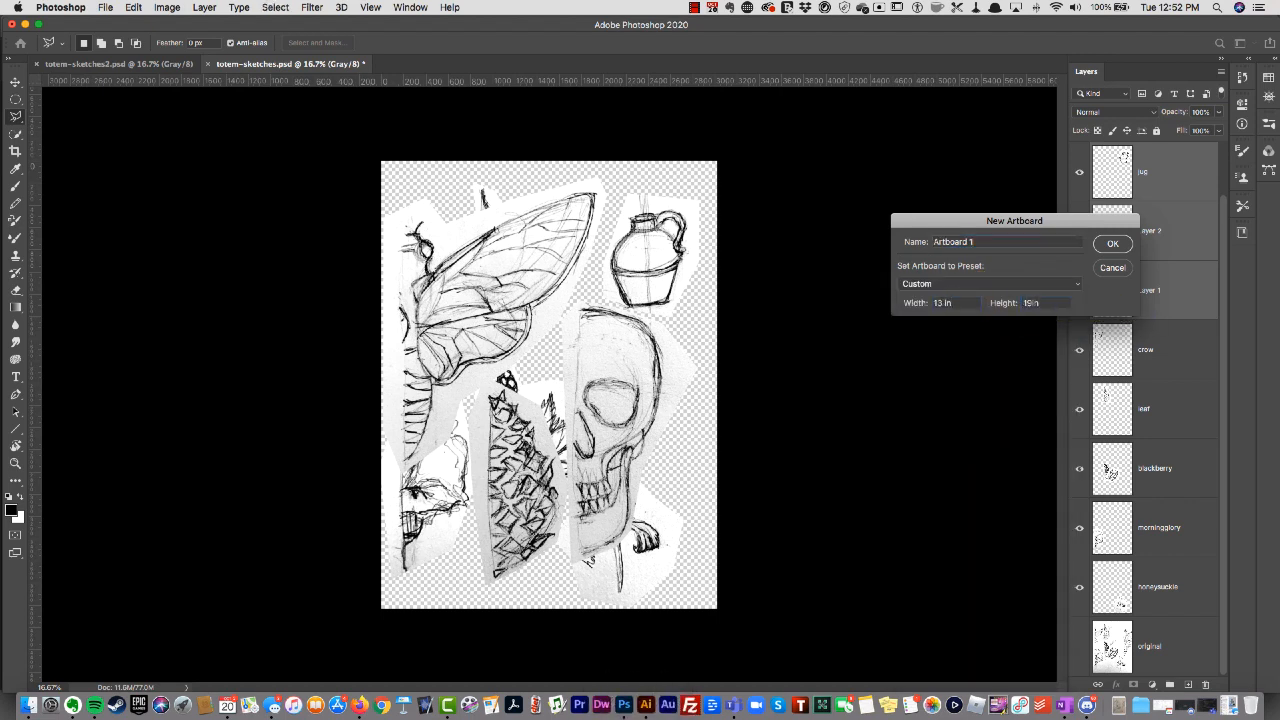
click(1111, 243)
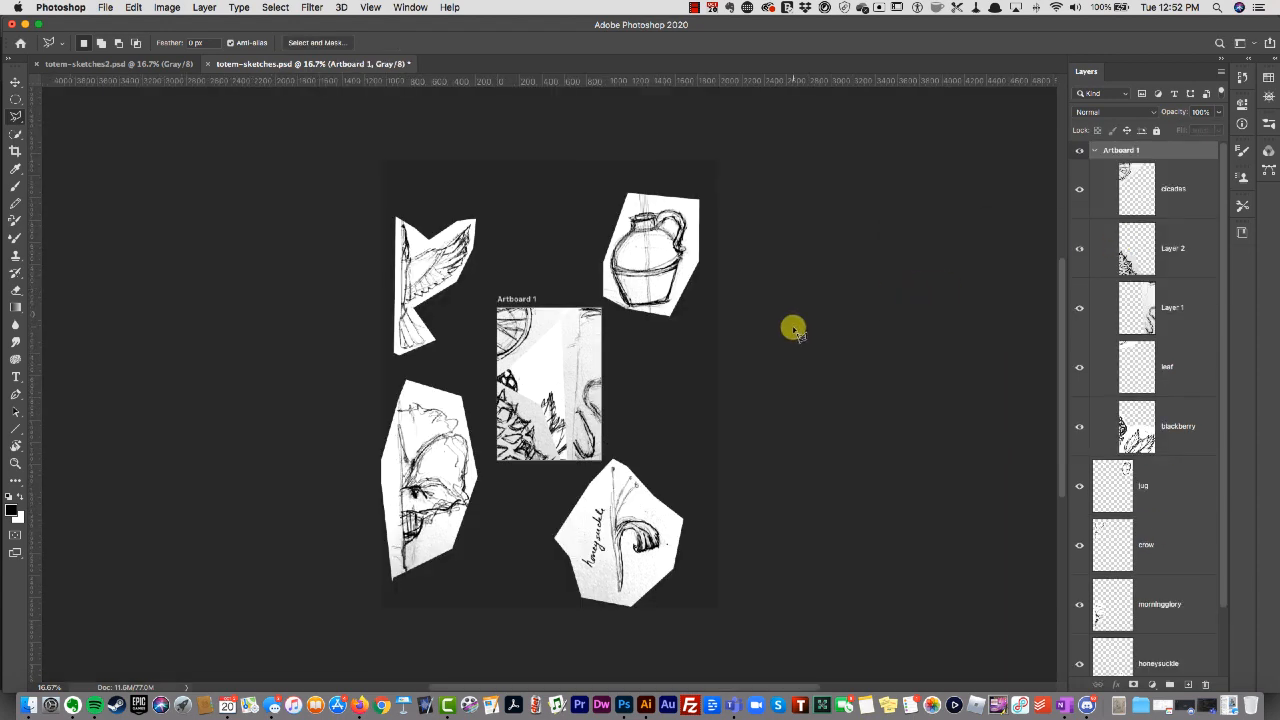
key(super+z)
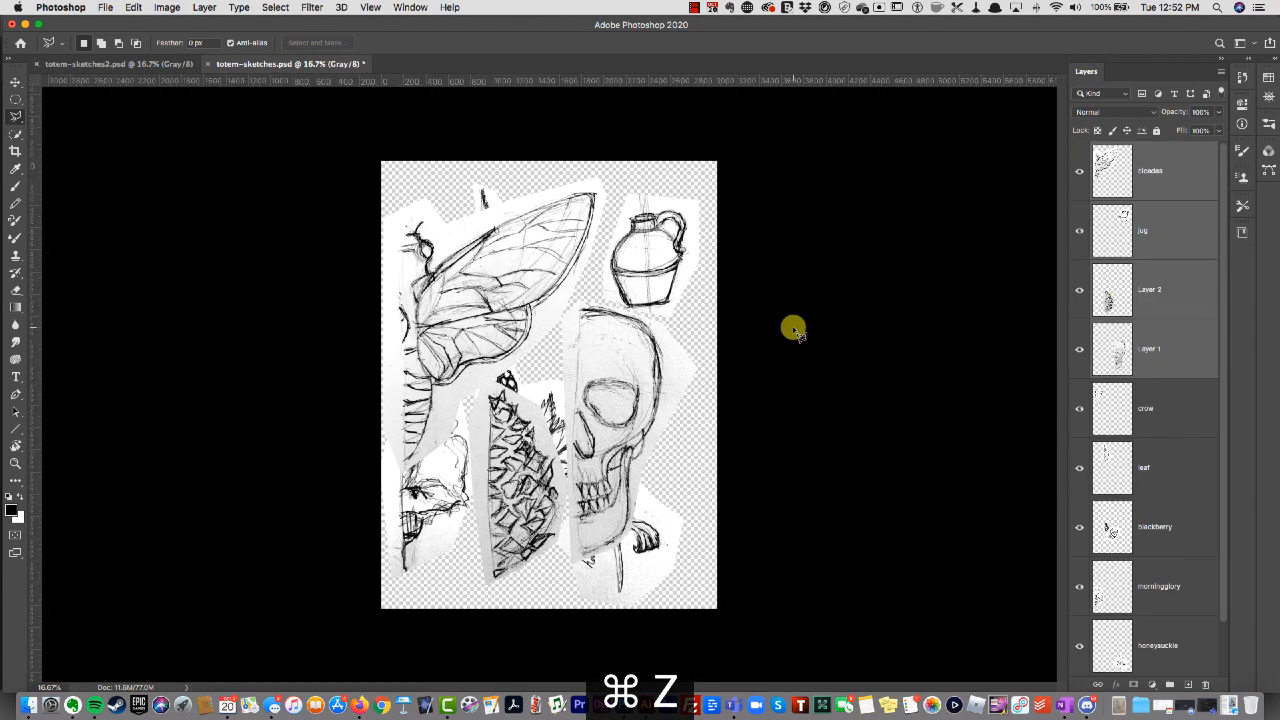
Create a new artboard around all the sketch layers, keeping the default name and the full canvas size
click(133, 7)
mouse_move(410, 12)
mouse_move(449, 8)
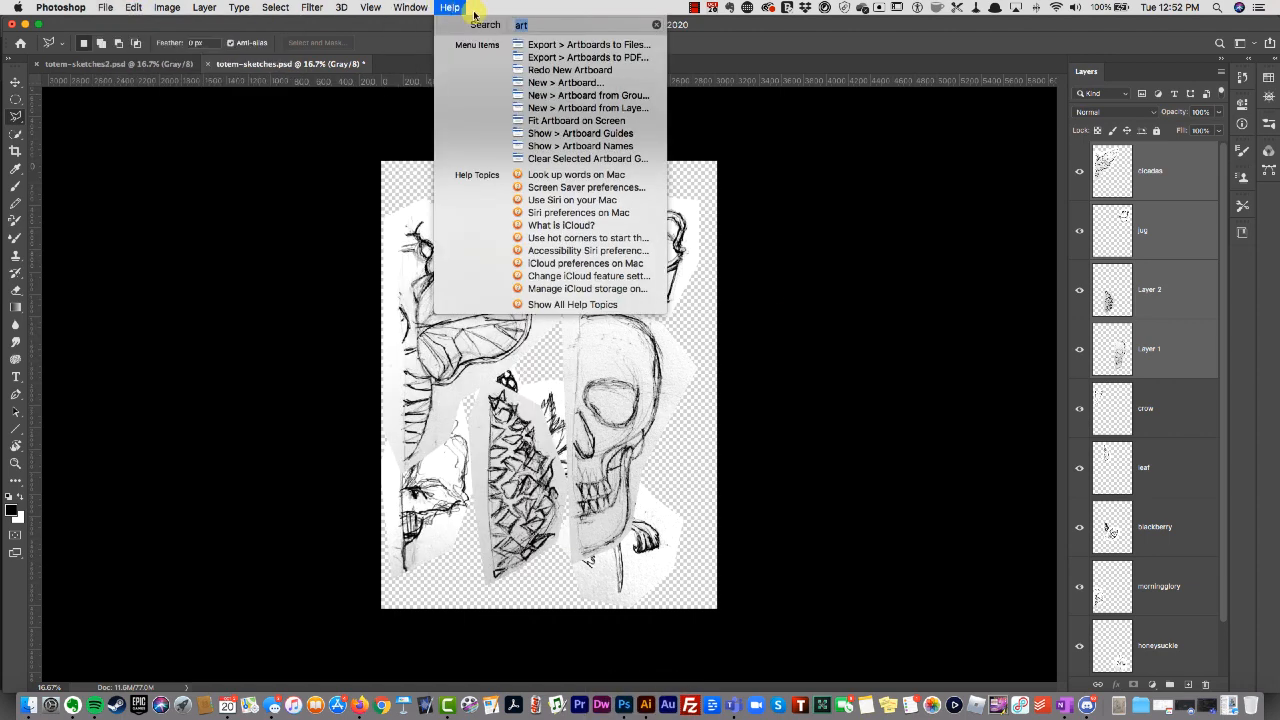
click(575, 87)
click(1114, 243)
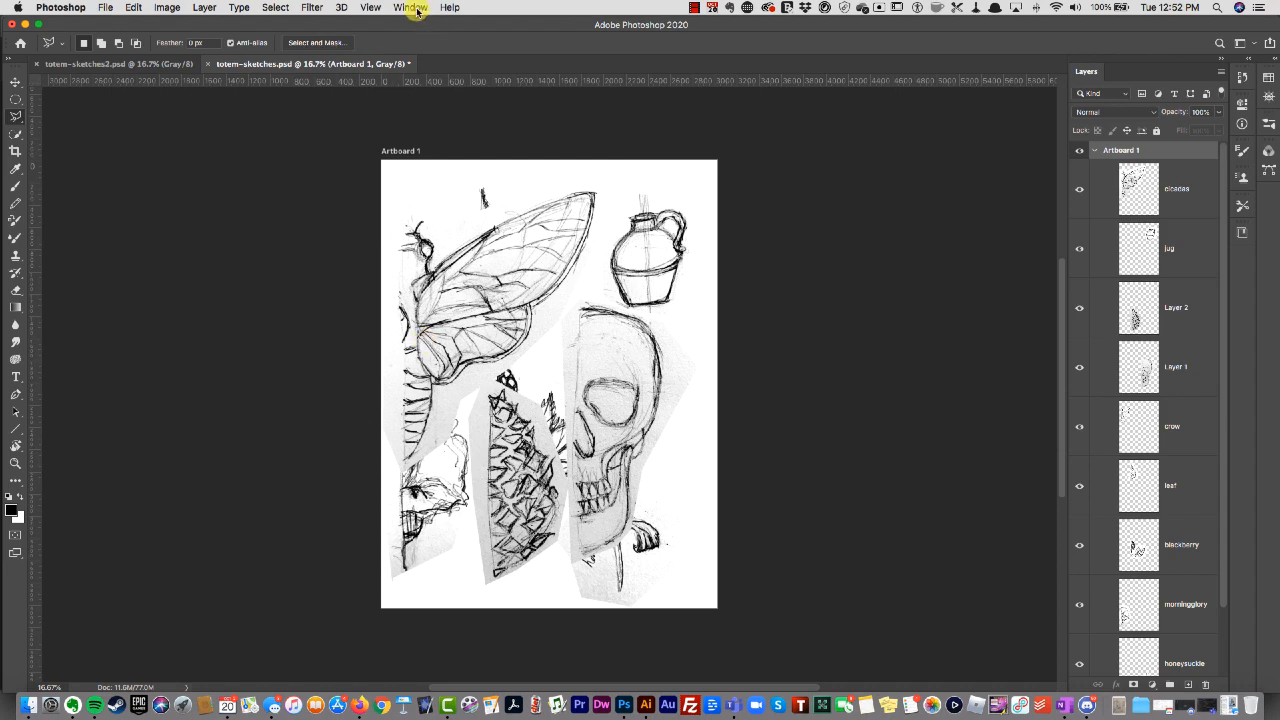
Create a second artboard, 13 in wide and 19 in high, beside the sketch artboard
click(417, 12)
mouse_move(449, 7)
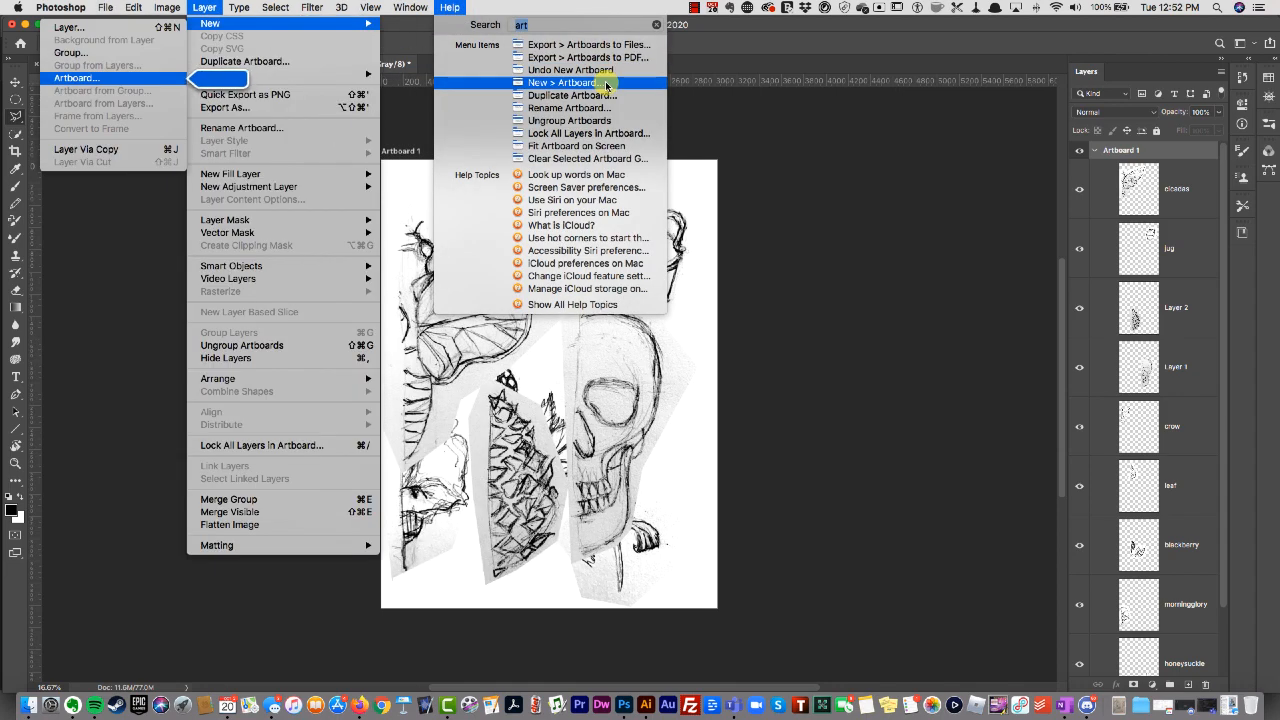
click(606, 86)
key(super+a)
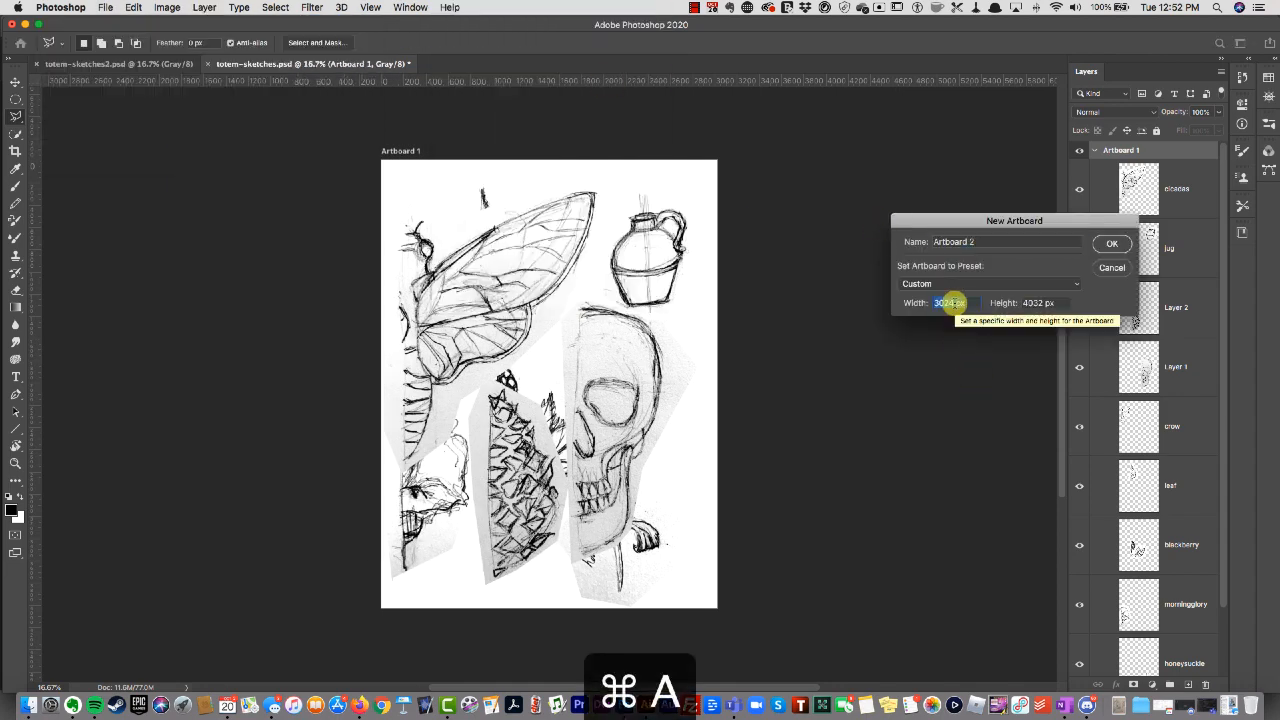
key(Tab)
text(19in)
key(Return)
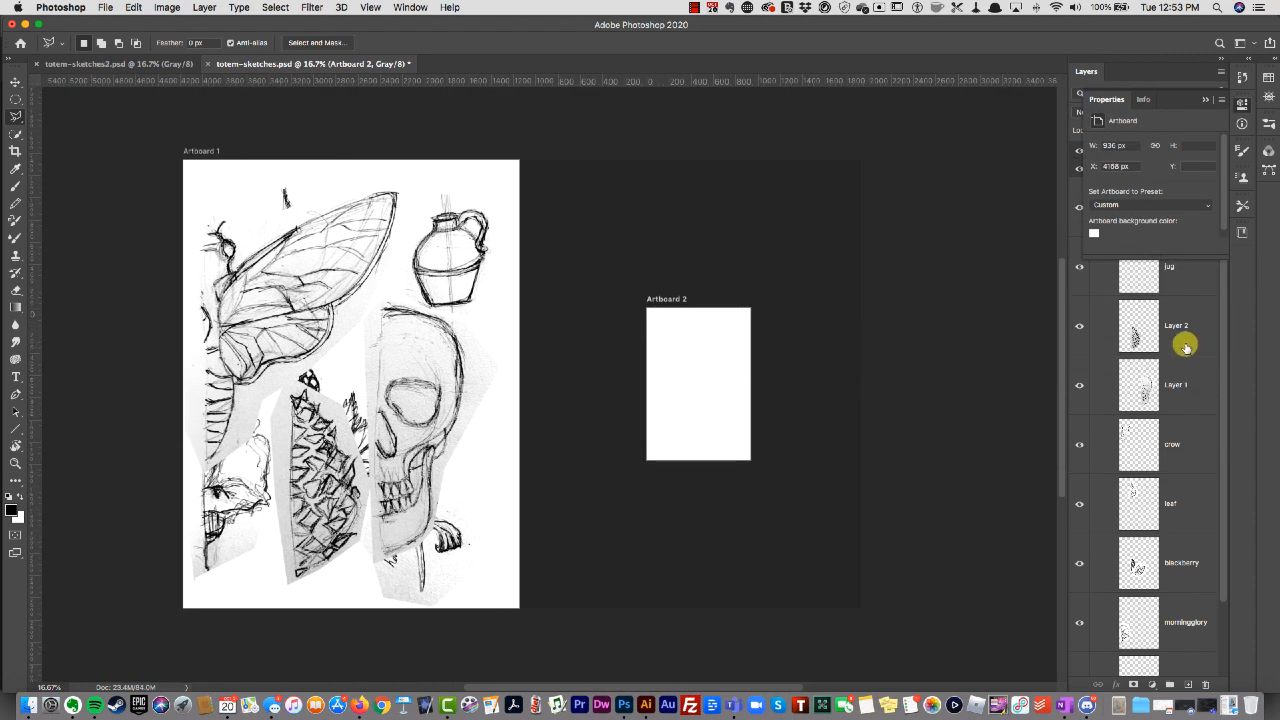
click(1205, 104)
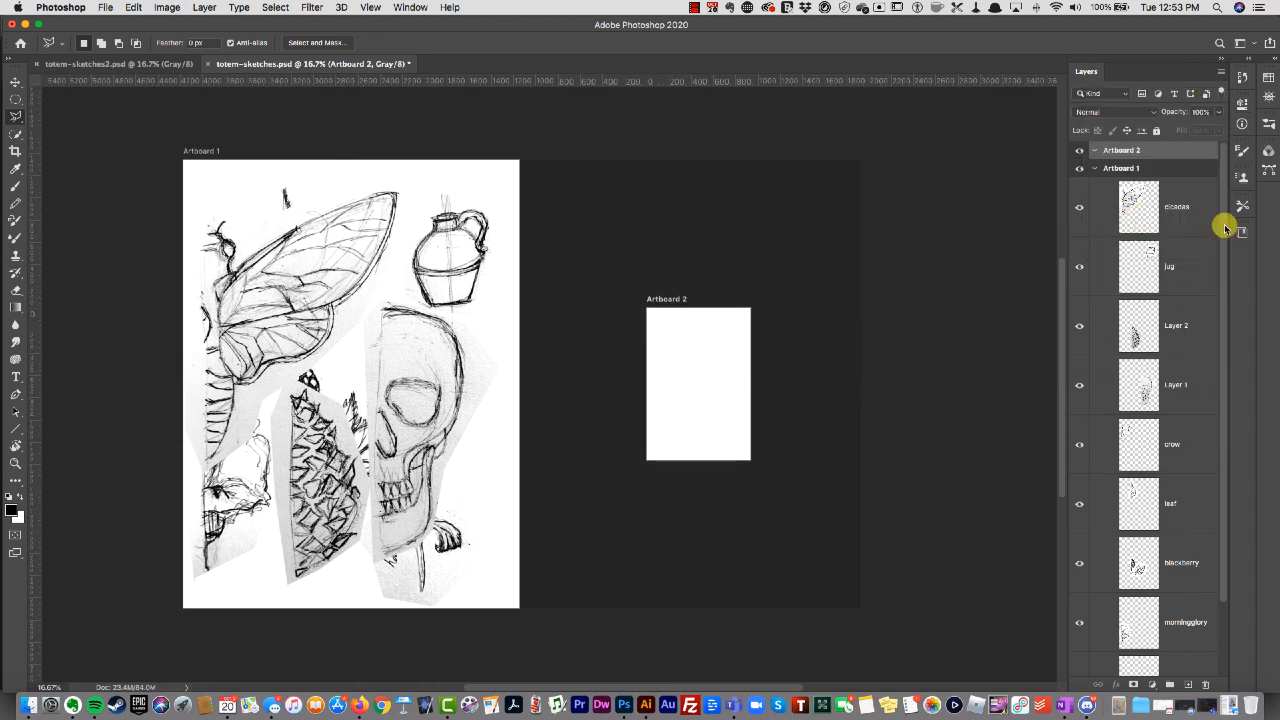
Copy the cicadas layer into Artboard 2, scale it to about 14.5% and position it slightly right of the artboard's center
key(v)
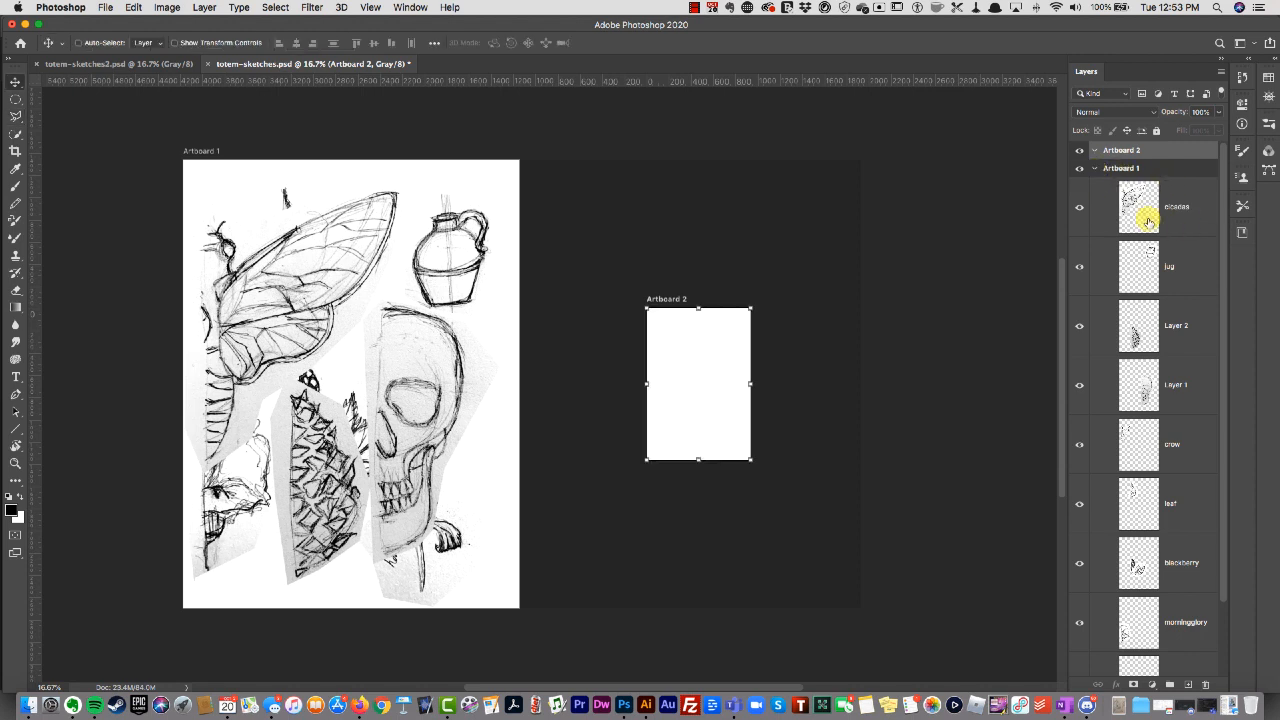
mouse_move(317, 266)
mouse_down()
mouse_move(349, 268)
mouse_move(317, 265)
mouse_up()
click(1171, 213)
key(super+c)
click(1124, 152)
key(super+v)
key(super+t)
mouse_move(586, 243)
mouse_down()
mouse_move(729, 486)
mouse_move(789, 494)
mouse_move(680, 374)
mouse_up()
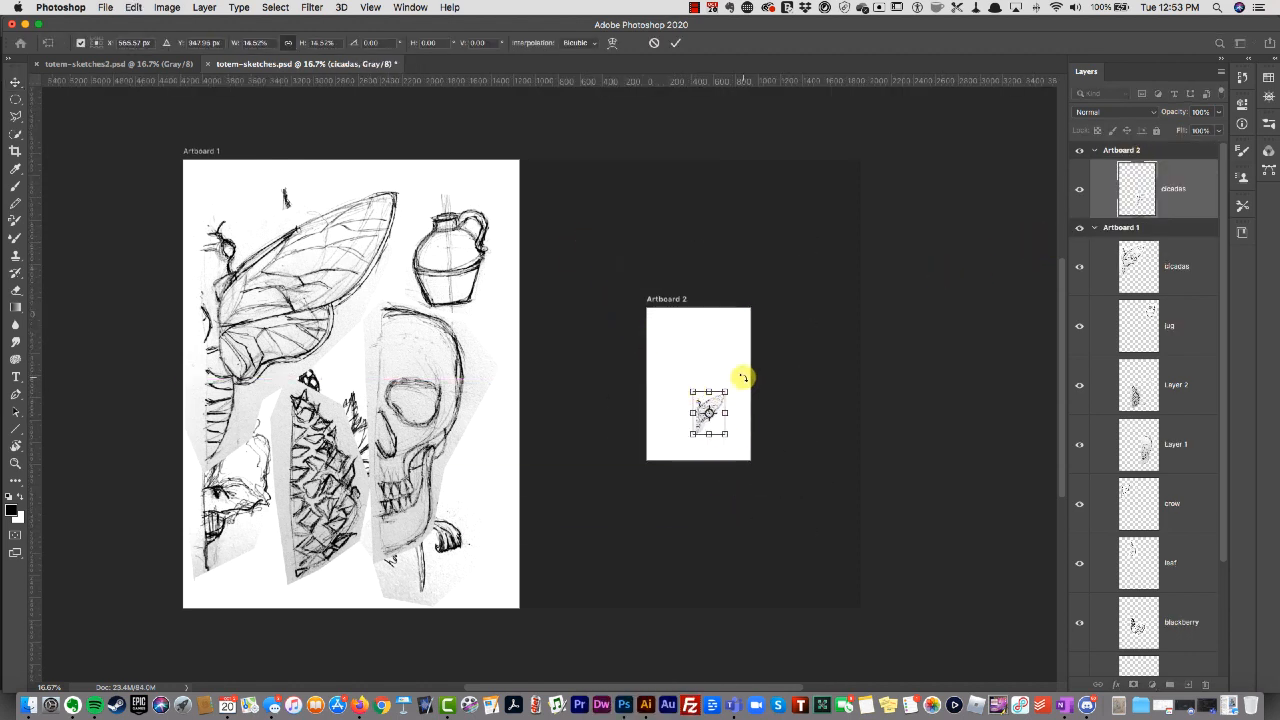
key(Return)
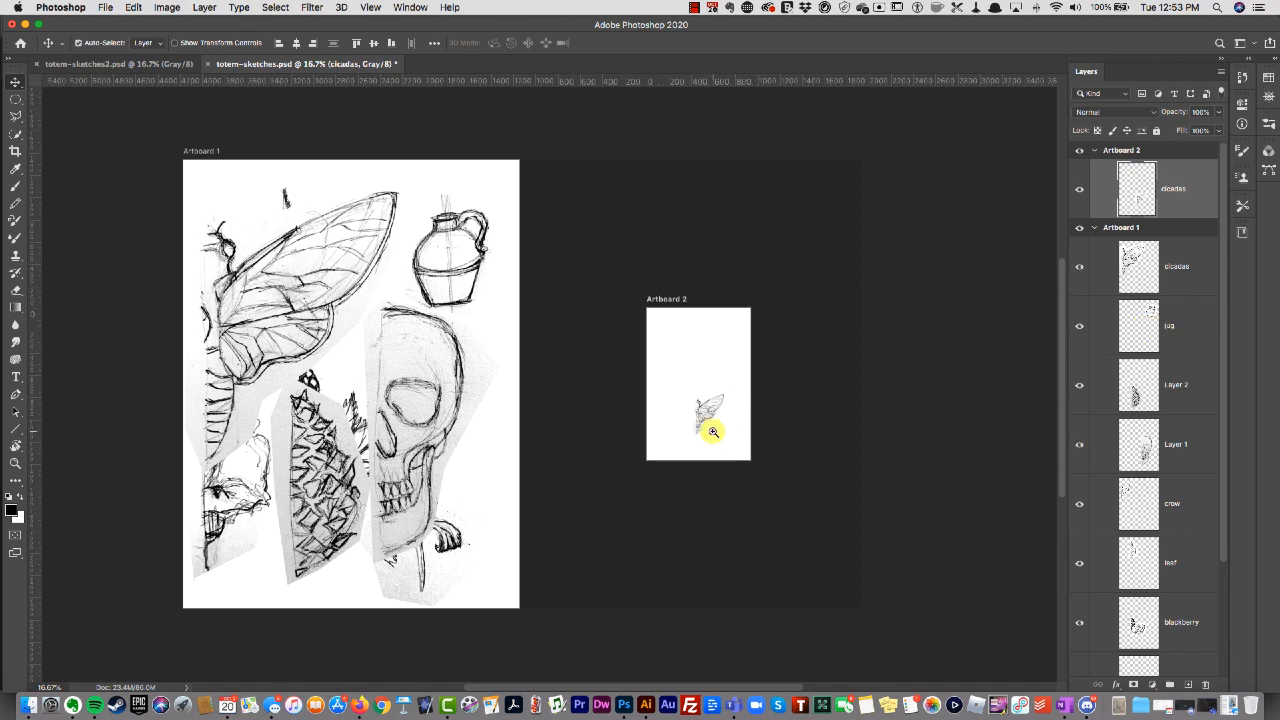
scroll(709, 429, up, 5)
mouse_move(724, 404)
mouse_down()
mouse_move(692, 430)
mouse_move(716, 437)
mouse_move(720, 278)
mouse_up()
Copy the pinecone layer into Artboard 2, scale it to about 23% and place it over the cicada's lower body
click(1157, 390)
key(super+c)
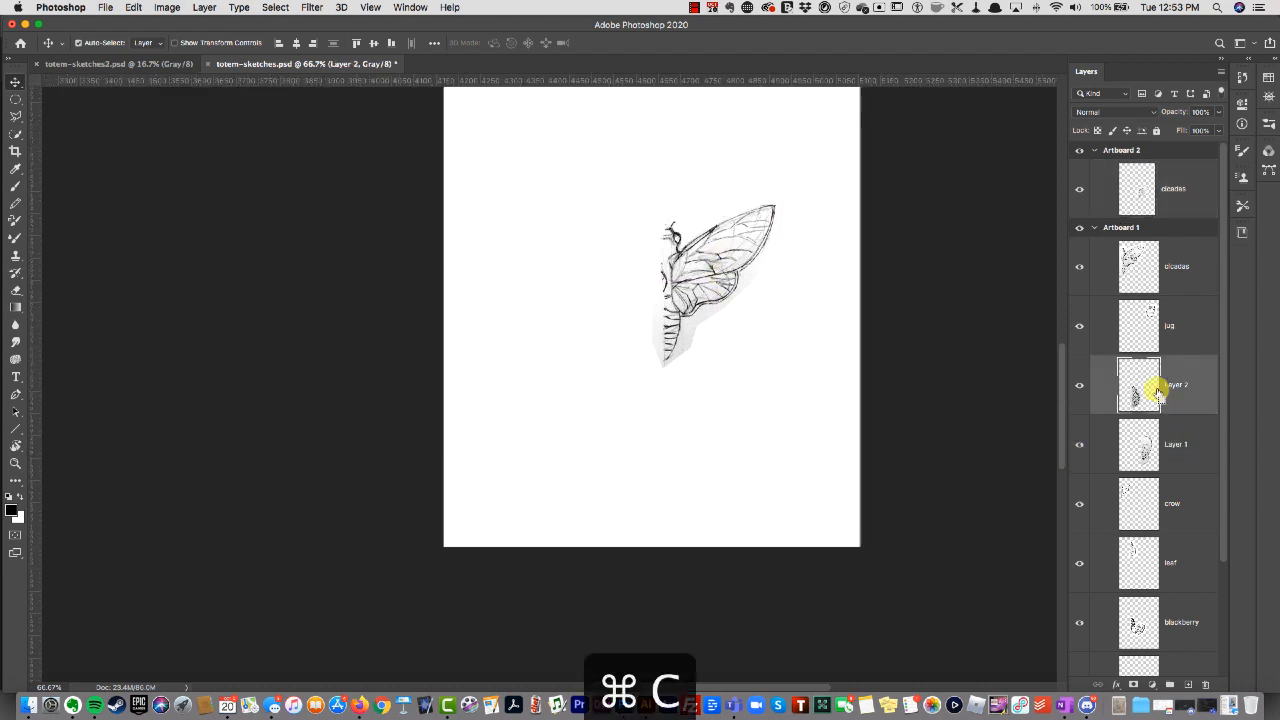
click(1171, 191)
key(super+v)
key(super+t)
scroll(795, 385, up, 10)
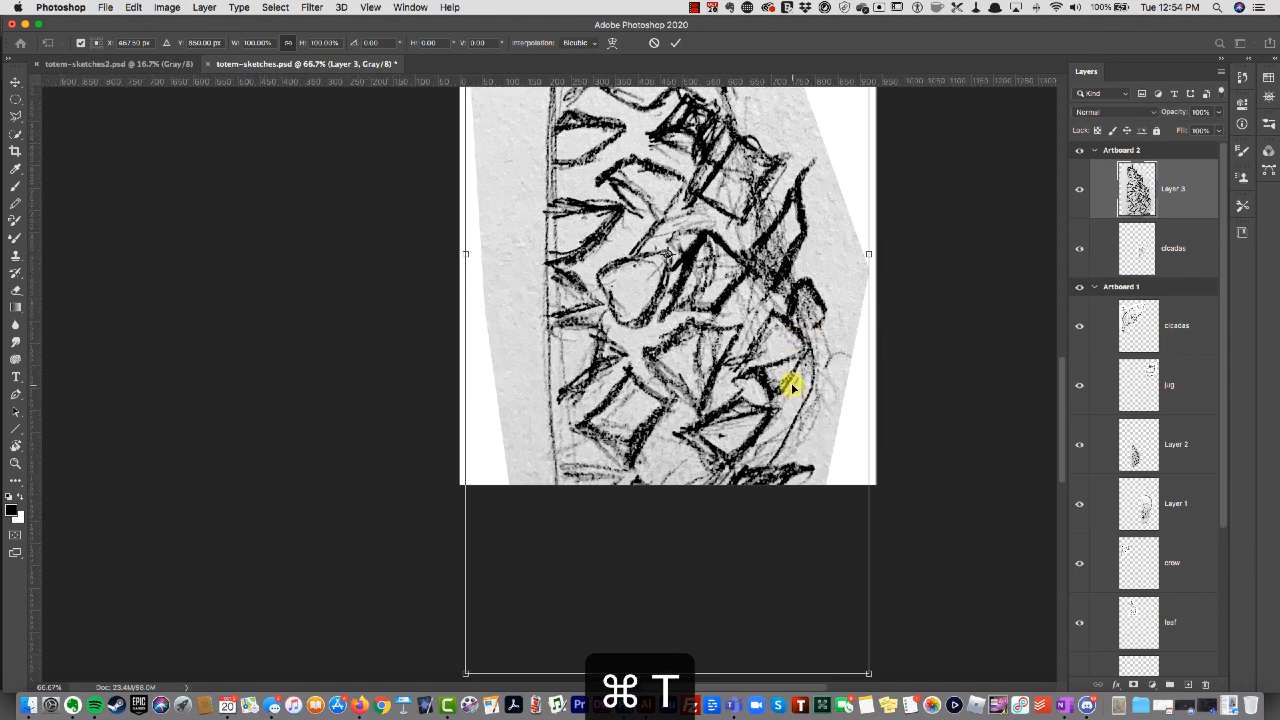
drag(466, 109, 760, 445)
scroll(760, 445, down, 10)
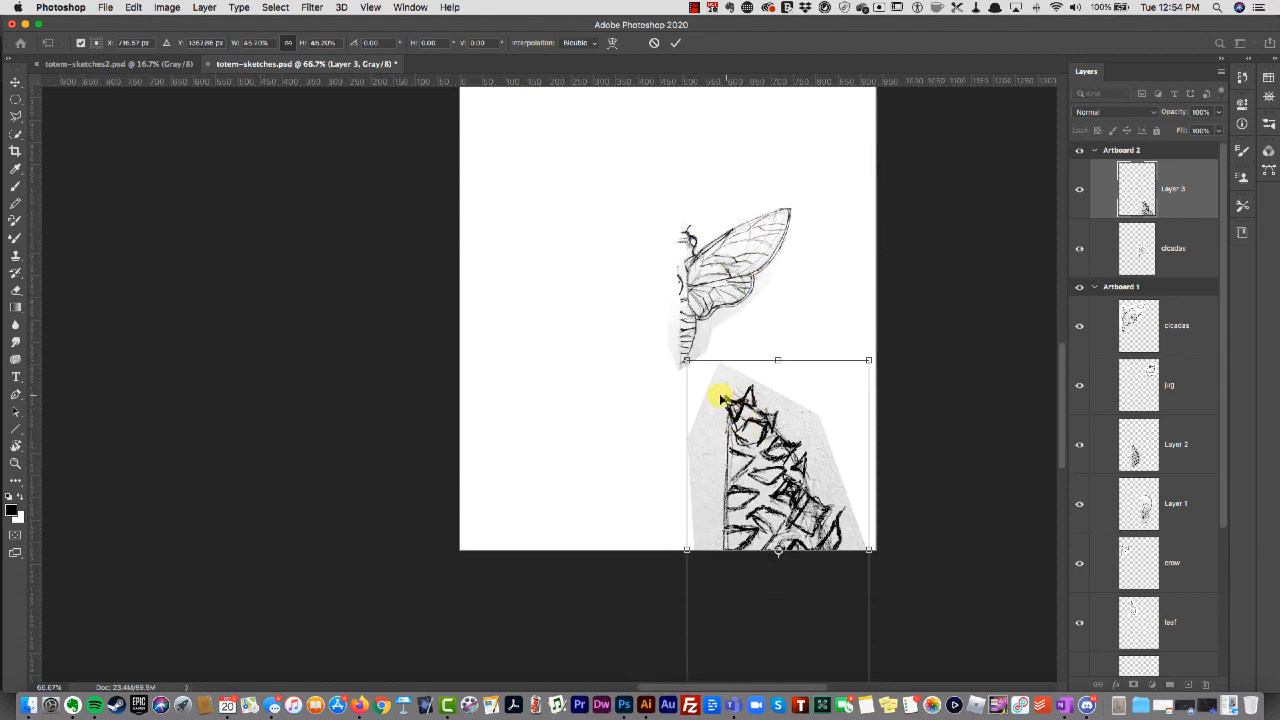
drag(687, 360, 806, 548)
drag(831, 602, 740, 379)
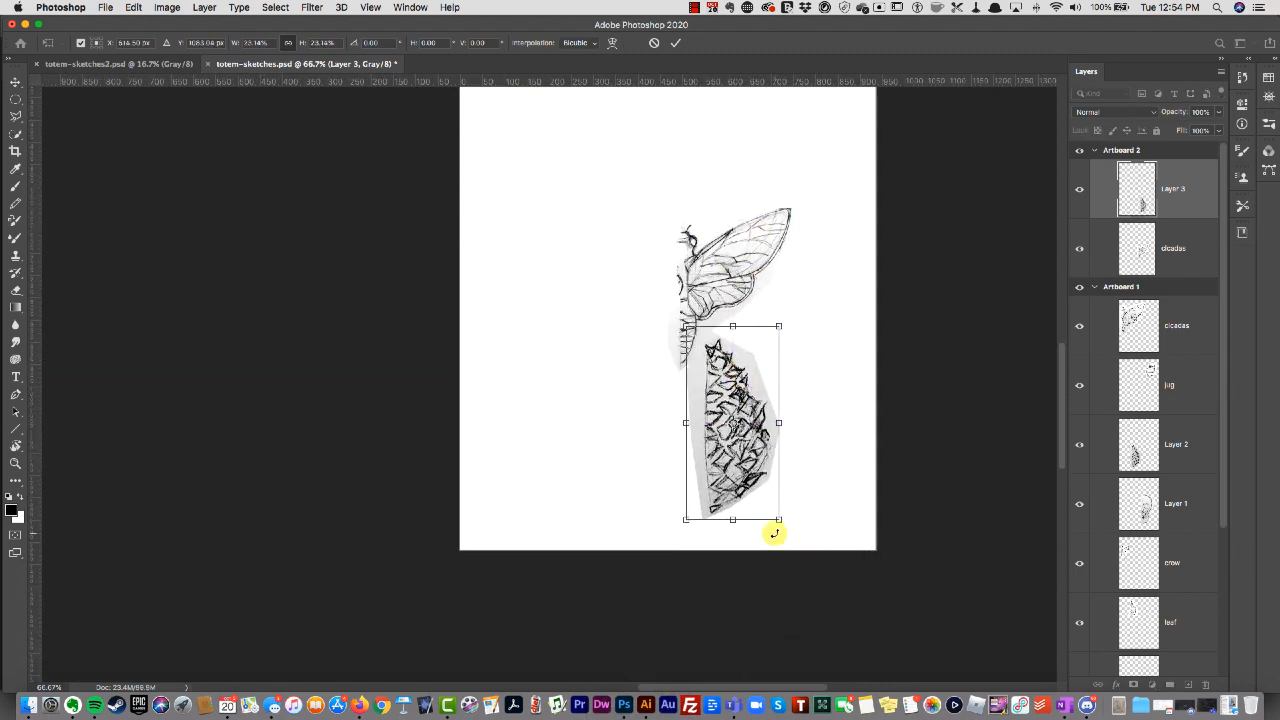
drag(748, 482, 730, 444)
Try other blend modes such as Overlay on the pasted pinecone layer and set it to Multiply
click(1112, 112)
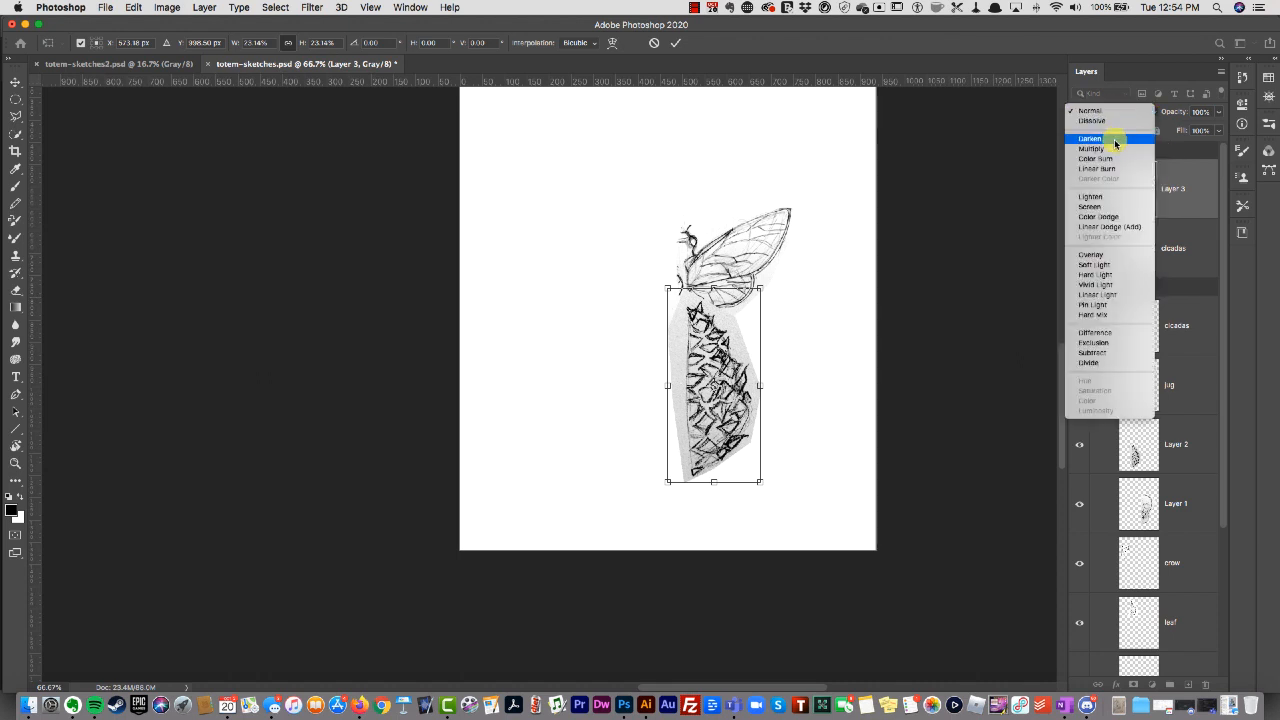
click(1115, 150)
click(1091, 113)
click(1089, 229)
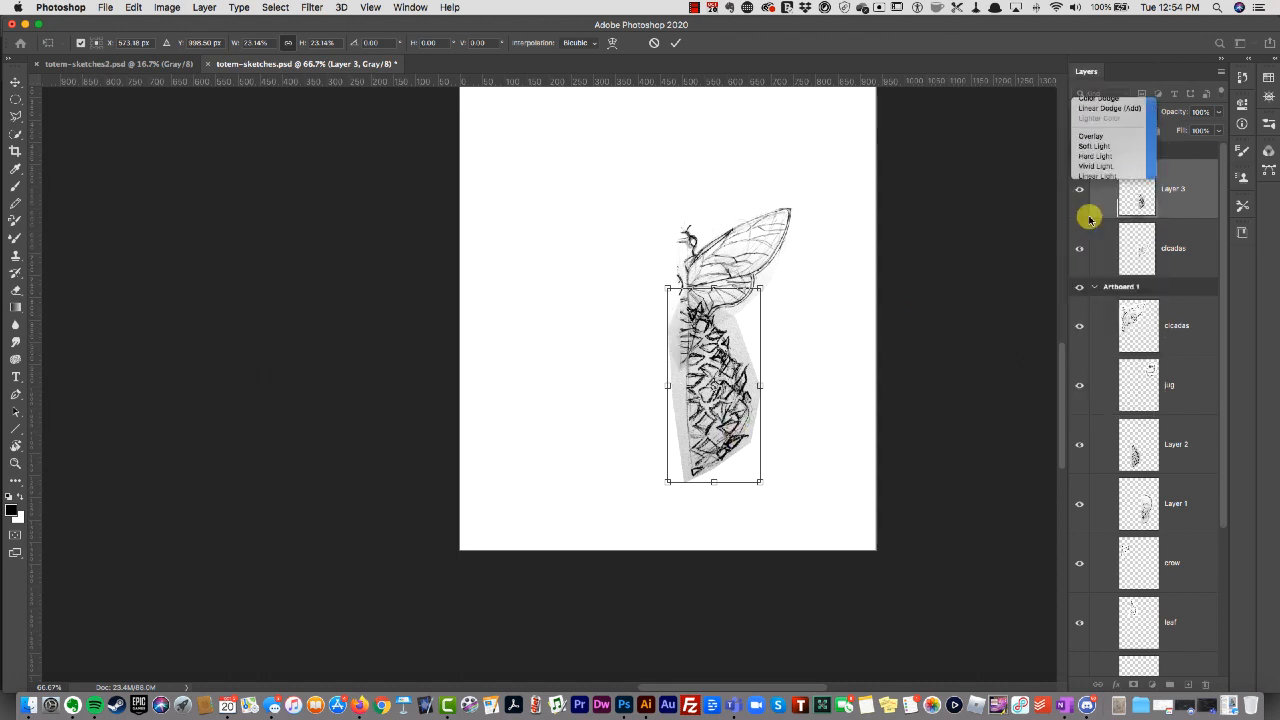
click(1102, 110)
click(1090, 63)
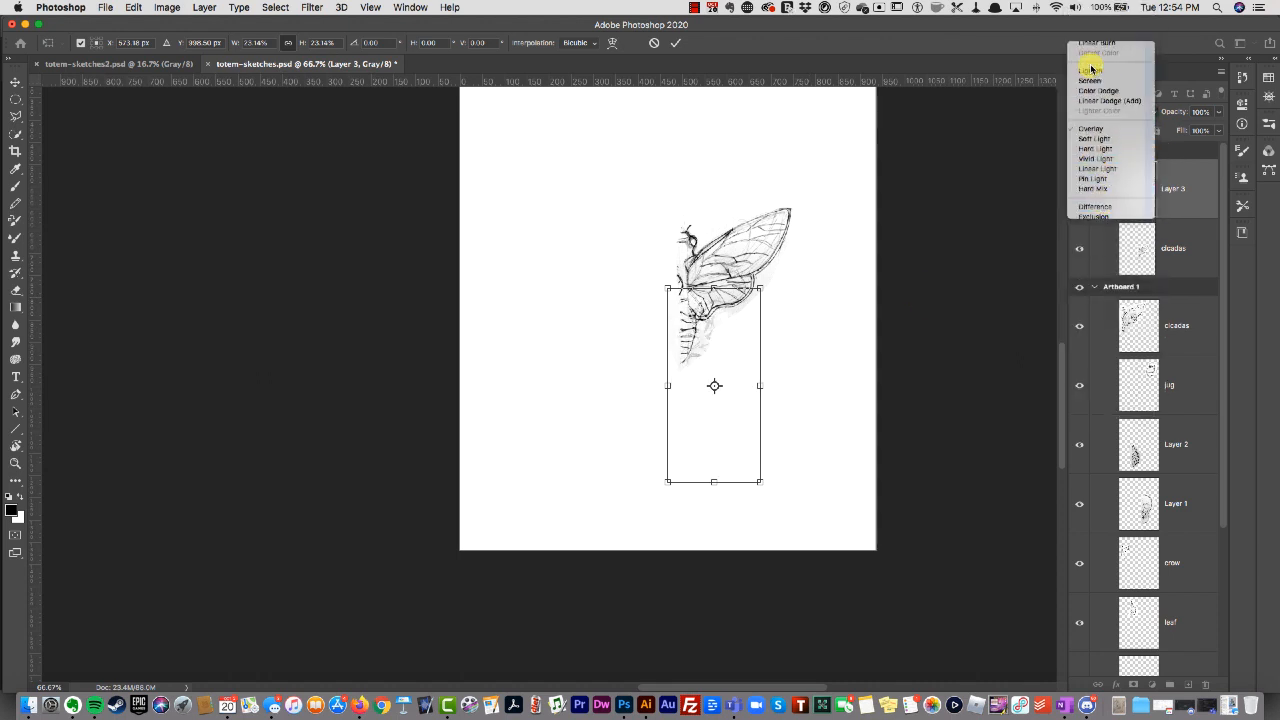
click(1095, 110)
click(1099, 51)
drag(750, 390, 716, 442)
drag(757, 503, 668, 320)
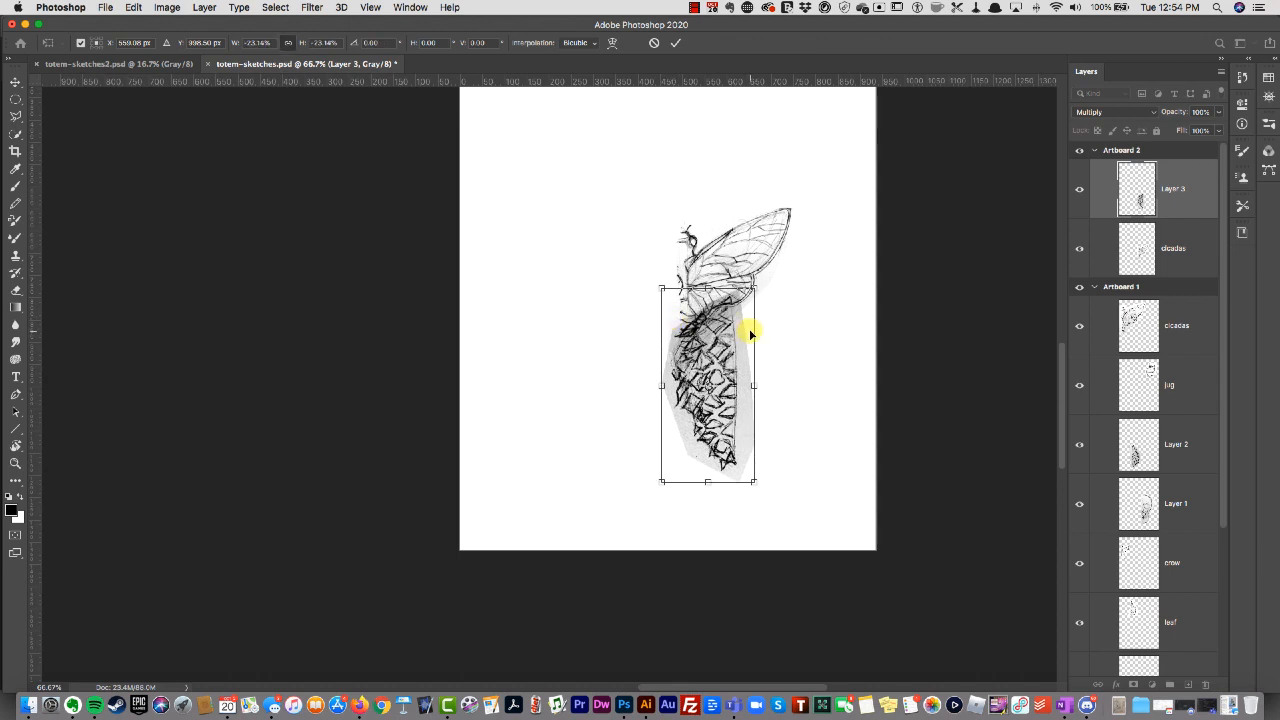
drag(741, 413, 755, 482)
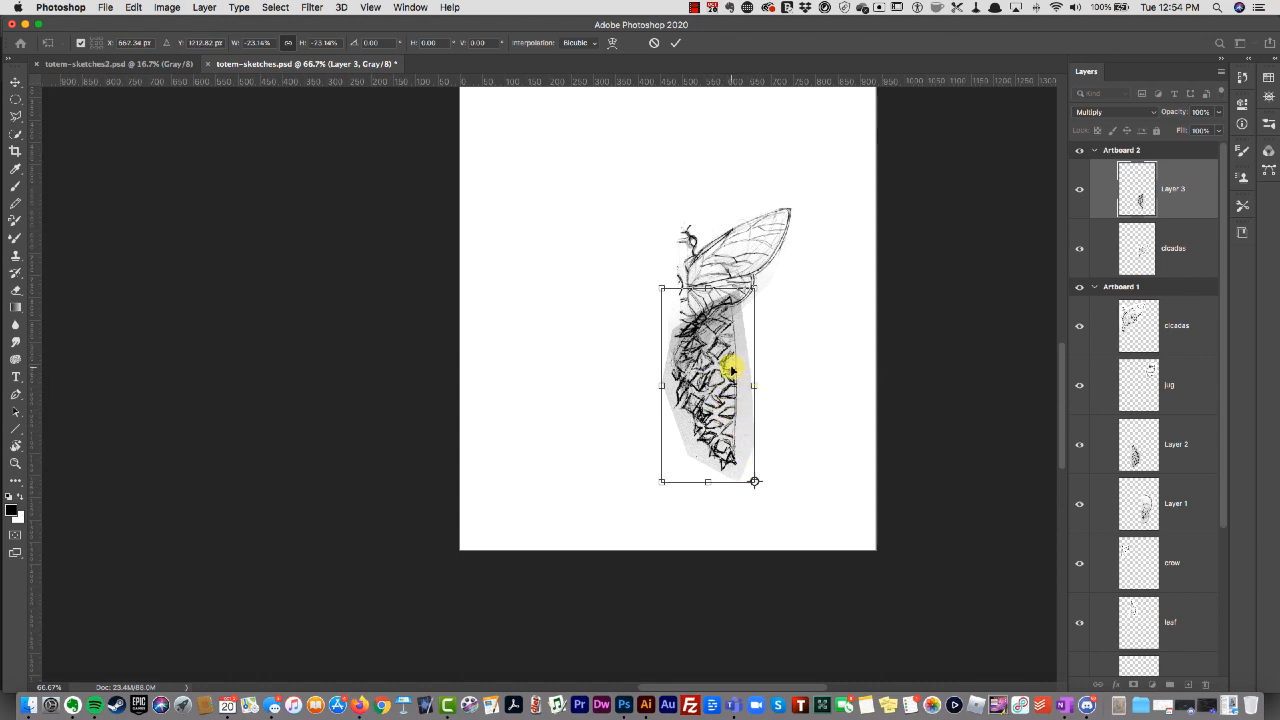
mouse_move(732, 371)
mouse_down()
mouse_move(689, 367)
mouse_move(730, 405)
mouse_move(622, 397)
mouse_up()
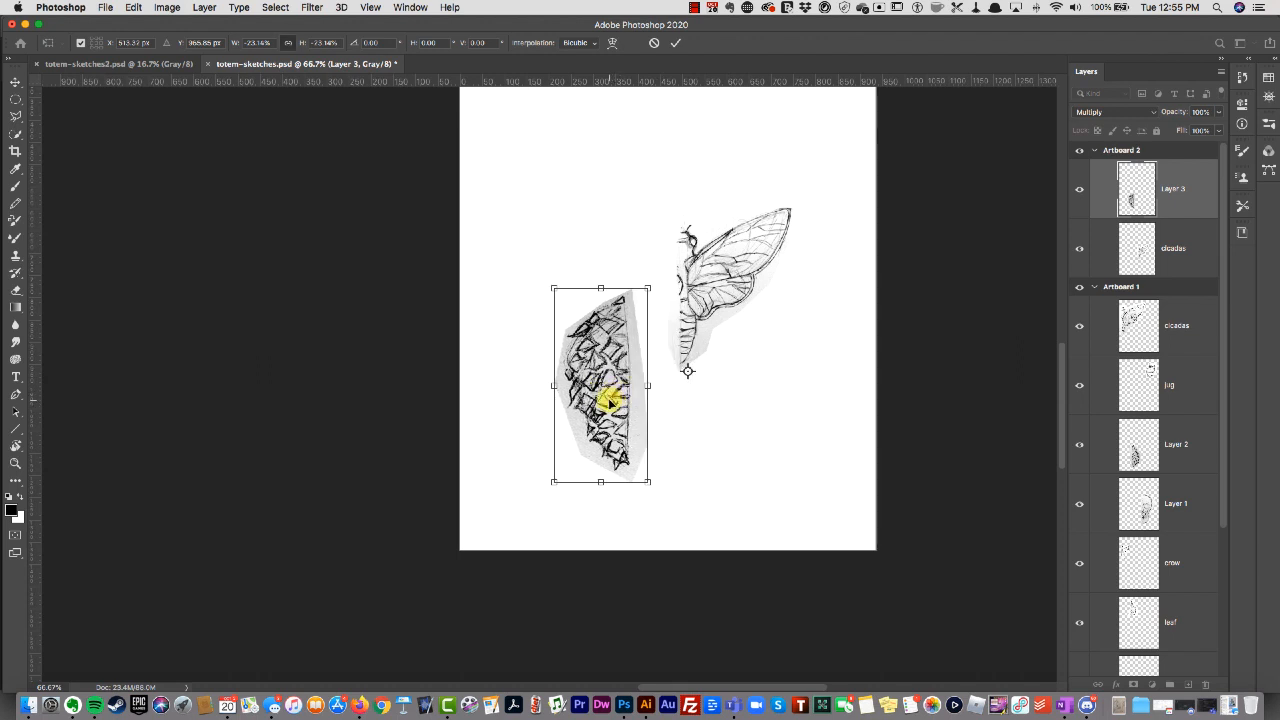
drag(687, 371, 592, 380)
drag(591, 334, 596, 258)
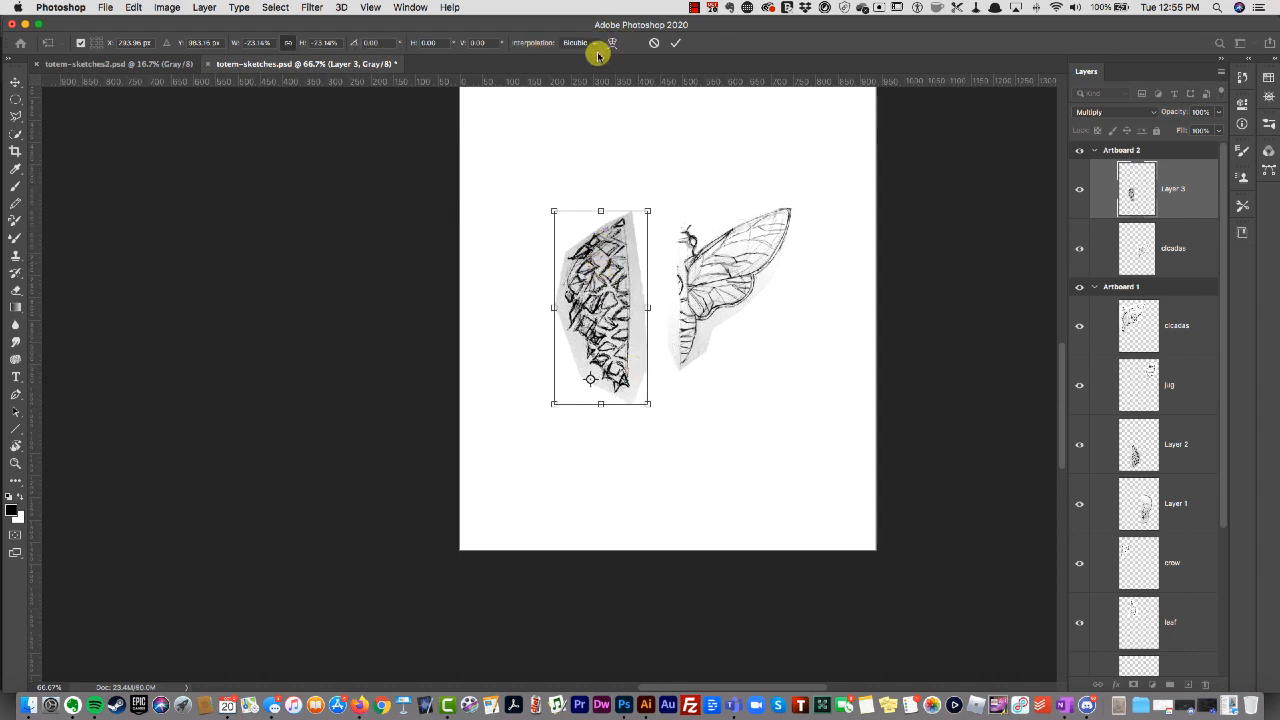
click(654, 43)
Scale the pasted pinecone down, place it below and to the left of the cicada, and set its blend mode to Multiply
key(super+t)
scroll(822, 332, up, 3)
drag(869, 237, 774, 433)
scroll(760, 420, down, 5)
scroll(755, 400, up, 2)
mouse_move(774, 105)
mouse_down()
mouse_move(571, 457)
mouse_move(651, 263)
mouse_move(625, 285)
mouse_up()
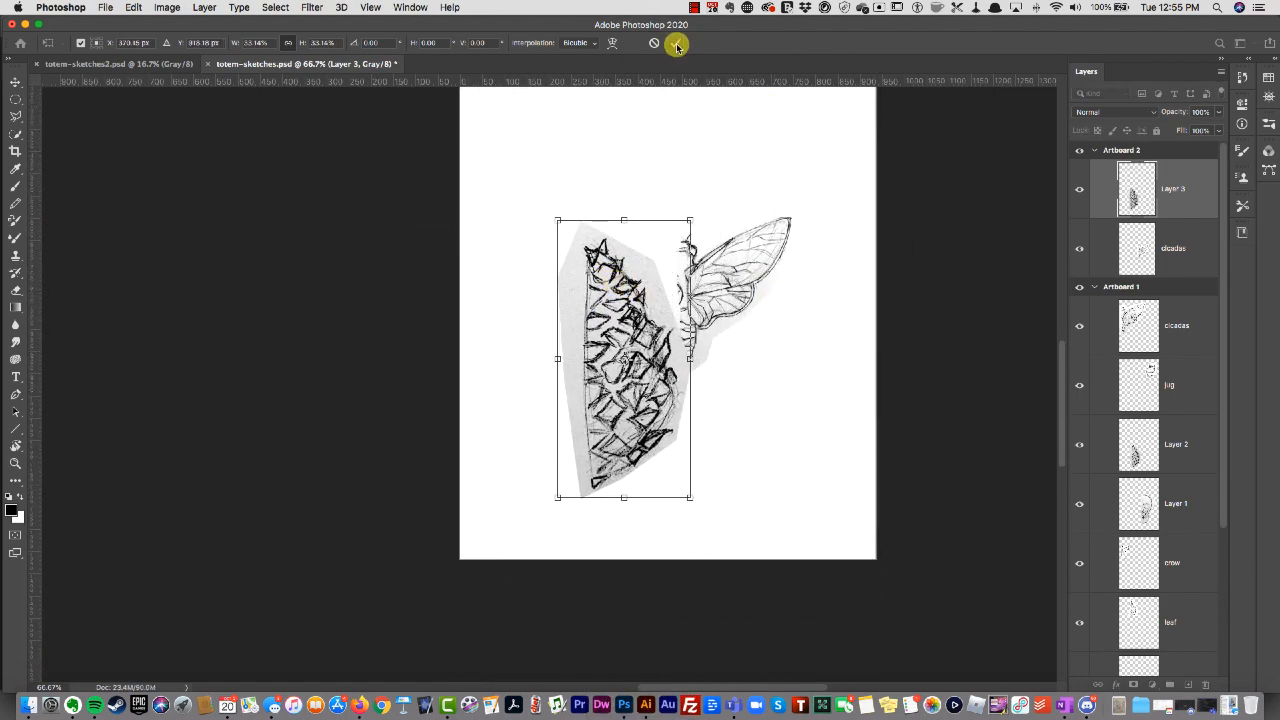
drag(690, 219, 608, 350)
click(676, 43)
click(1110, 111)
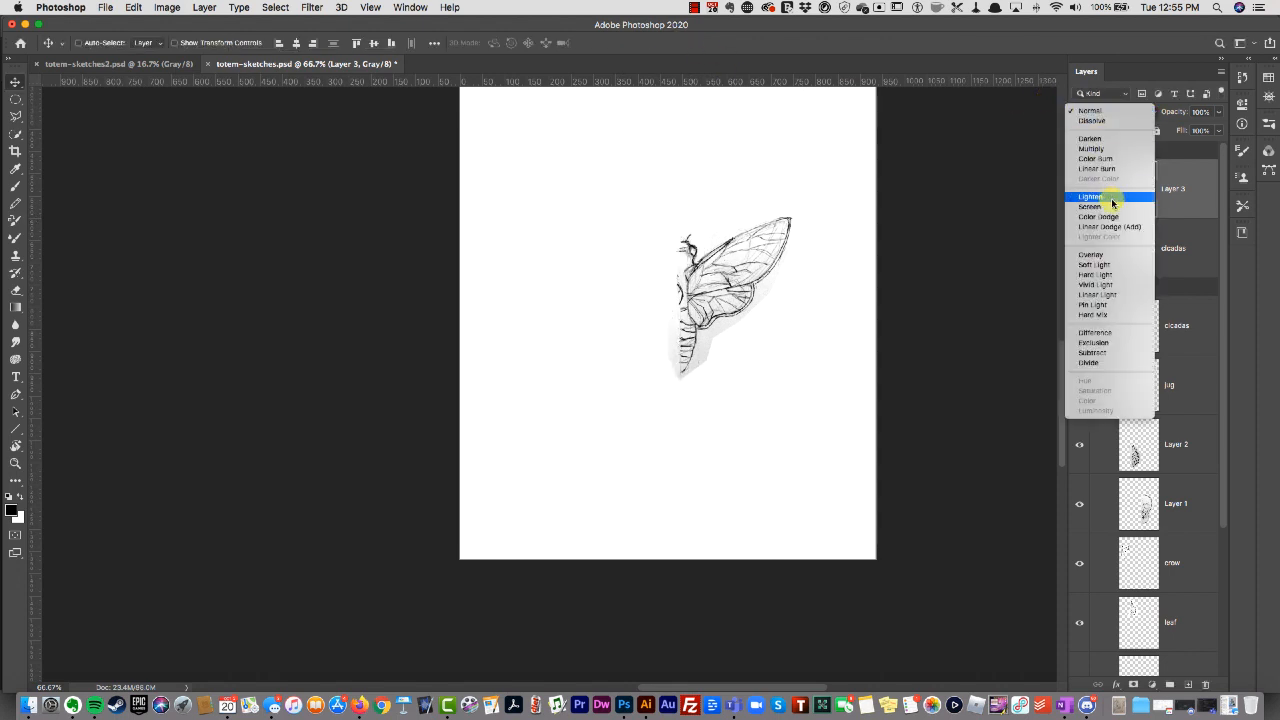
click(1092, 138)
Copy the jug layer from Artboard 1 into Artboard 2 and set its blend mode to Multiply
click(1176, 391)
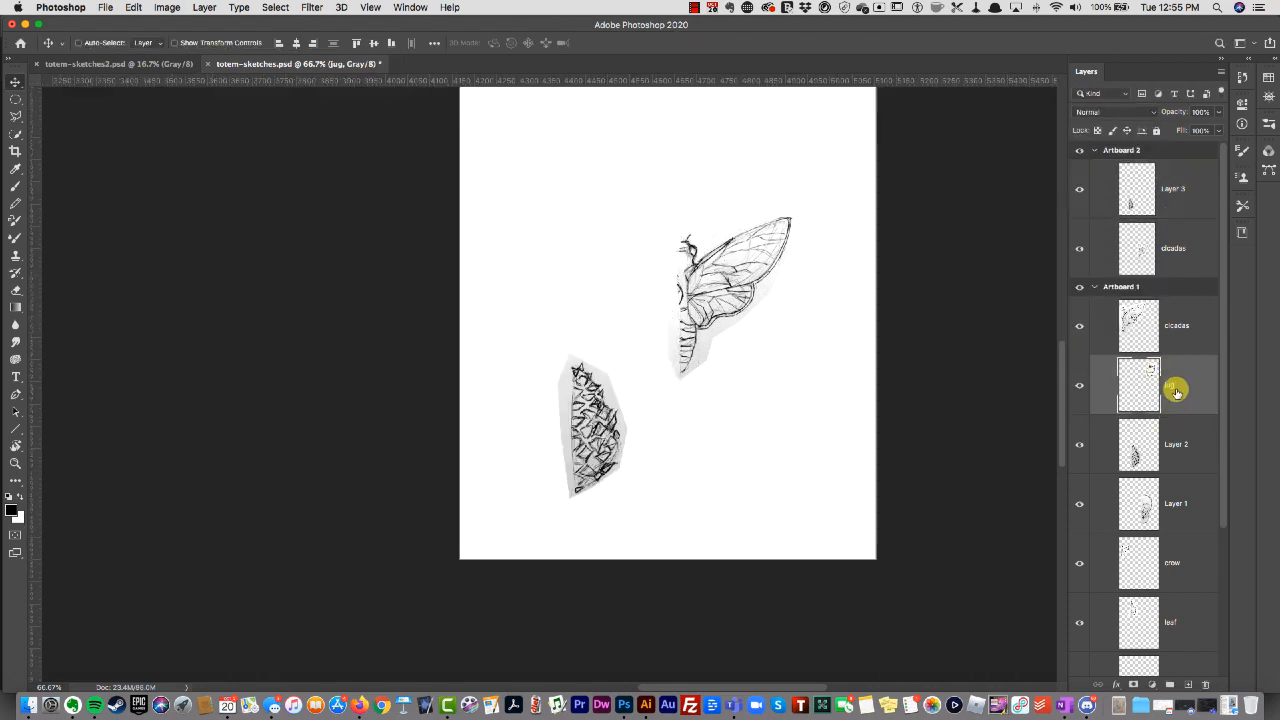
key(cmd+c)
click(1182, 250)
key(cmd+v)
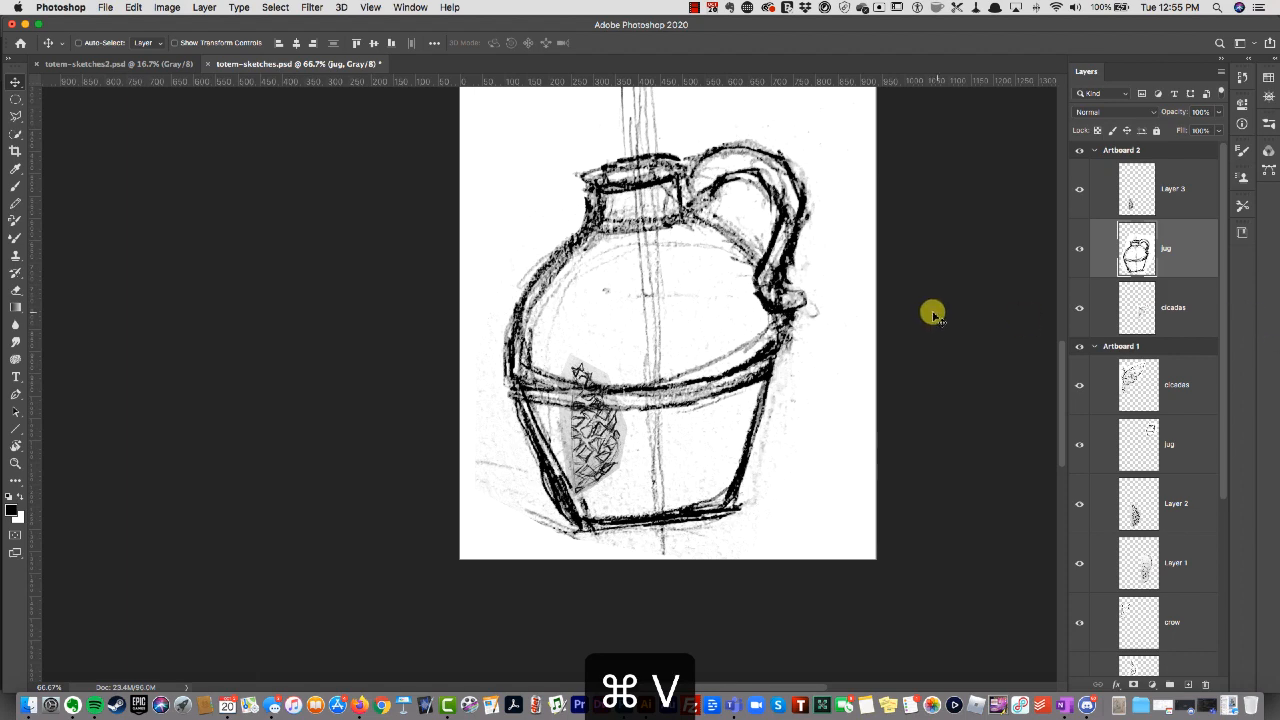
click(1118, 112)
click(1120, 148)
Scale the pasted jug to about 25% and place it directly under the cicada's lower body
key(cmd+t)
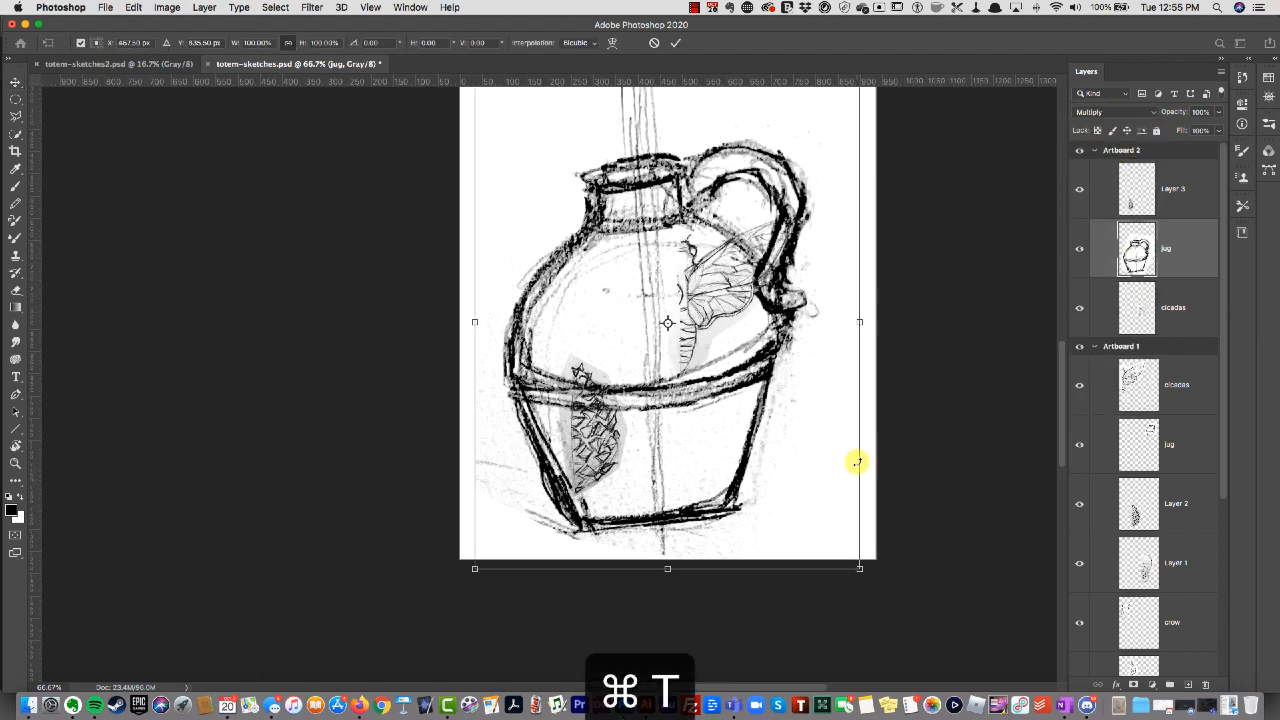
drag(859, 567, 690, 410)
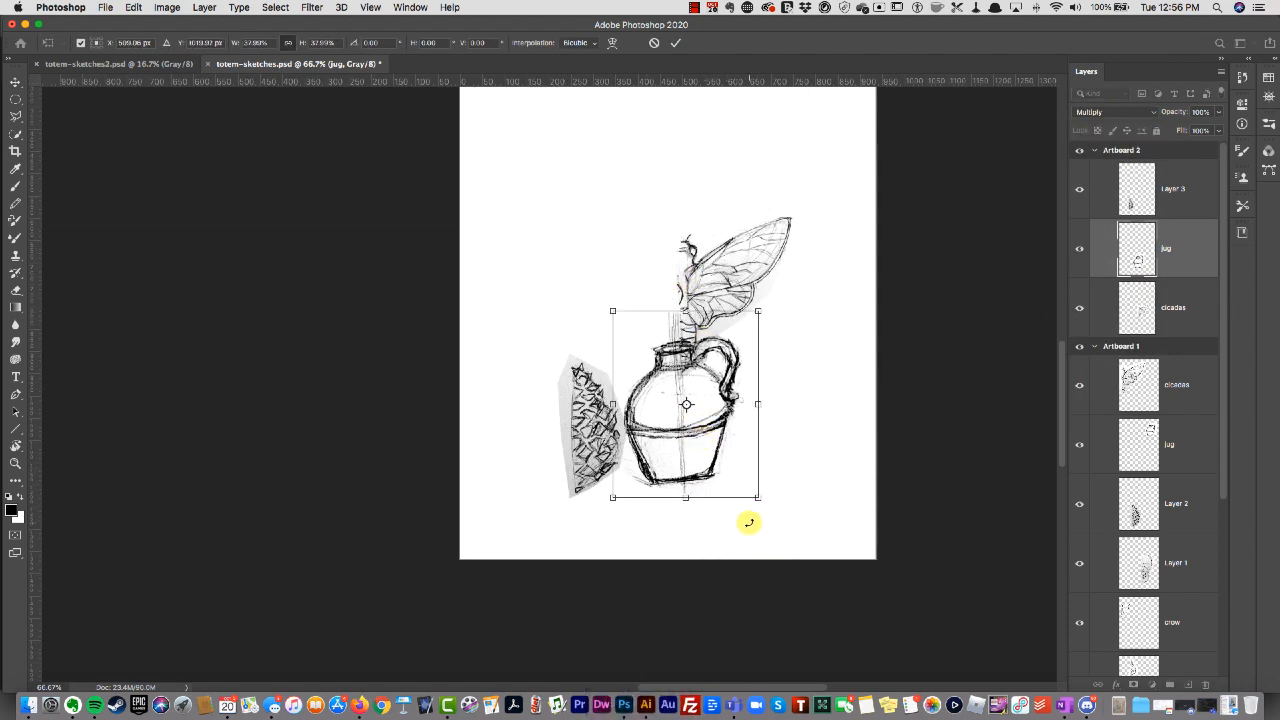
drag(757, 497, 696, 425)
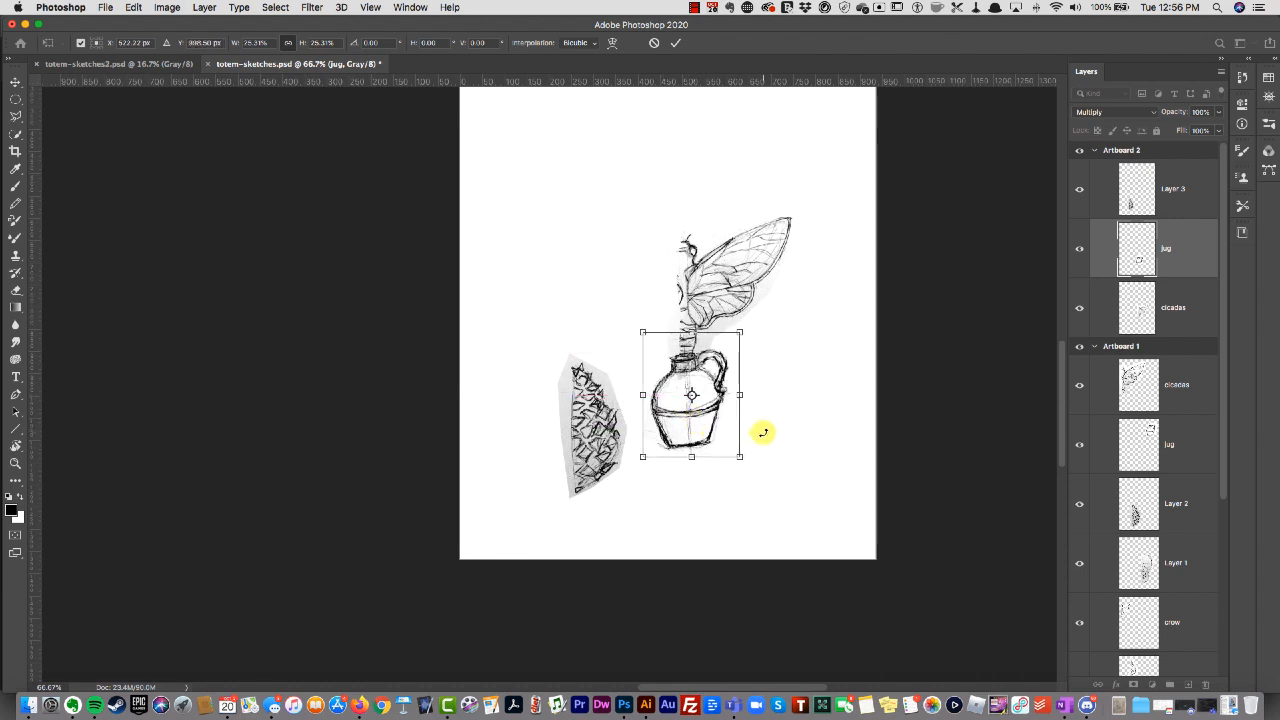
drag(545, 458, 698, 274)
key(super+z)
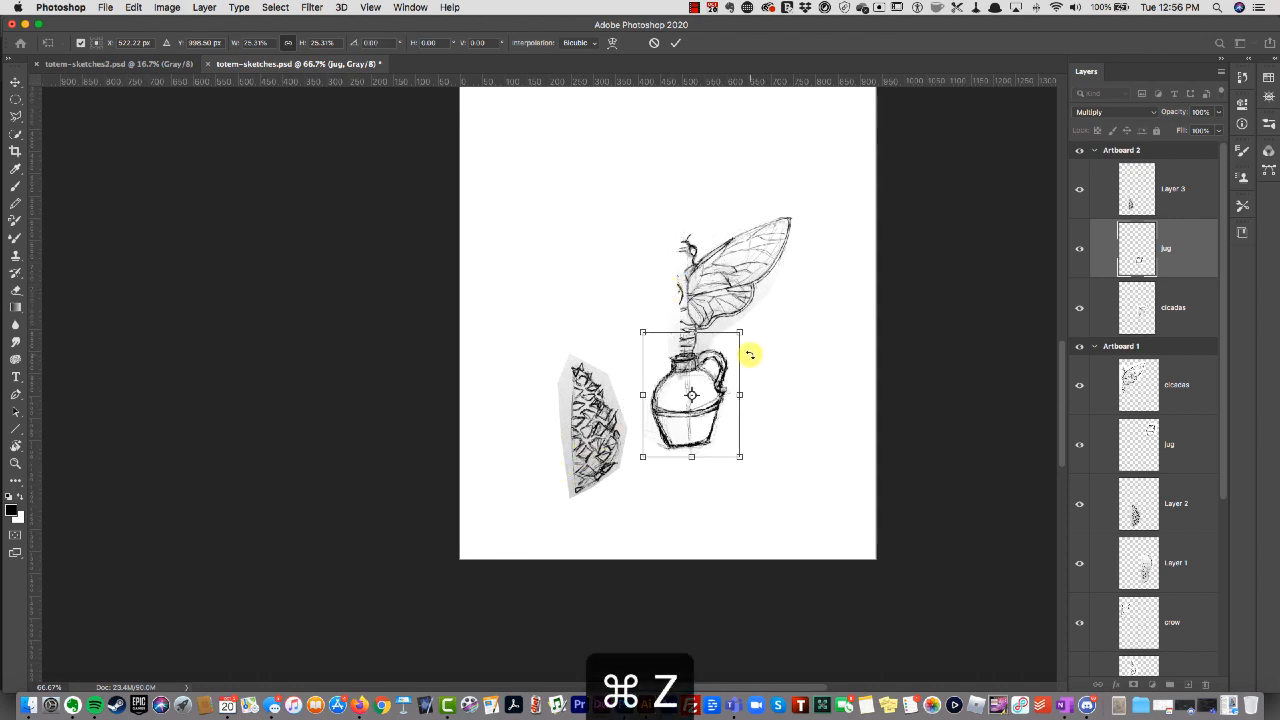
key(super+z)
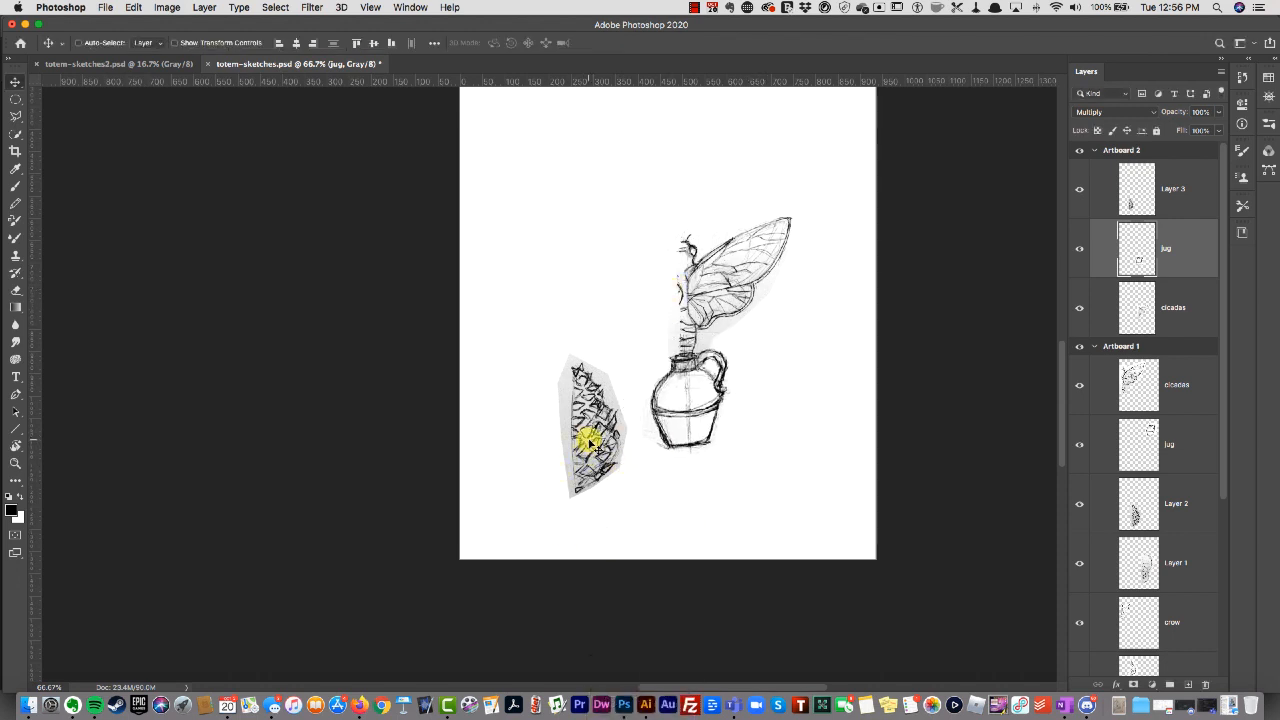
Move the pinecone above the cicada's head and scale it down to match the totem's width
mouse_move(586, 409)
mouse_down()
mouse_move(651, 206)
mouse_move(696, 205)
mouse_move(683, 163)
mouse_move(700, 214)
mouse_up()
key(super+t)
drag(757, 134, 723, 209)
drag(707, 263, 699, 207)
key(Return)
Copy the blackberry layer into Artboard 2, shrink it above the cicada's head, and order it below the cicadas layer
scroll(1128, 454, down, 5)
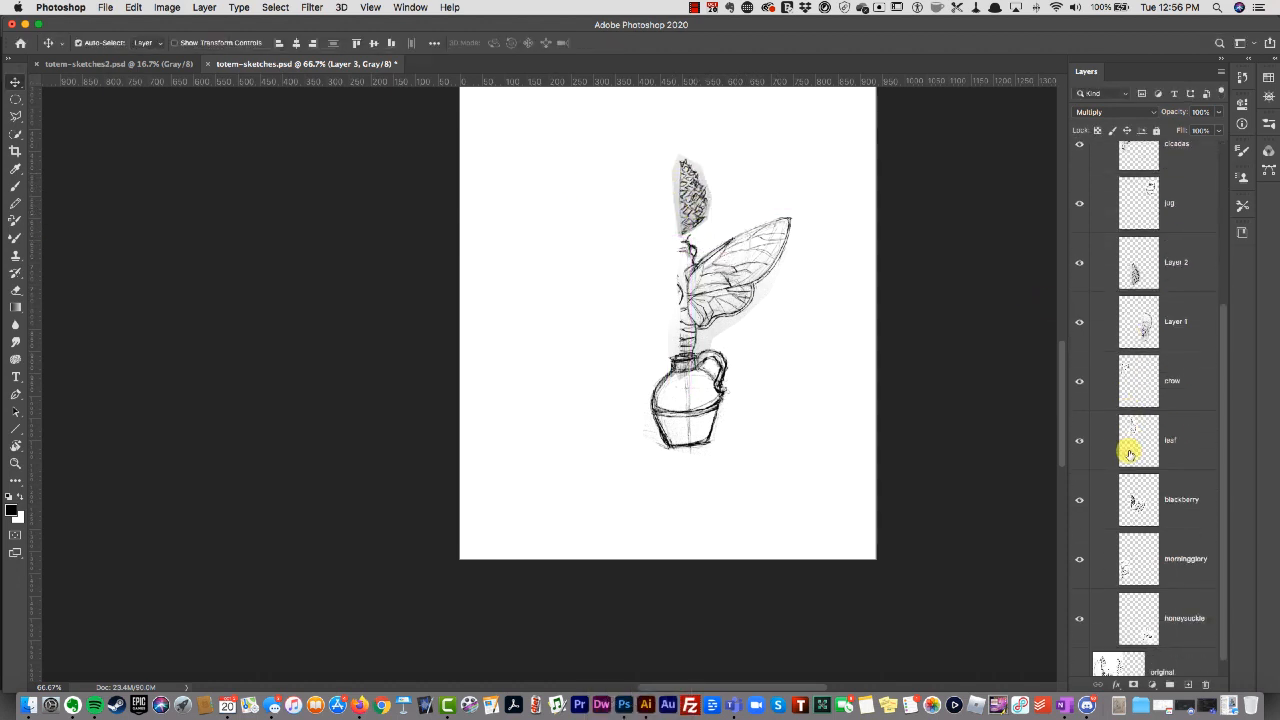
click(1138, 509)
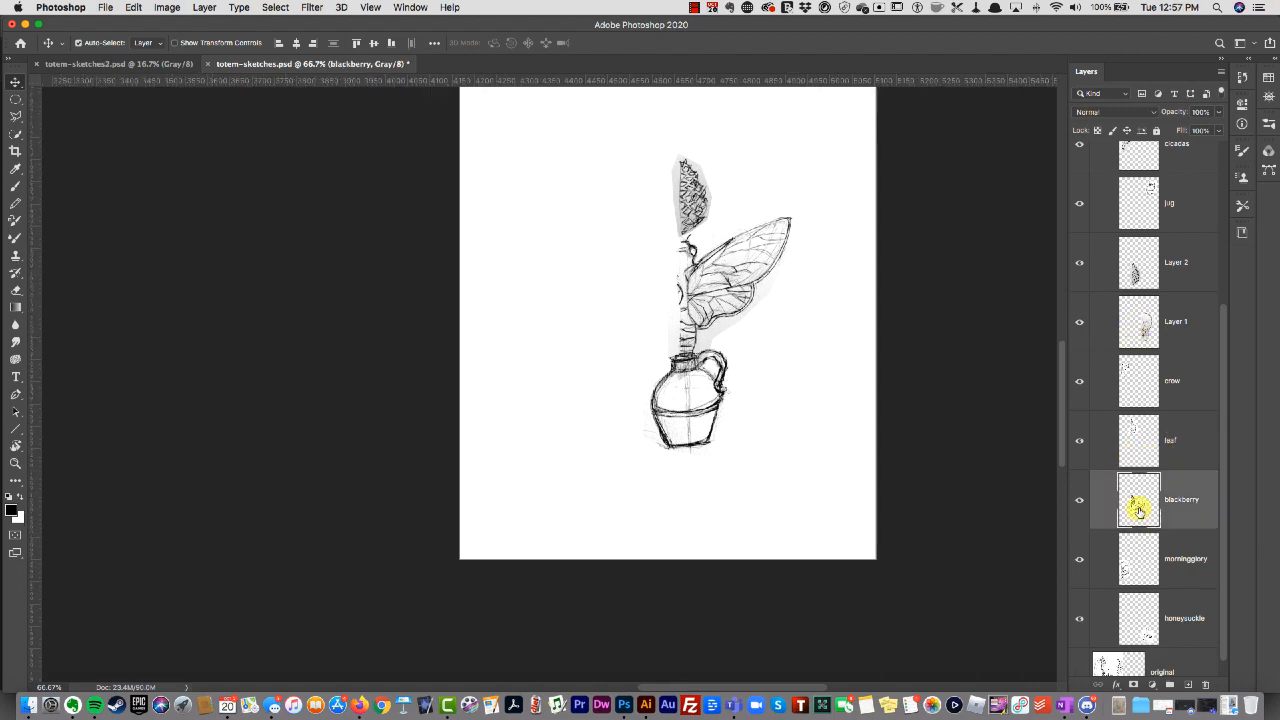
key(super+c)
scroll(1163, 406, up, 5)
click(1177, 304)
key(super+v)
key(super+t)
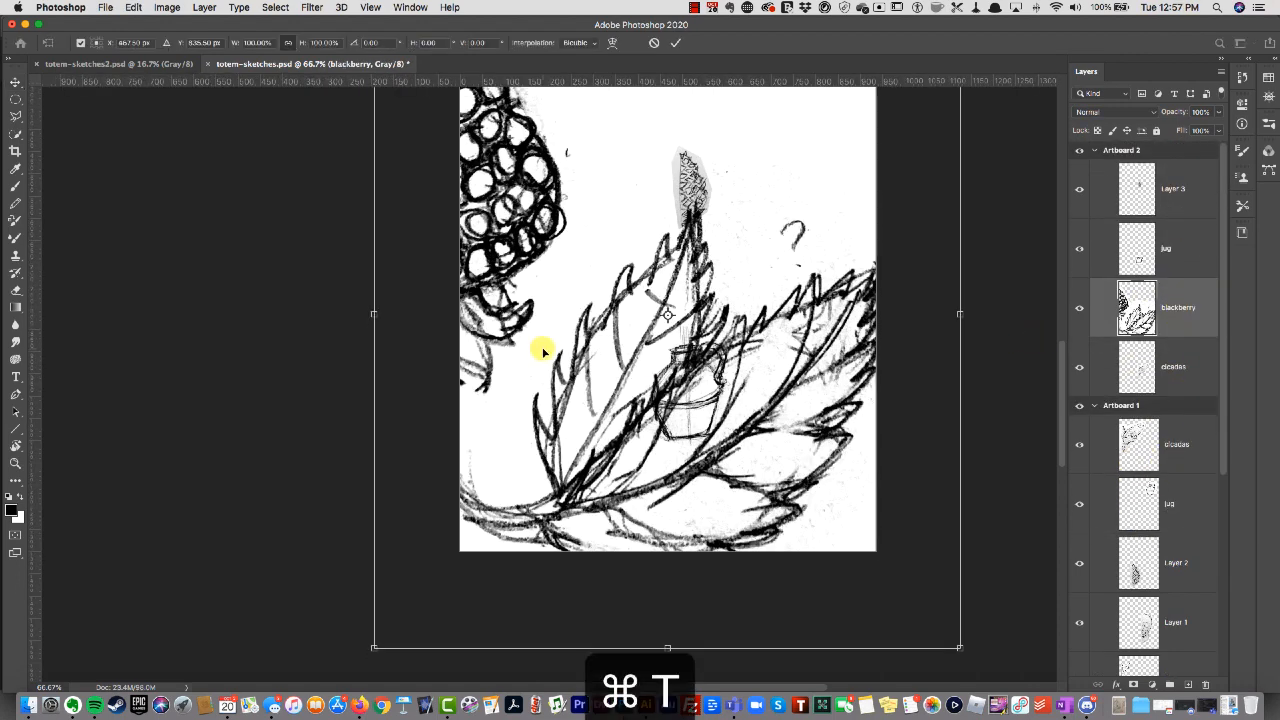
drag(377, 103, 723, 330)
drag(1180, 325, 1183, 385)
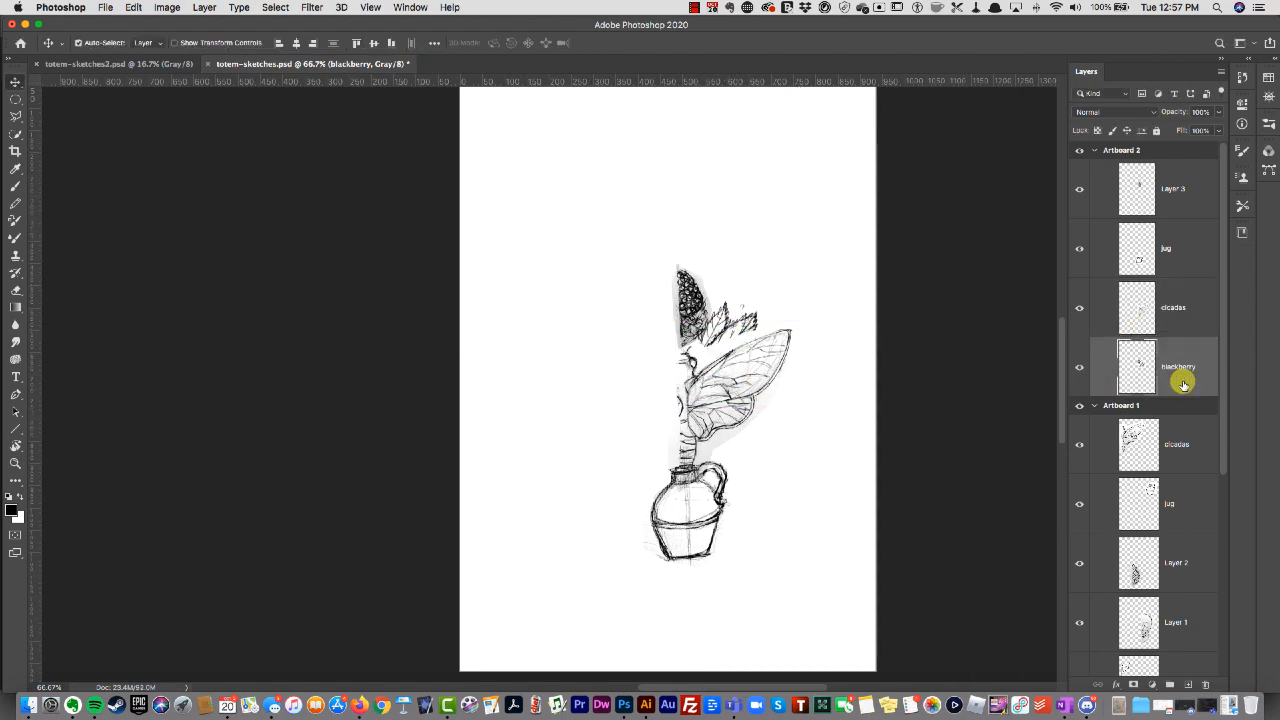
drag(720, 330, 720, 318)
Move the pinecone up above the blackberry and line the blackberry up with the cicada's body
click(1169, 193)
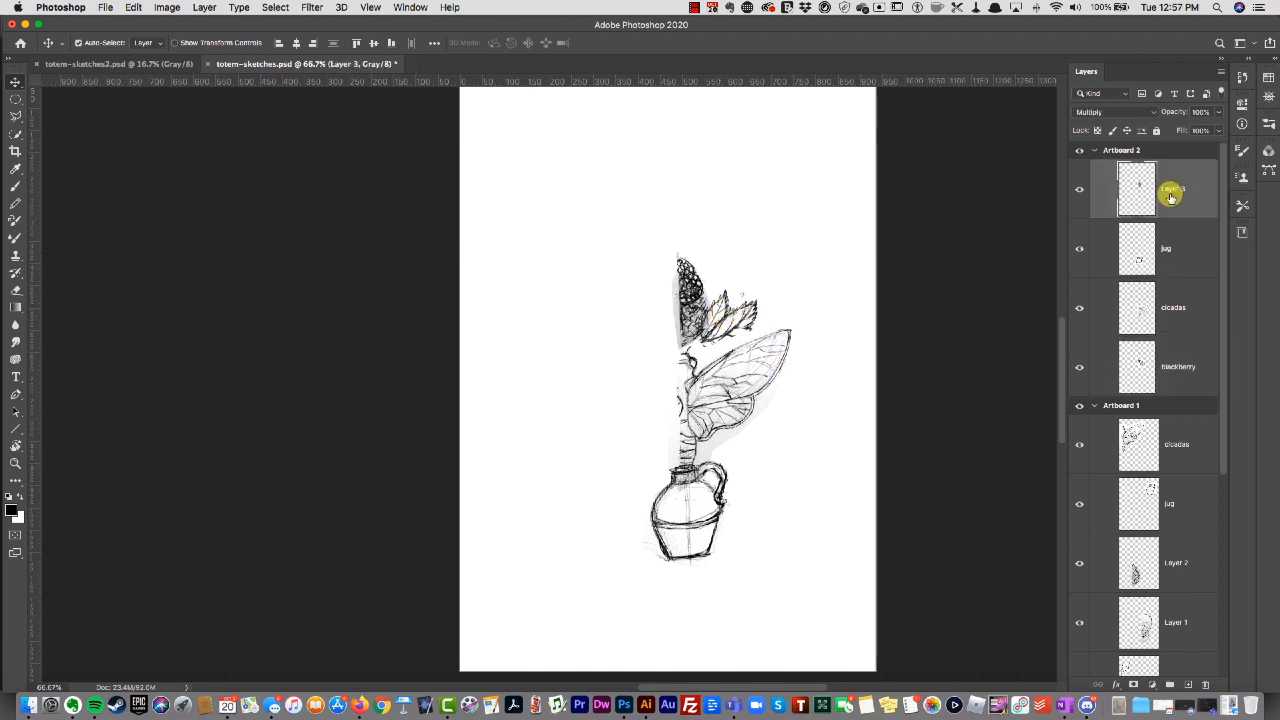
drag(685, 268, 681, 190)
click(750, 219)
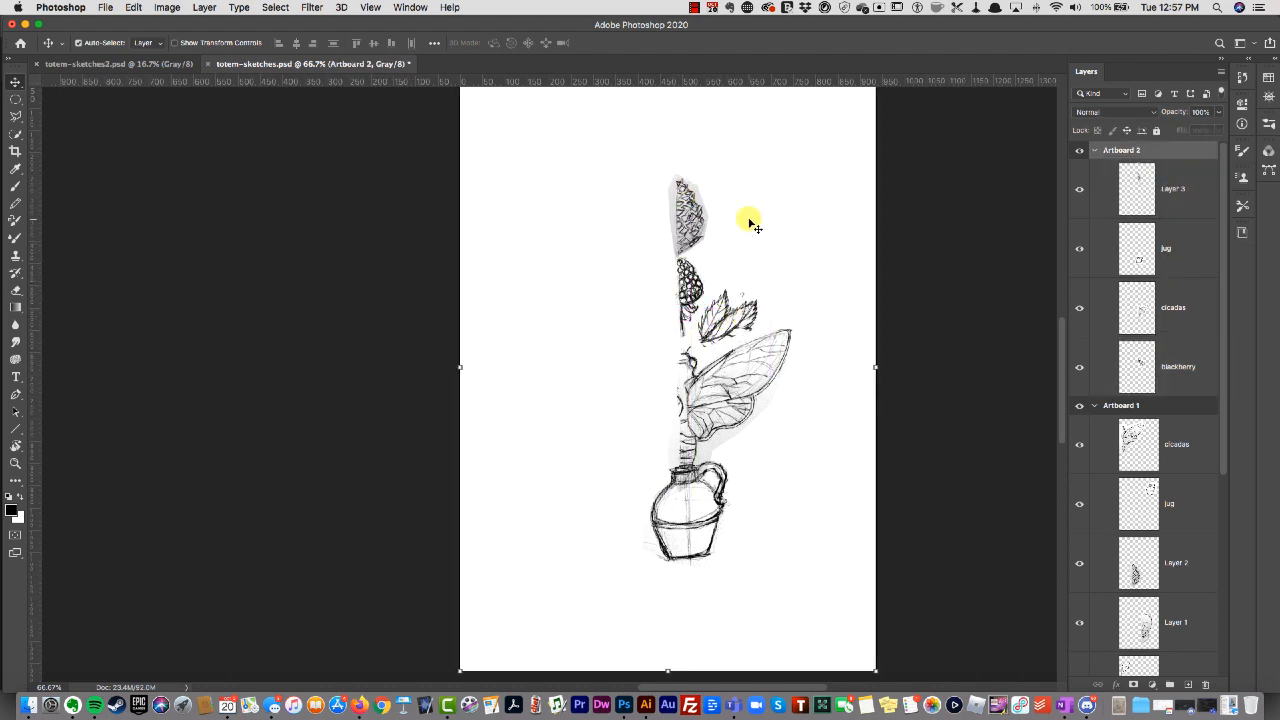
drag(684, 289, 686, 294)
Set the blend mode of the cicadas layer in Artboard 2 to Multiply
click(1171, 306)
click(1092, 112)
click(1092, 149)
click(826, 240)
click(764, 255)
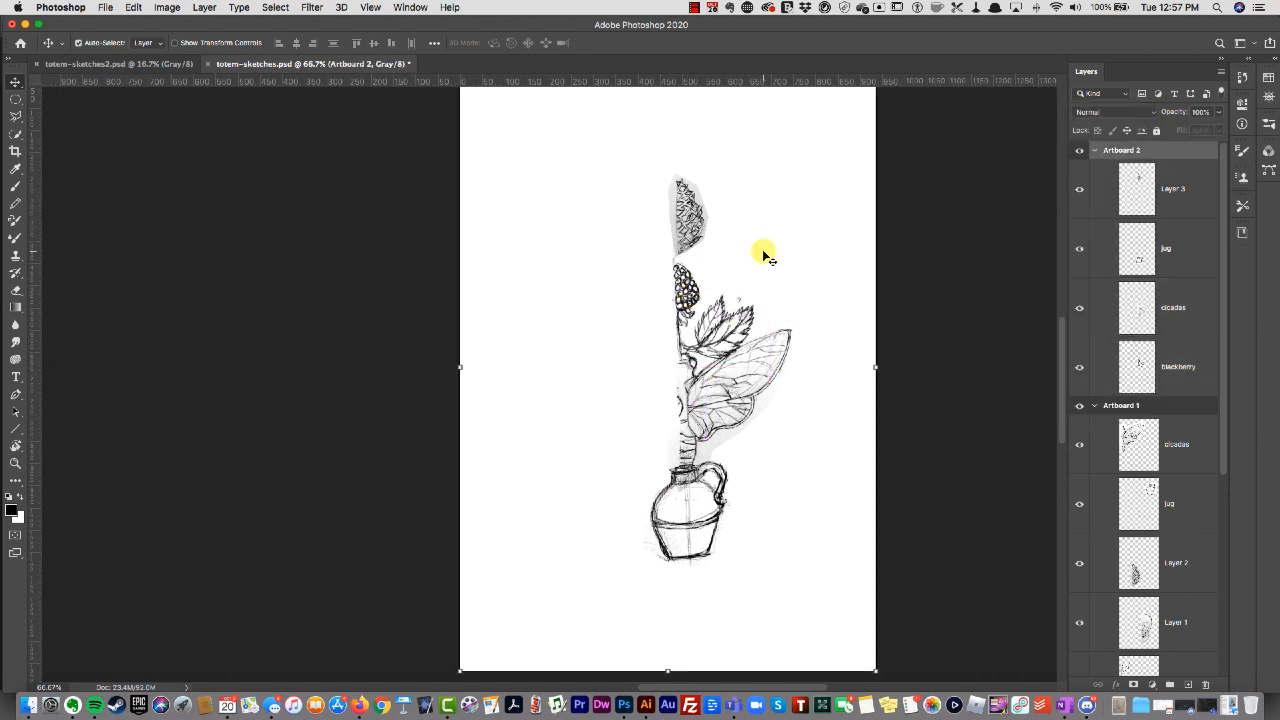
Hide Layer 3 in Artboard 2 and rename it pinecone
click(1080, 189)
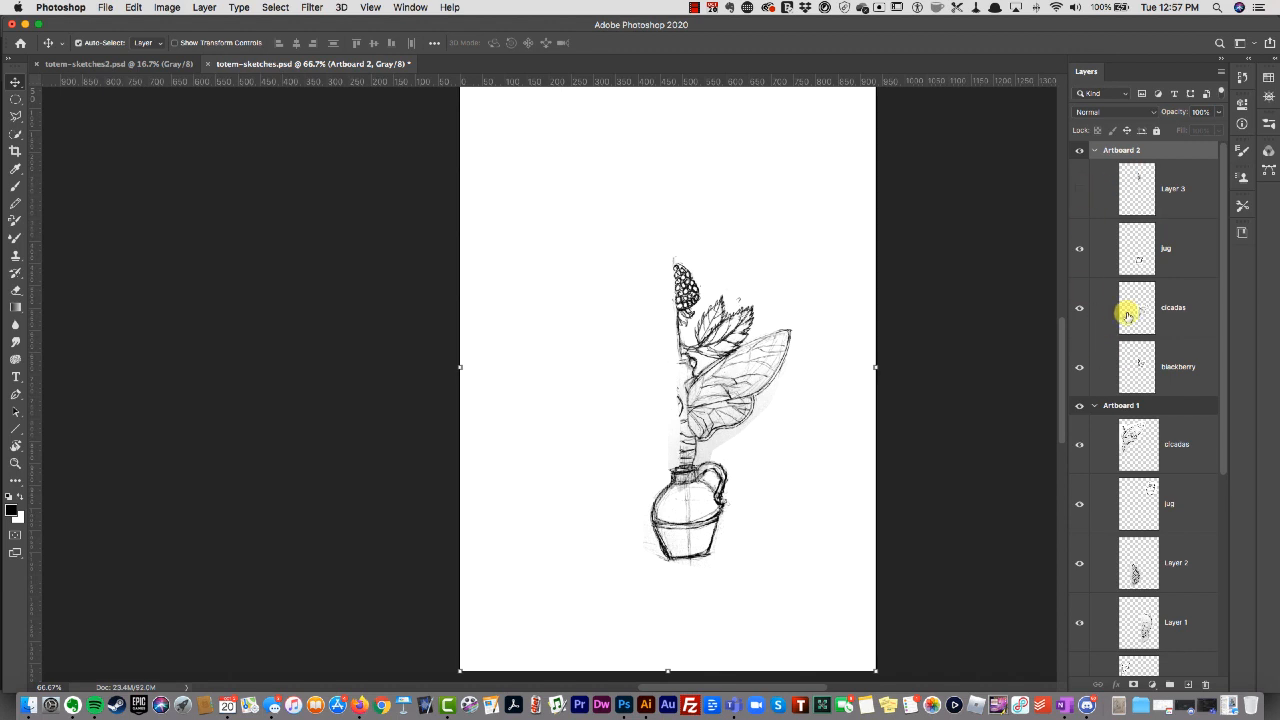
double_click(1173, 190)
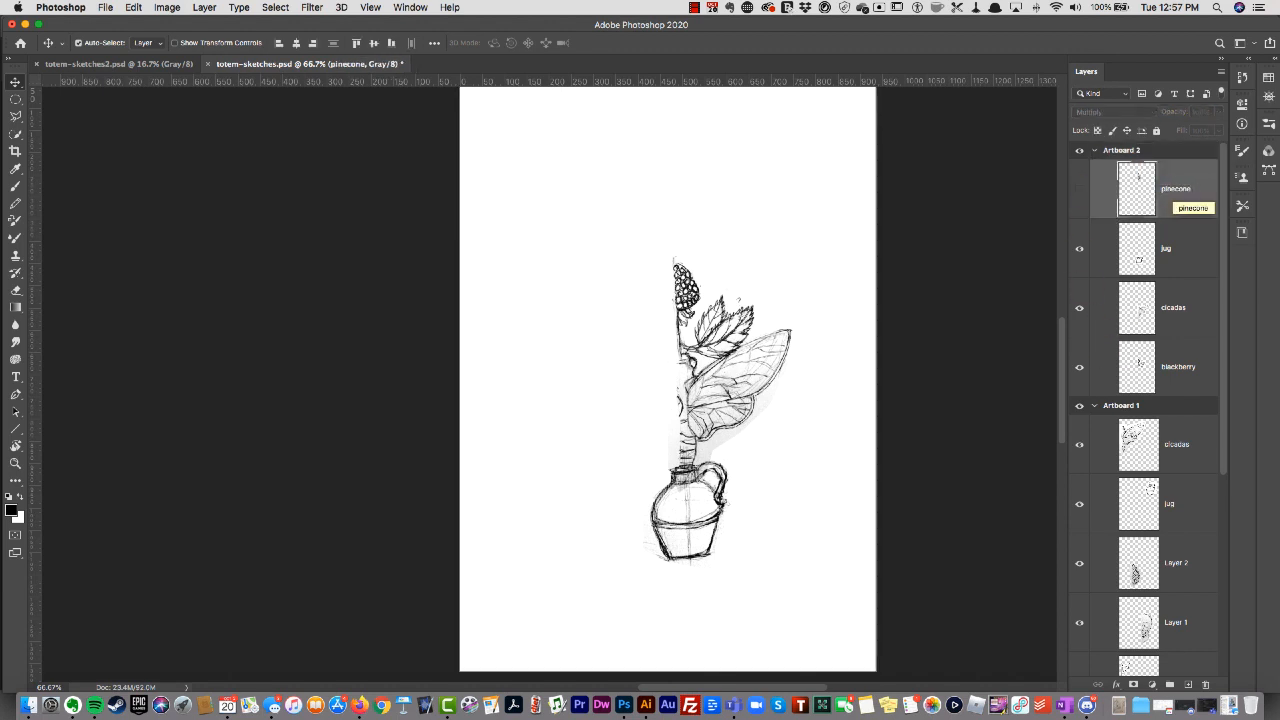
key(Return)
Copy the crow layer from Artboard 1 and paste it above the pinecone layer in Artboard 2
scroll(1166, 550, down, 5)
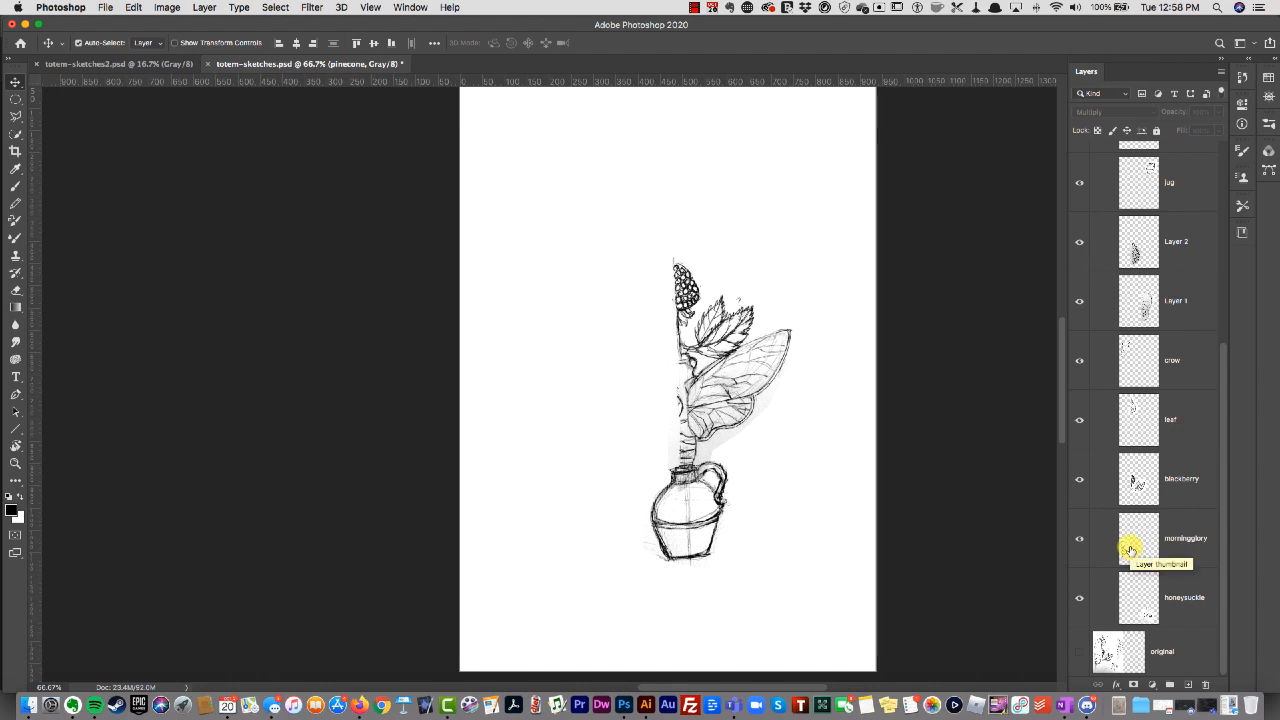
click(1132, 368)
scroll(1110, 375, up, 1)
key(super+c)
key(super+v)
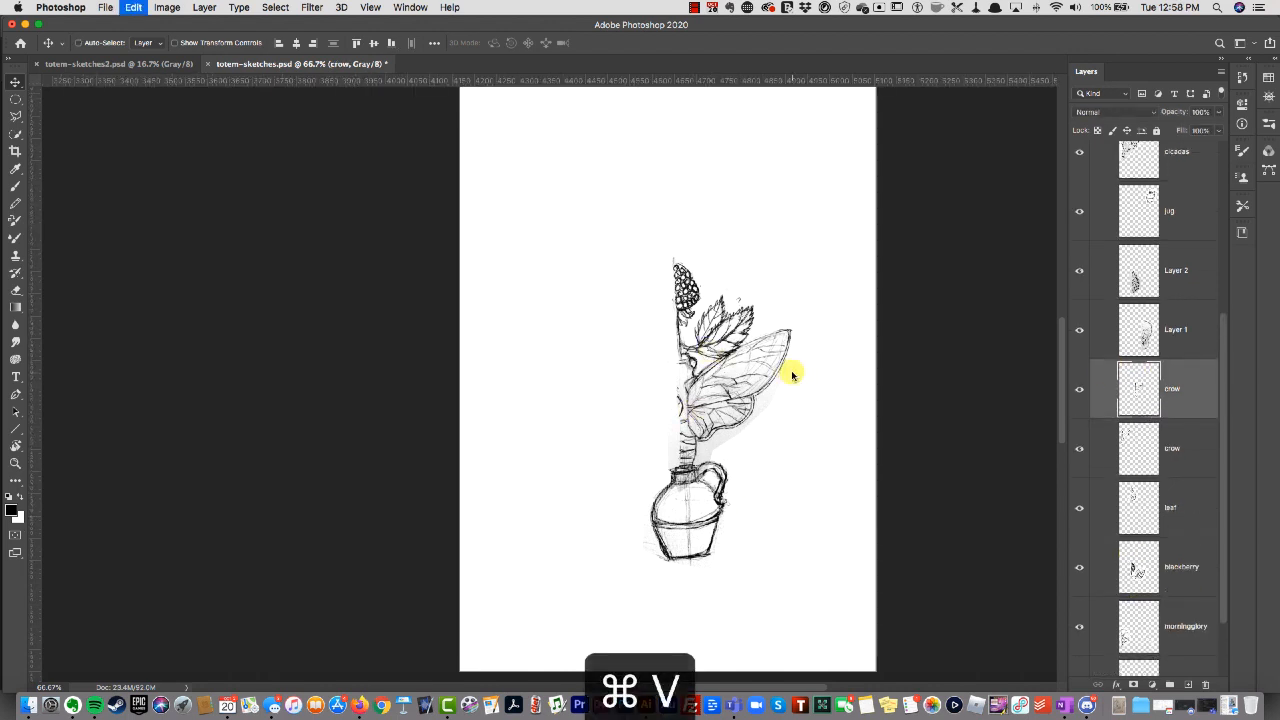
key(super+z)
key(super+z)
key(super+v)
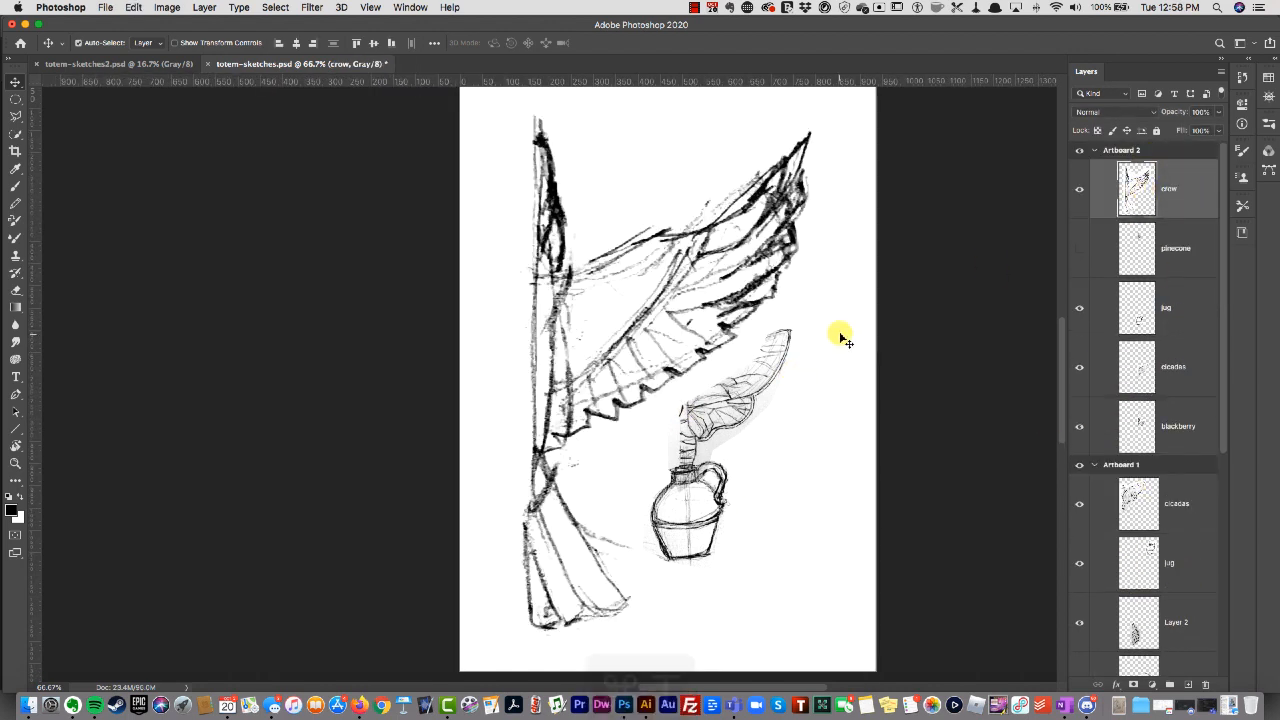
Scale the pasted crow to about 16% and place it directly above the blackberry
key(super+t)
scroll(838, 338, up, 3)
drag(504, 201, 707, 355)
scroll(707, 467, down, 4)
scroll(700, 214, up, 3)
key(super+z)
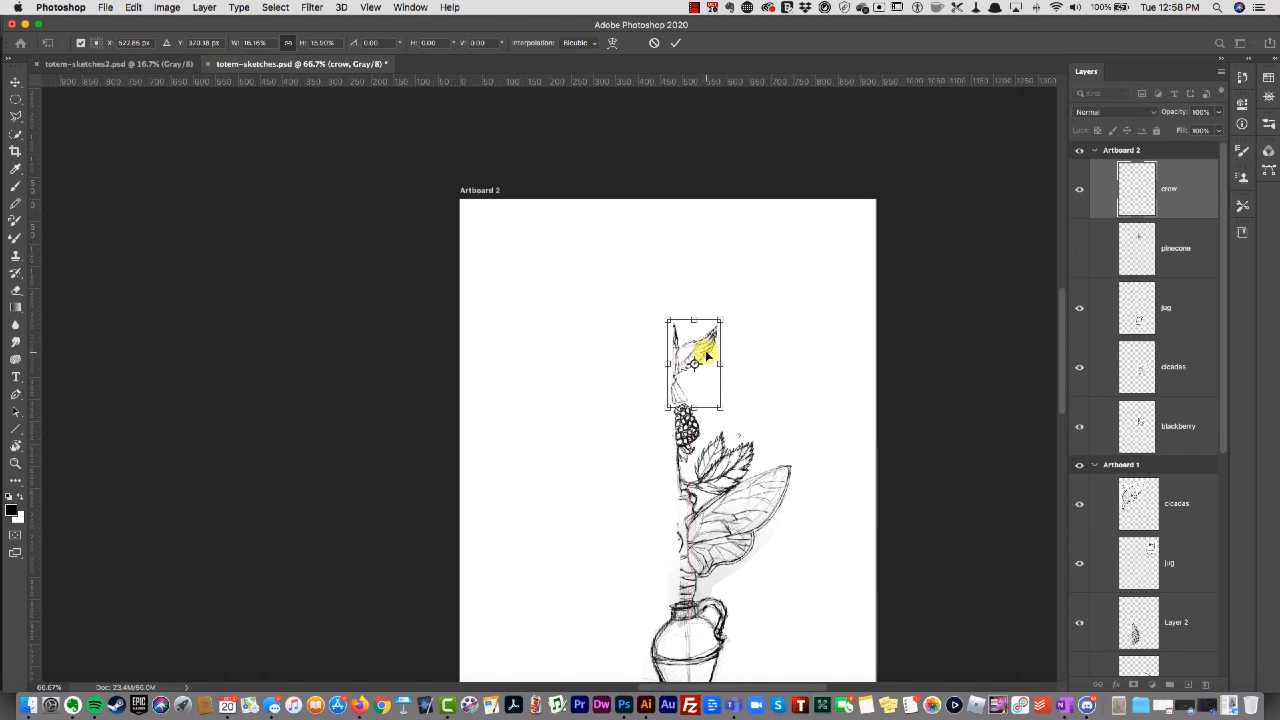
key(Return)
Set the crow layer in Artboard 2 to Multiply and move it down to overlap the blackberry
key(super+0)
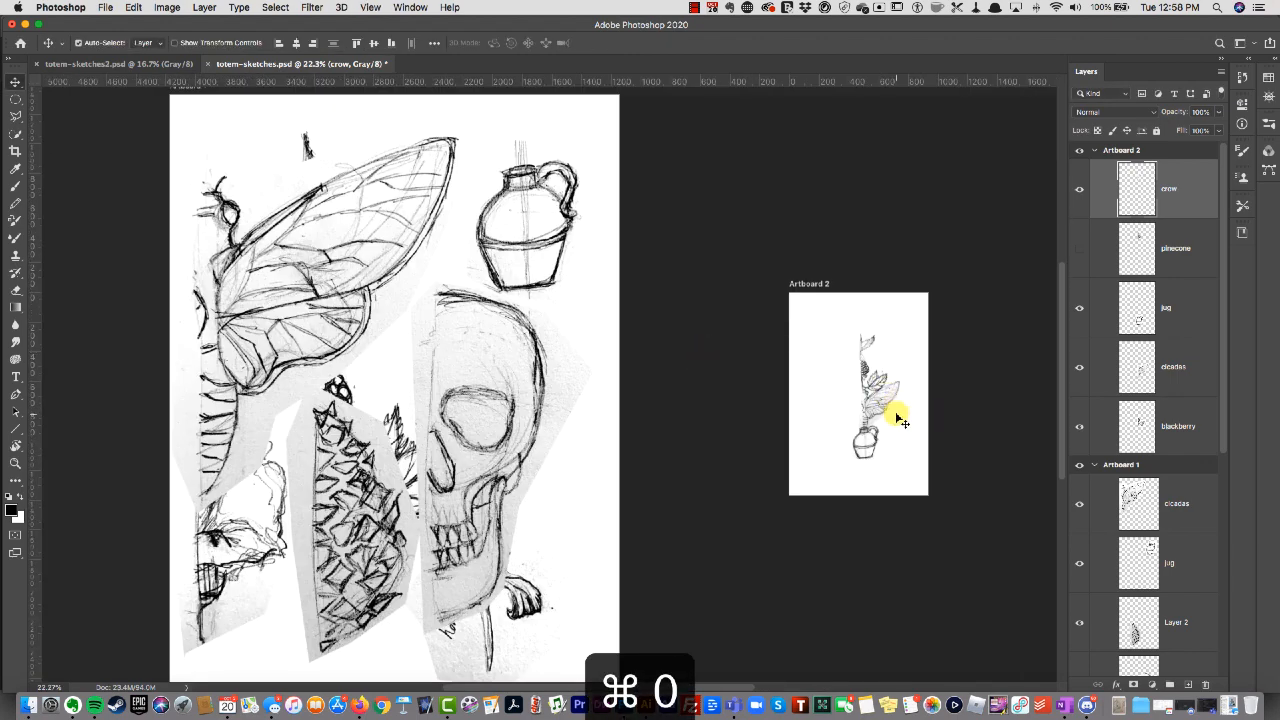
scroll(883, 385, up, 6)
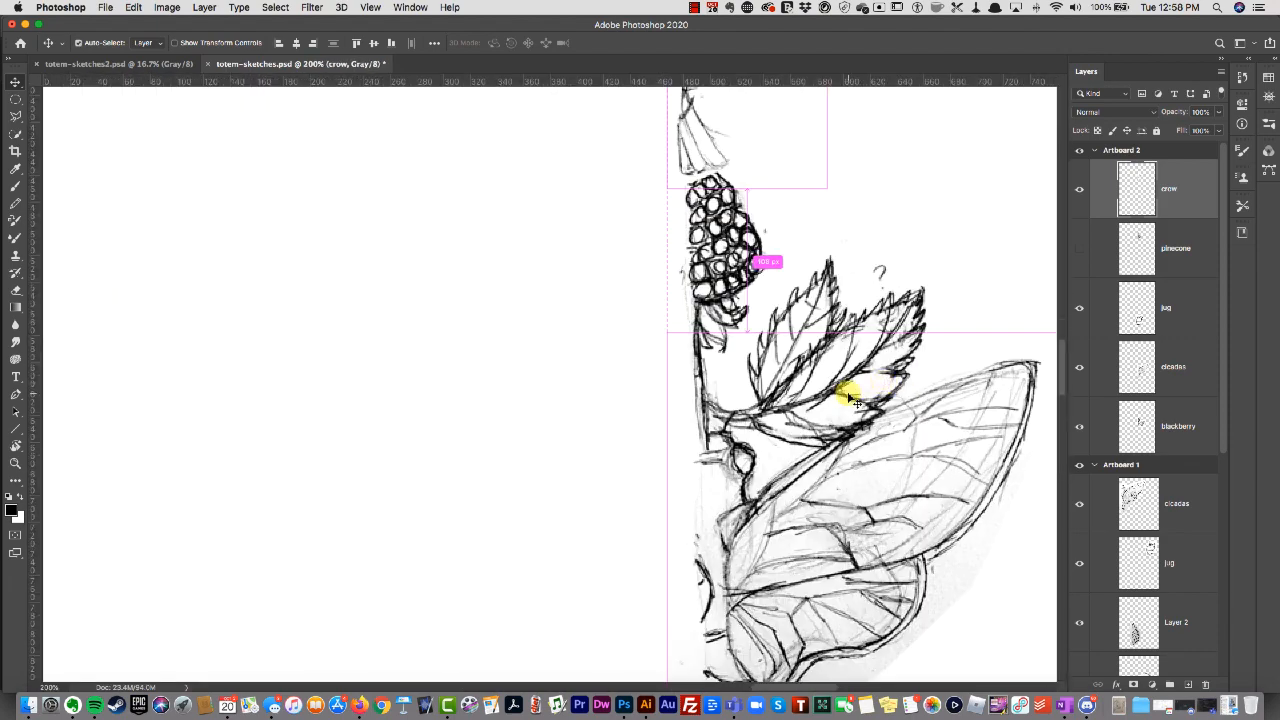
scroll(850, 398, down, 4)
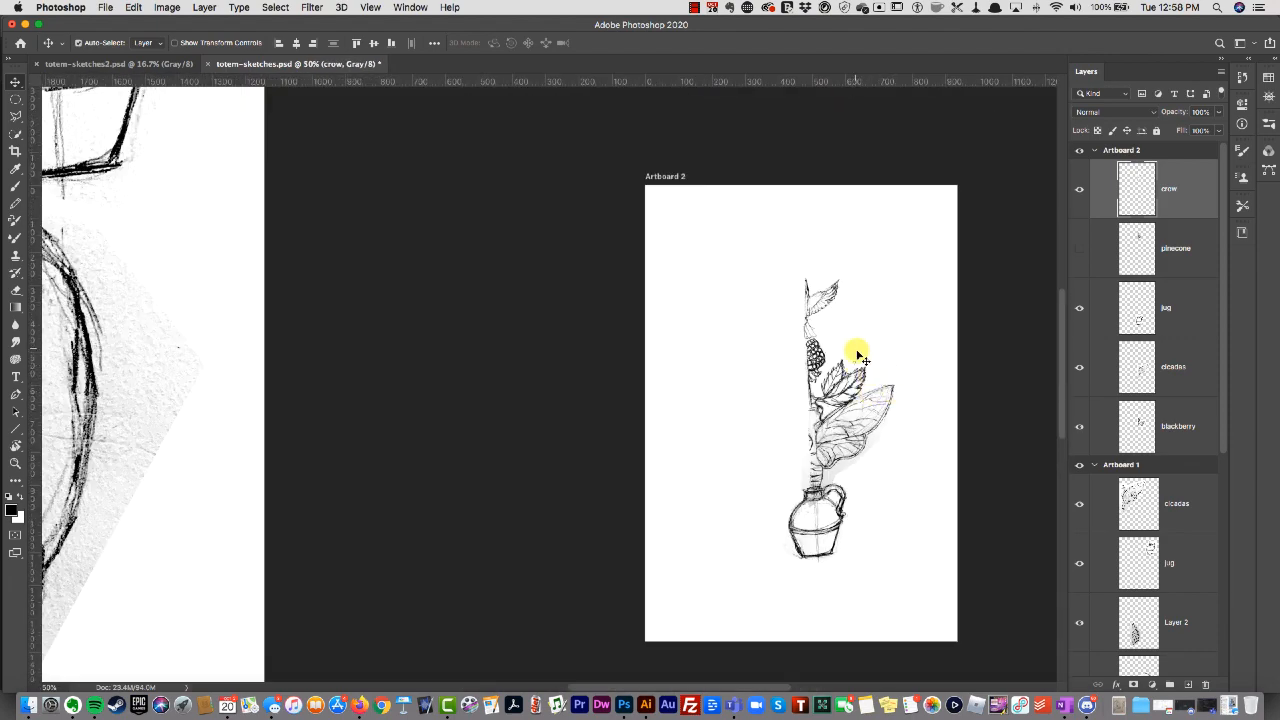
scroll(845, 352, left, 1)
click(1110, 119)
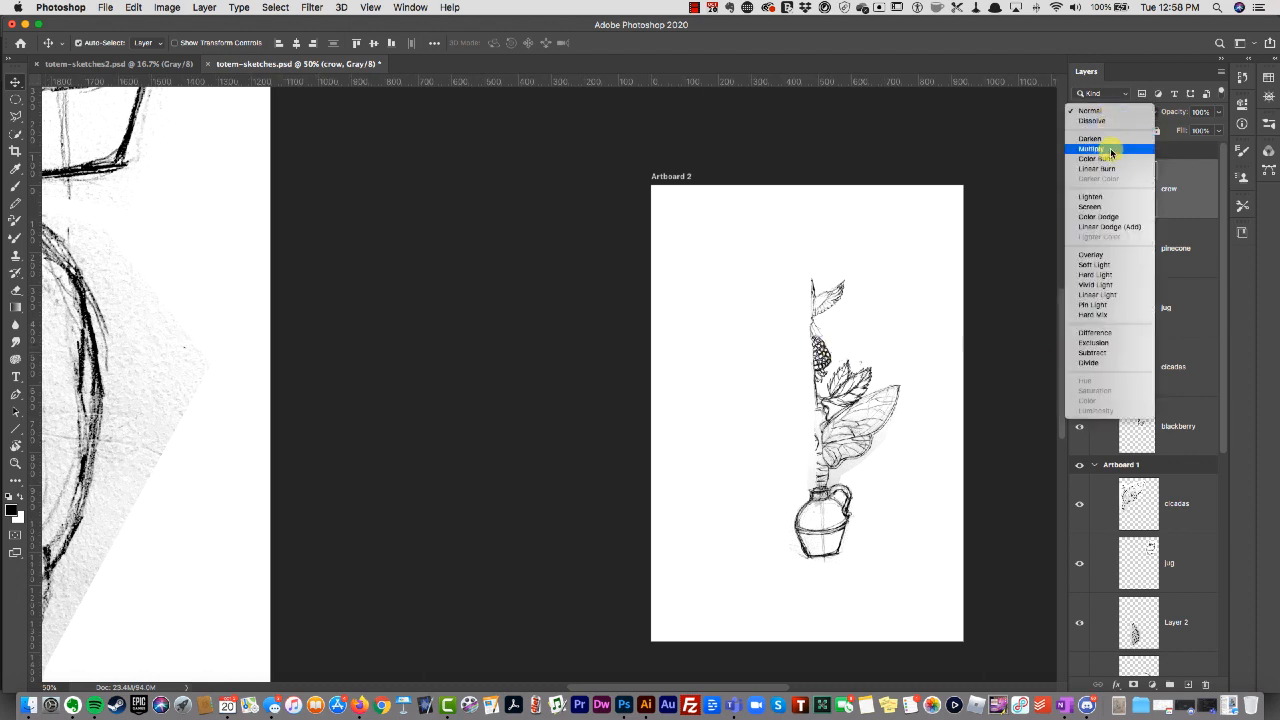
click(1108, 141)
mouse_move(835, 300)
mouse_down()
mouse_move(825, 290)
mouse_move(820, 318)
mouse_move(826, 266)
mouse_move(822, 310)
mouse_up()
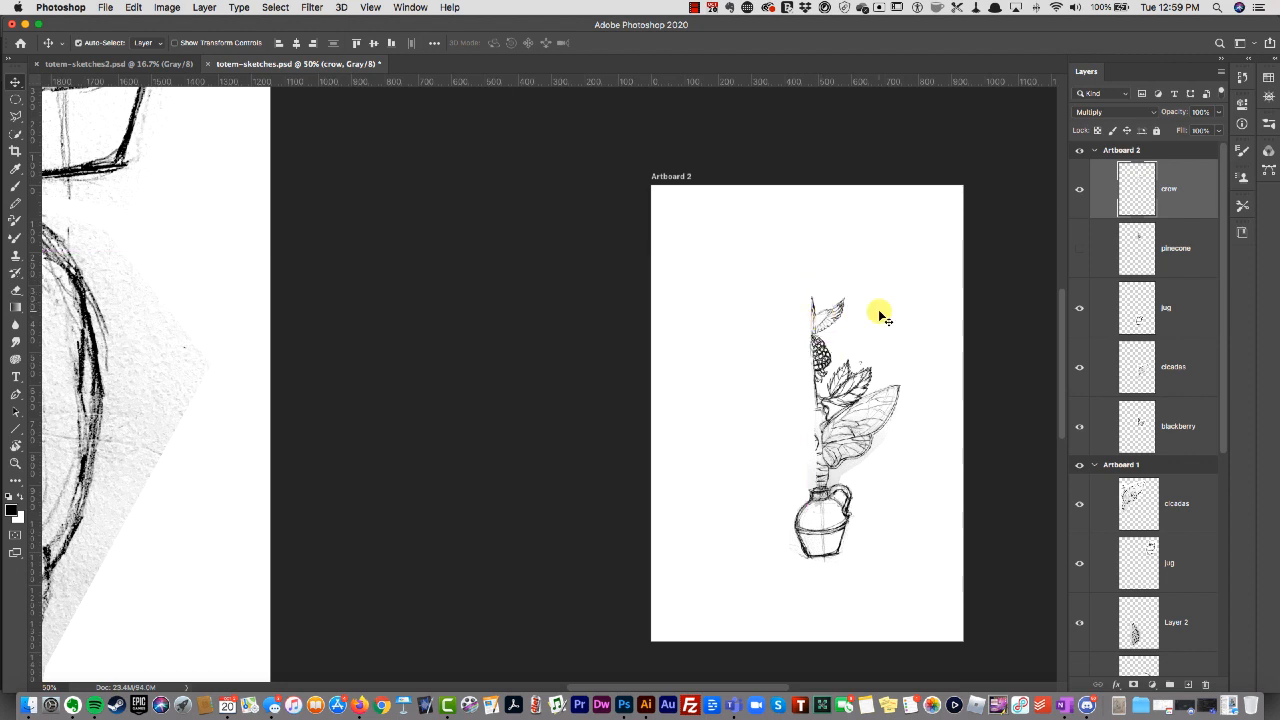
Show the pinecone layer again, then shrink it and place it at the totem's top, directly above the crow
click(1145, 258)
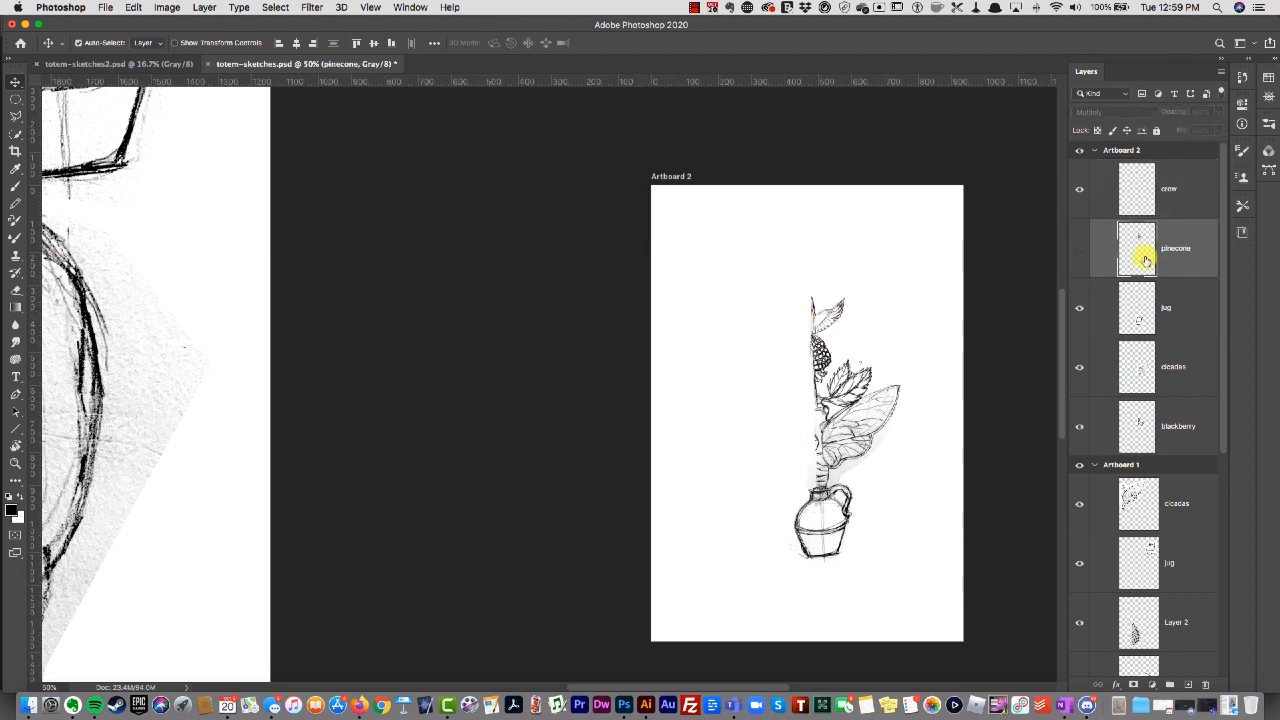
click(1079, 248)
drag(823, 282, 820, 251)
key(super+r)
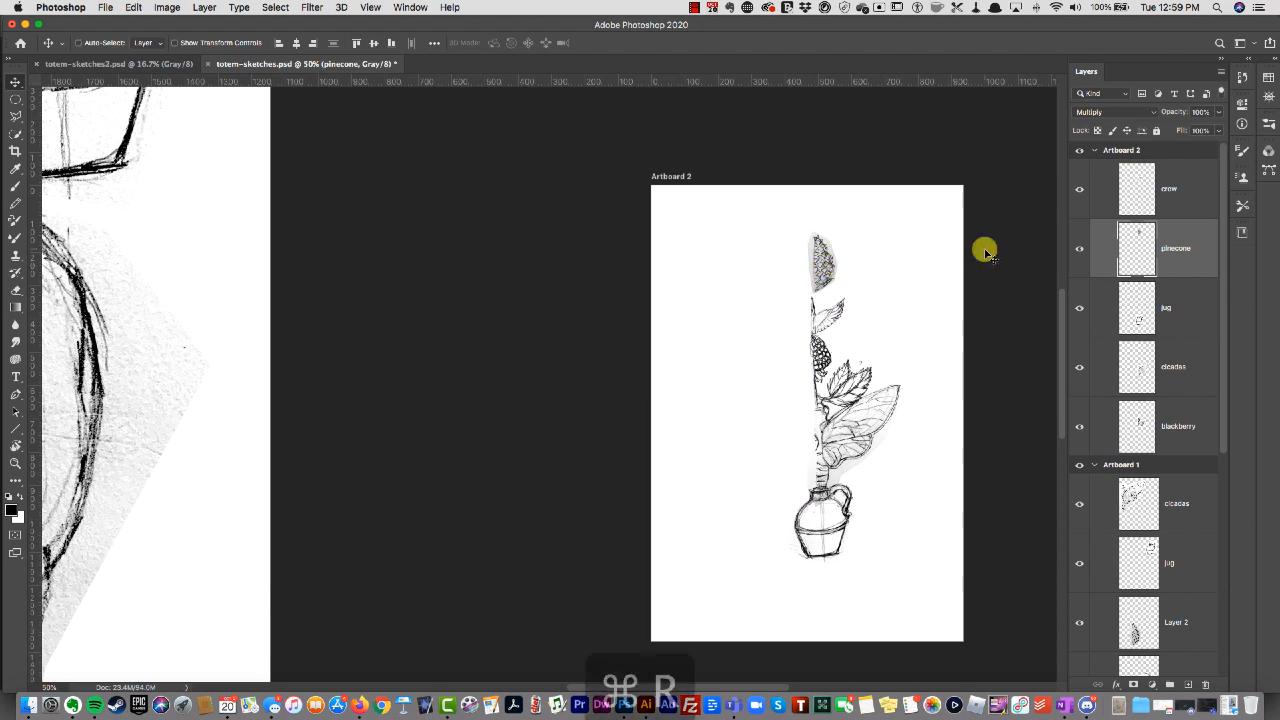
key(super+t)
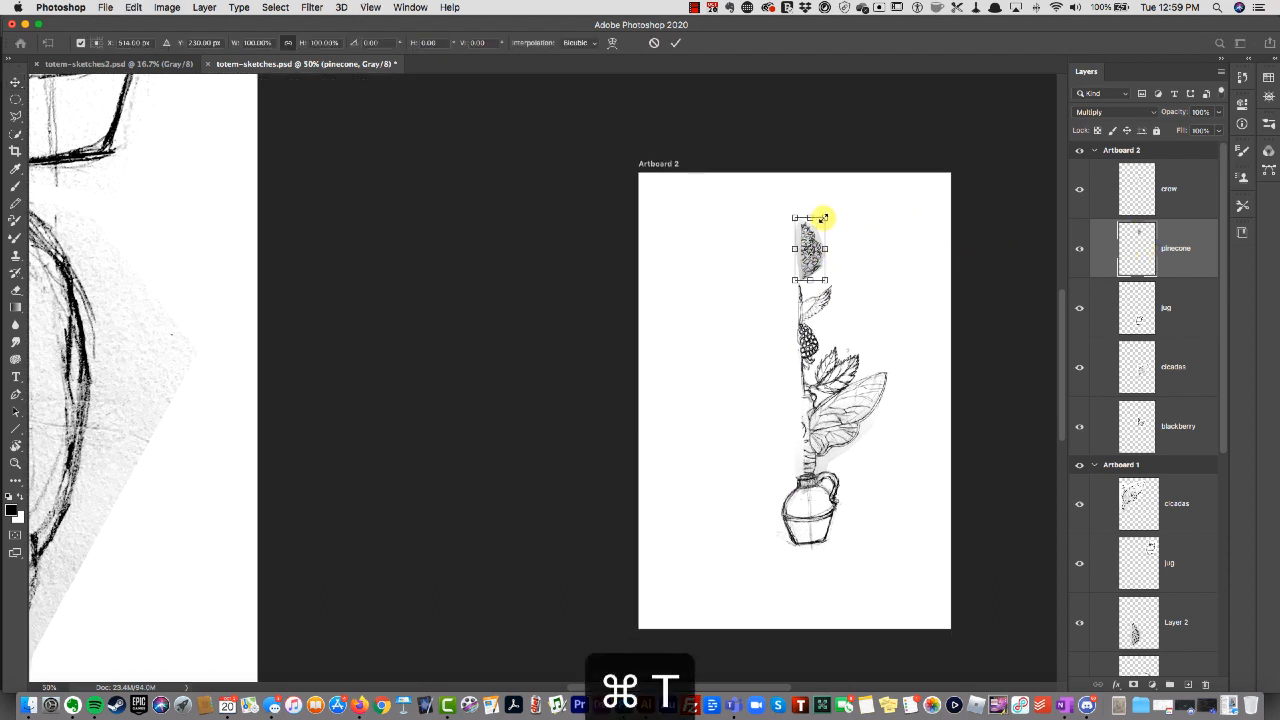
drag(824, 218, 800, 278)
key(Return)
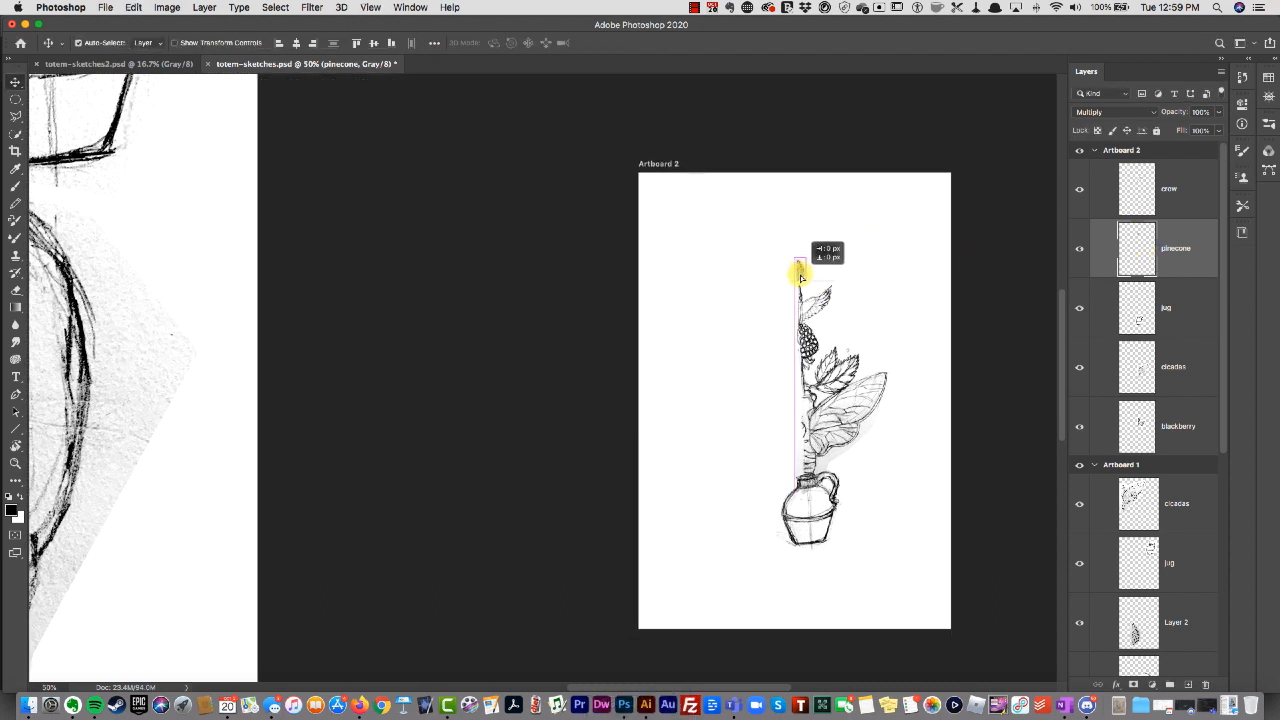
Collapse the Artboard 2 and Artboard 1 groups in the layer list
click(903, 237)
scroll(903, 237, right, 10)
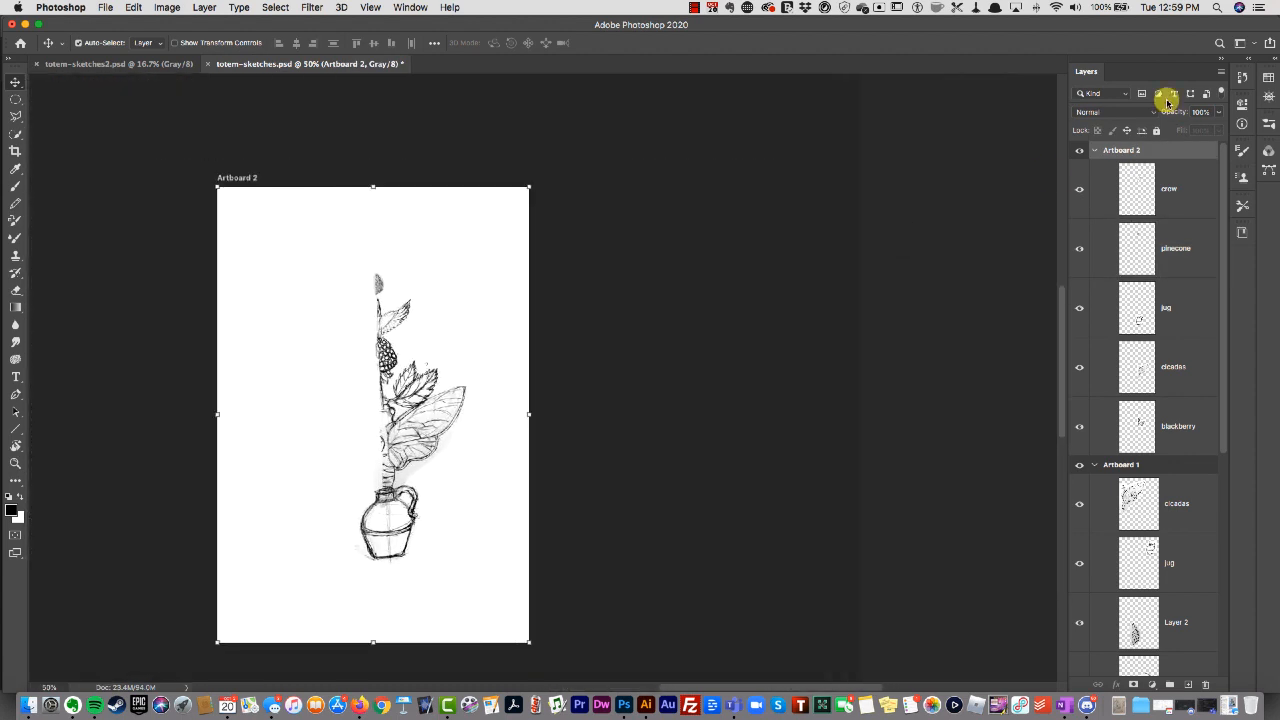
click(1094, 150)
click(1094, 168)
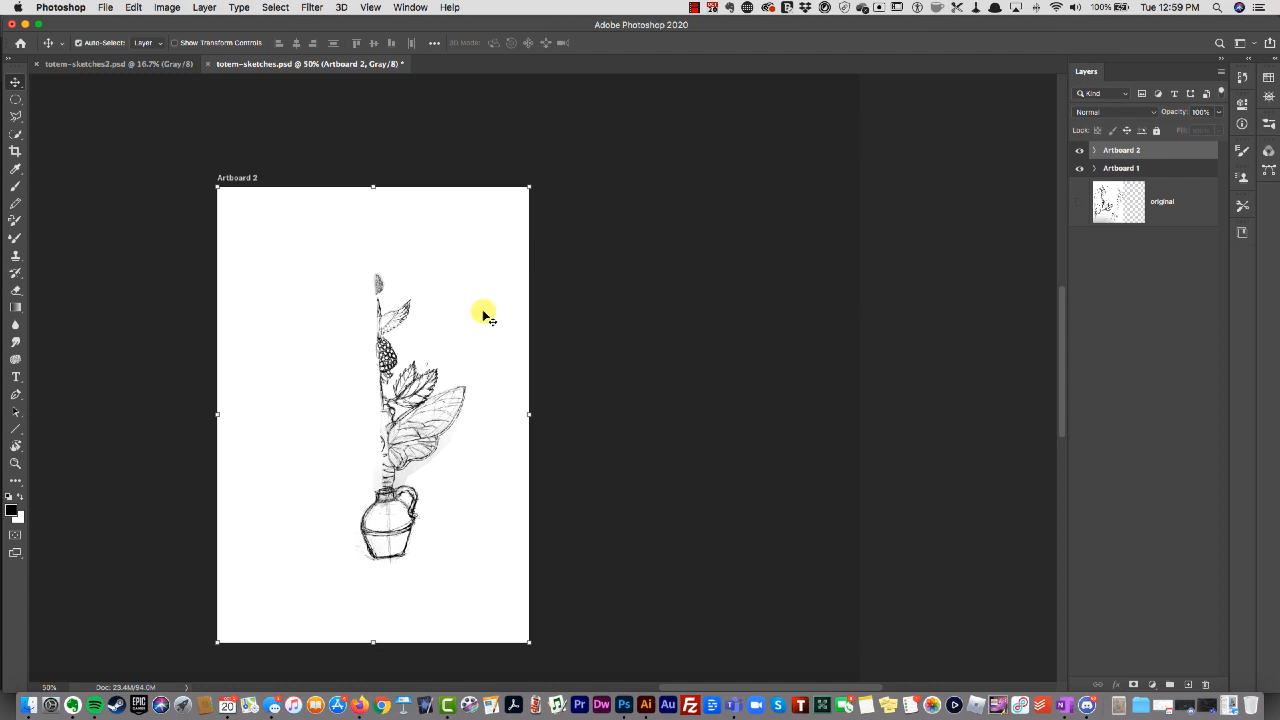
Select all five layers in Artboard 2, enlarge them together to nearly fill the artboard's height, and shift the totem to the right
click(1094, 150)
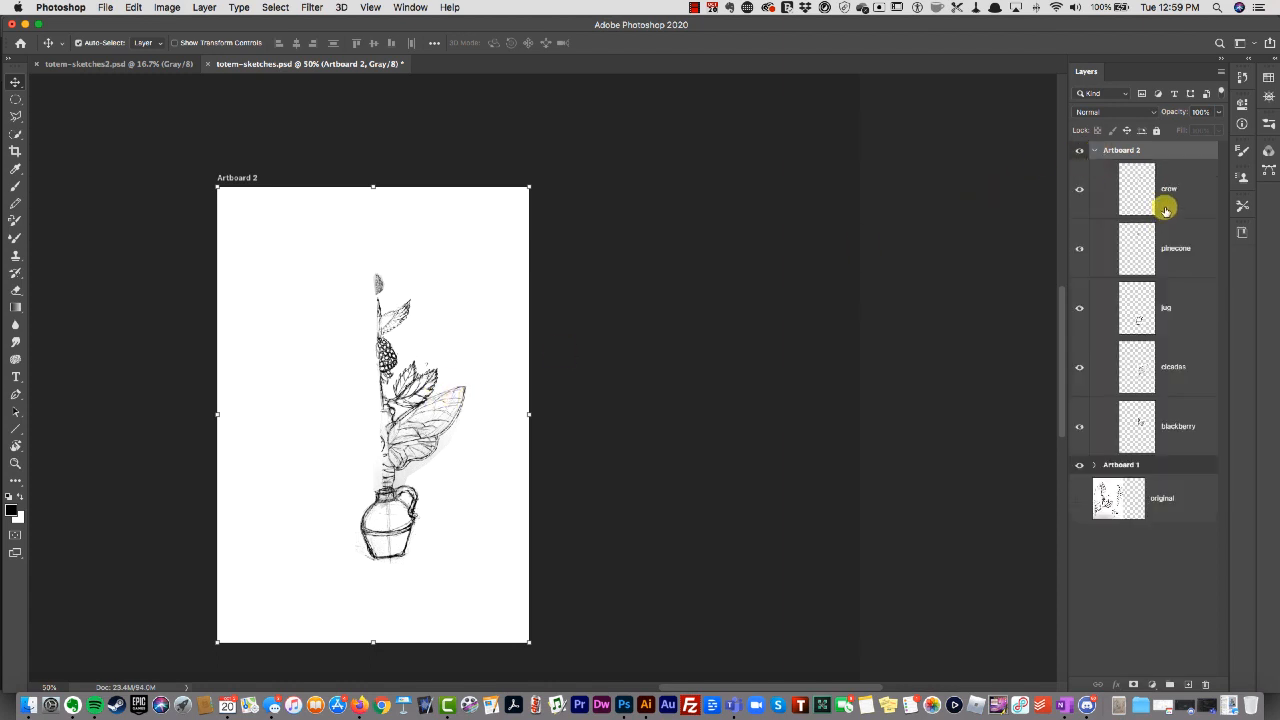
click(1165, 207)
shift+click(1094, 425)
key(super+t)
drag(350, 267, 323, 200)
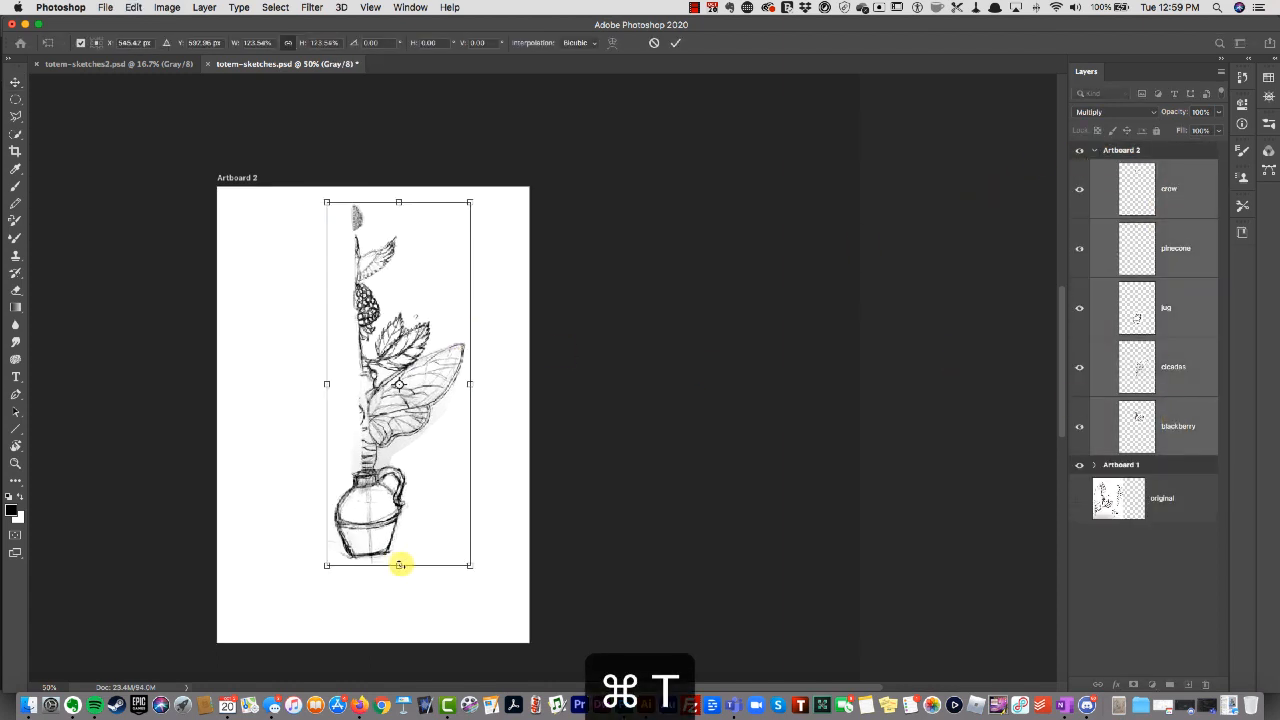
drag(323, 565, 302, 628)
drag(406, 455, 457, 449)
key(Return)
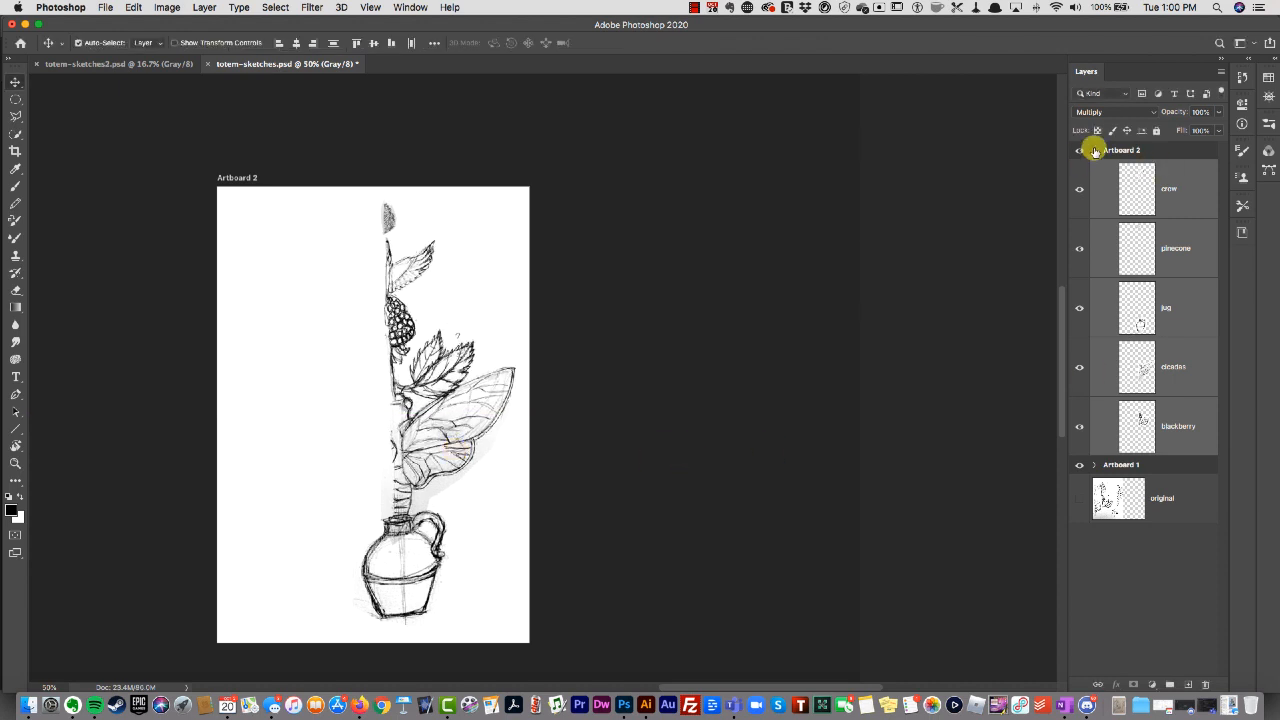
Collapse Artboard 2 and rename it as Thumbnail 1
click(1095, 150)
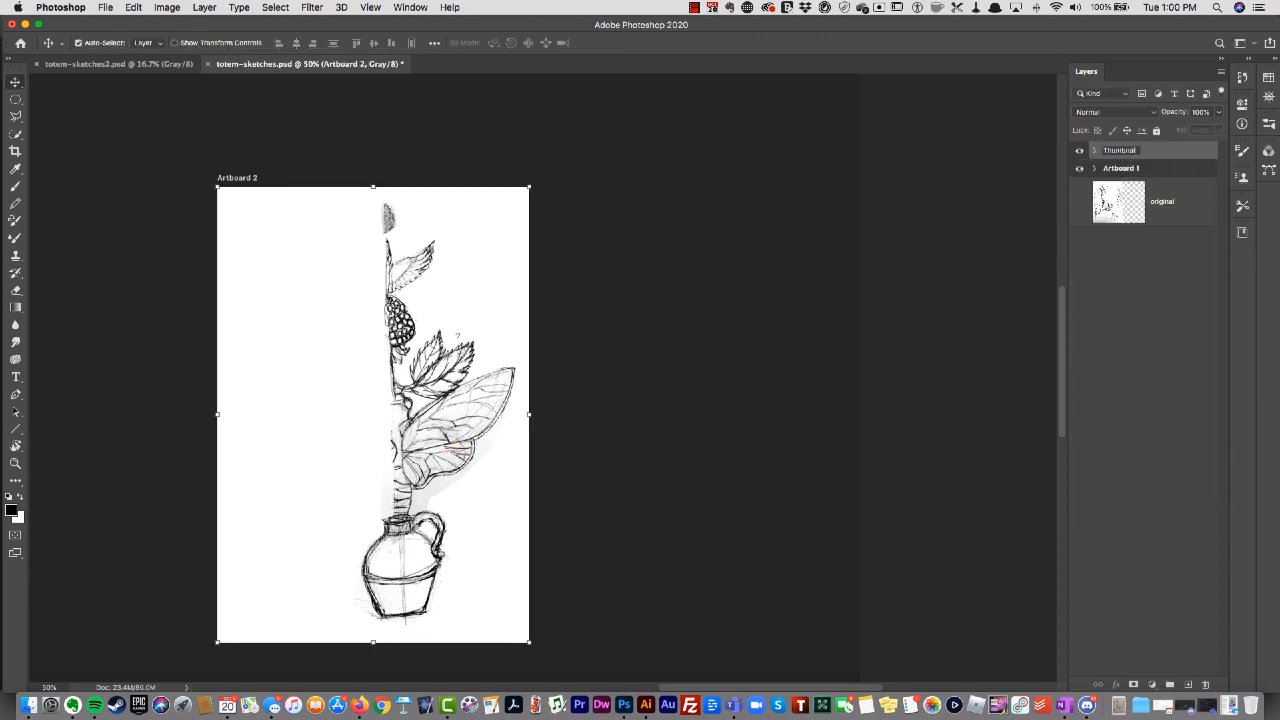
text(1)
key(Return)
Duplicate the Thumbnail 1 artboard within totem-sketches.psd and rename the left one of the pair as Sketch 1
right_click(1127, 150)
click(1148, 186)
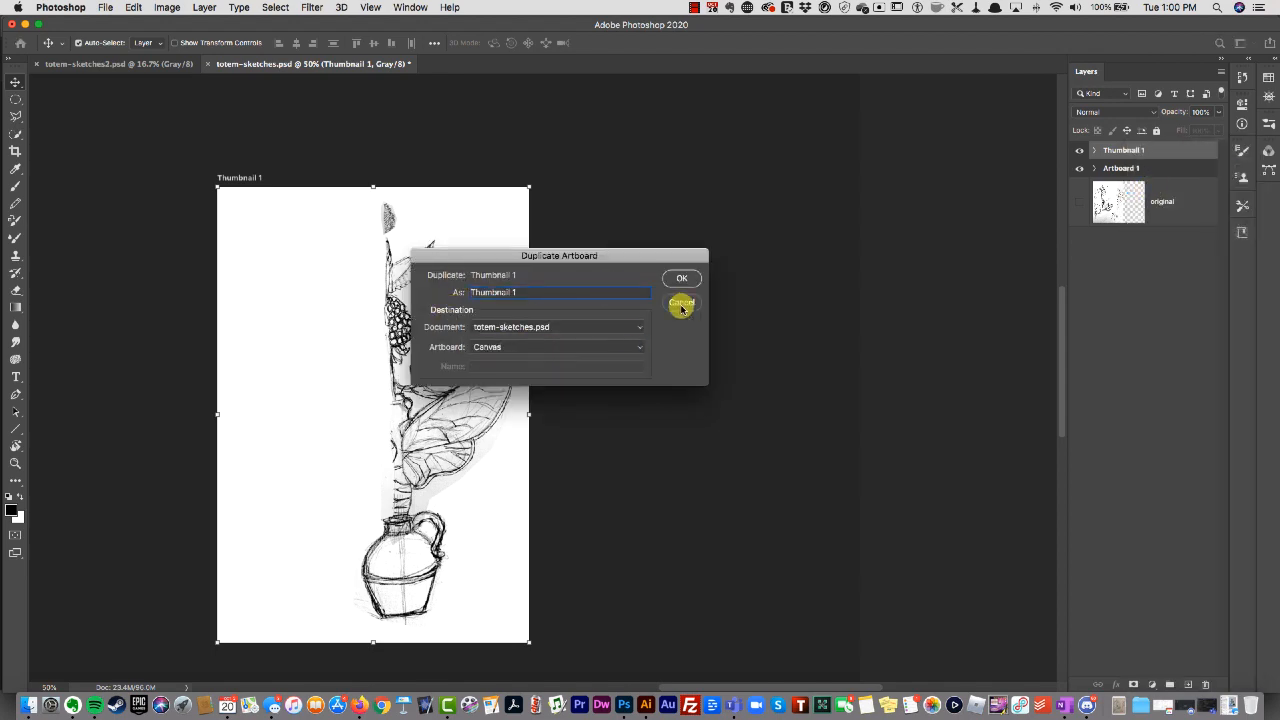
click(681, 278)
scroll(597, 314, left, 6)
double_click(1125, 168)
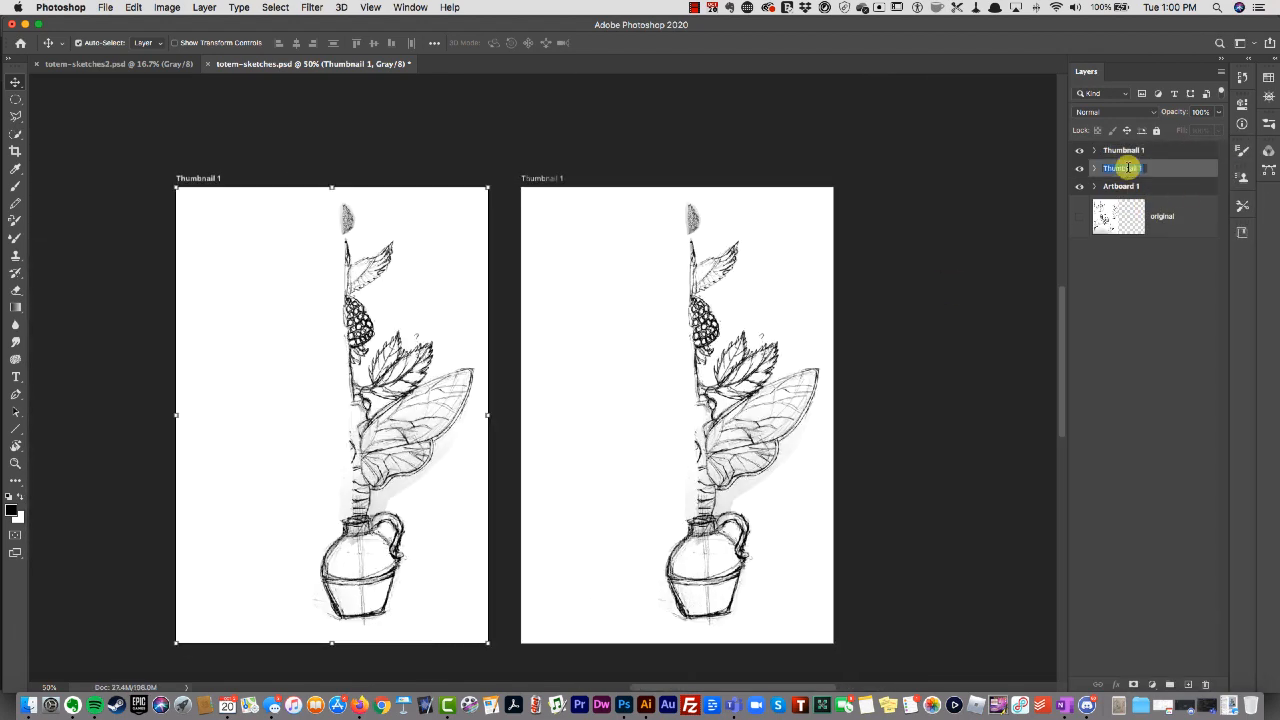
key(Return)
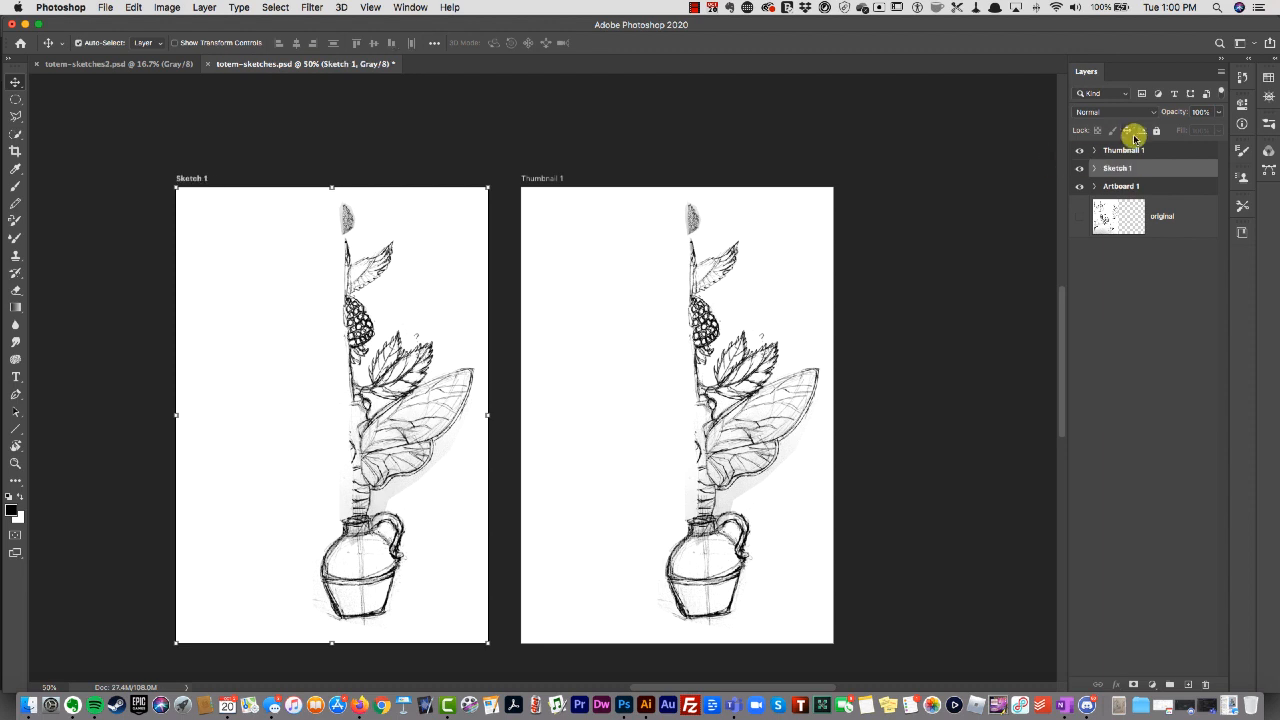
Rename the Sketch 1 artboard back to Thumbnail 1 and the right-hand artboard as Thumbnail 2
double_click(1136, 150)
double_click(1122, 167)
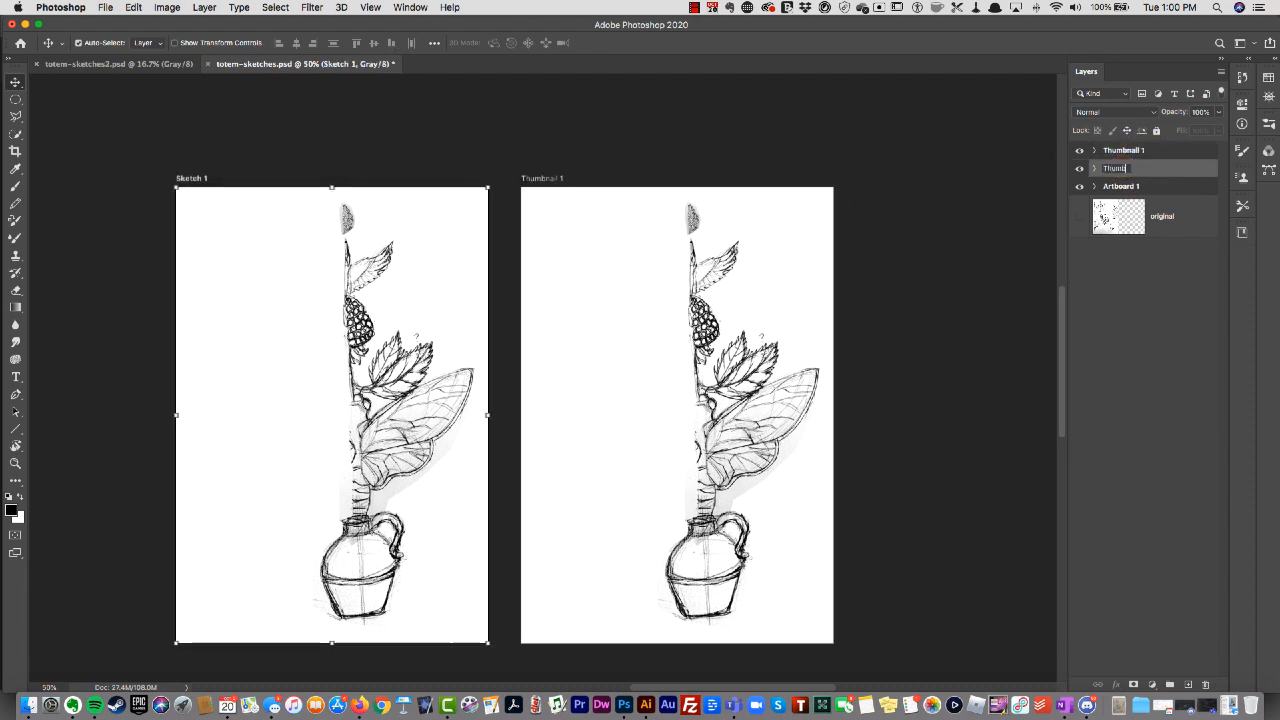
text(Thumbnail 1)
double_click(1138, 150)
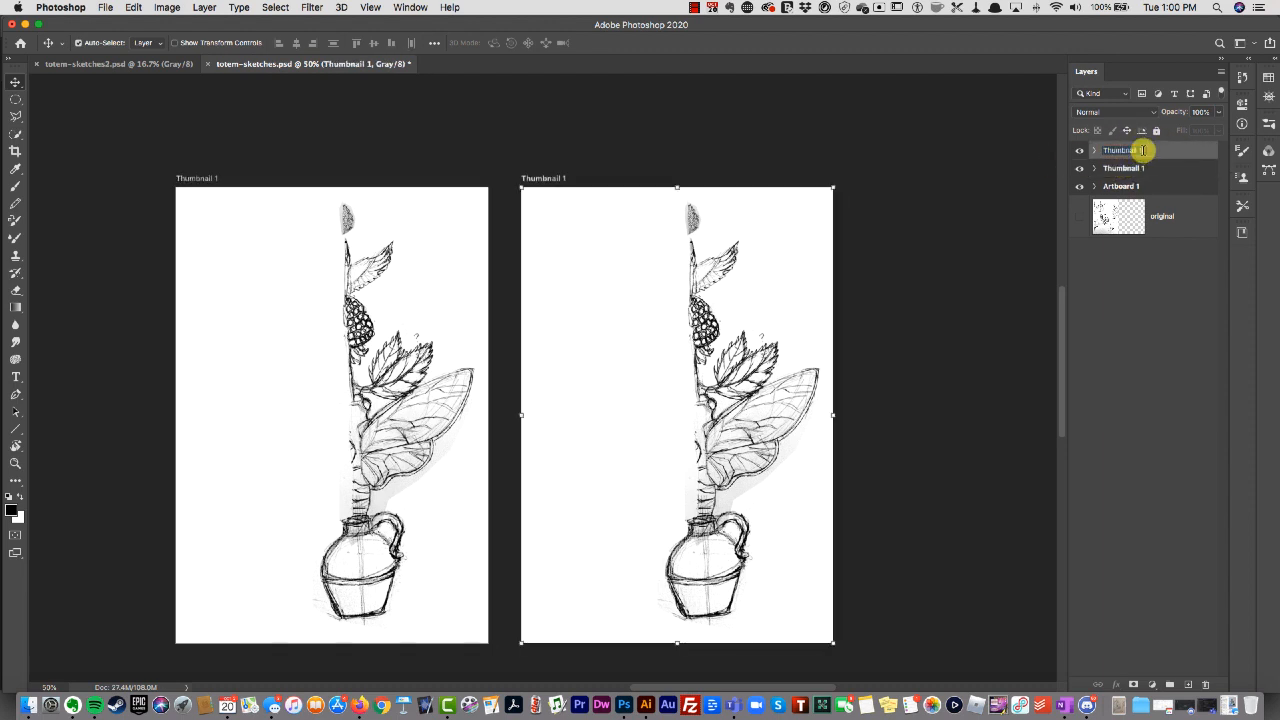
Expand Artboard 1 and rename its Layer 1 as skull
click(1095, 168)
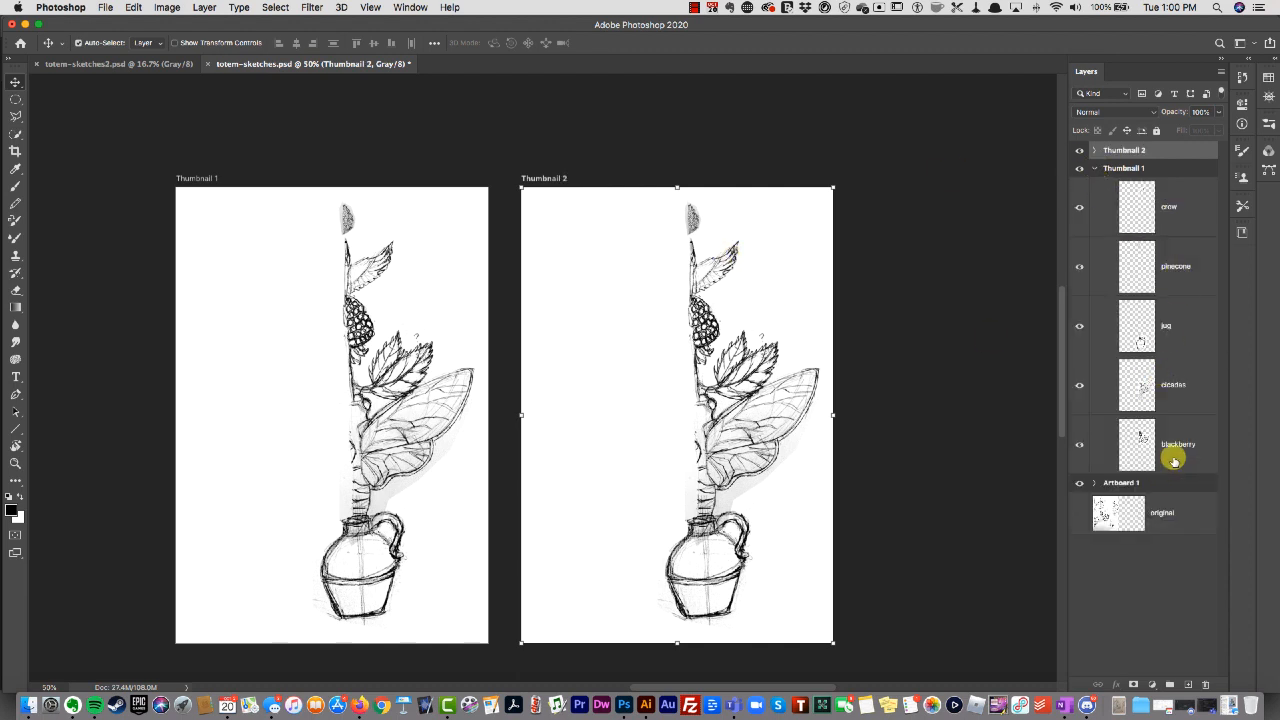
click(1095, 484)
scroll(1134, 500, down, 5)
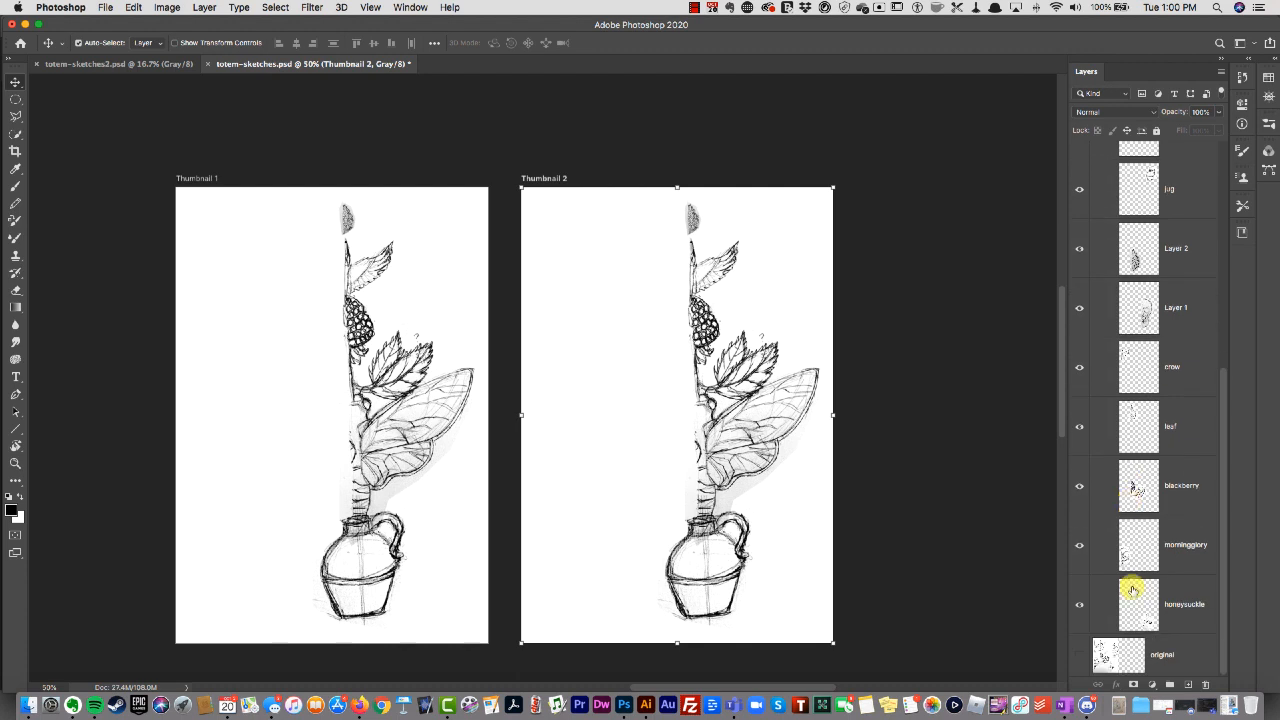
scroll(1122, 620, up, 1)
scroll(1123, 643, down, 1)
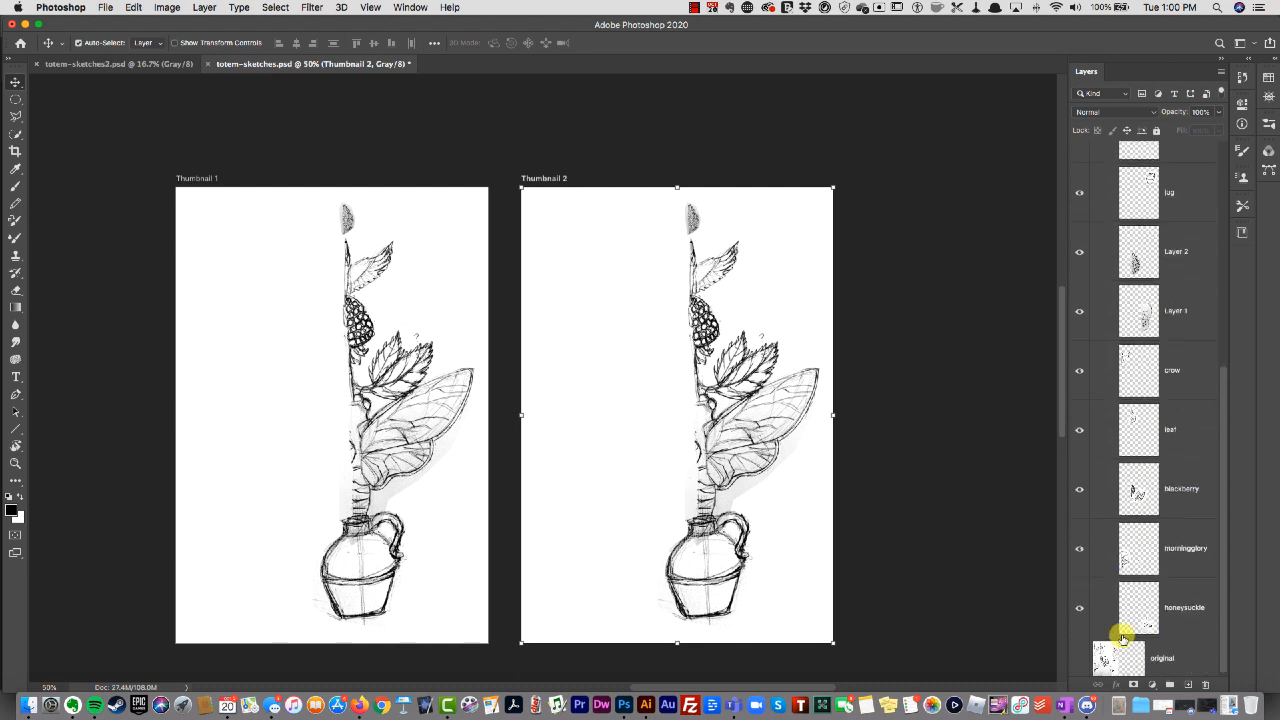
click(1175, 314)
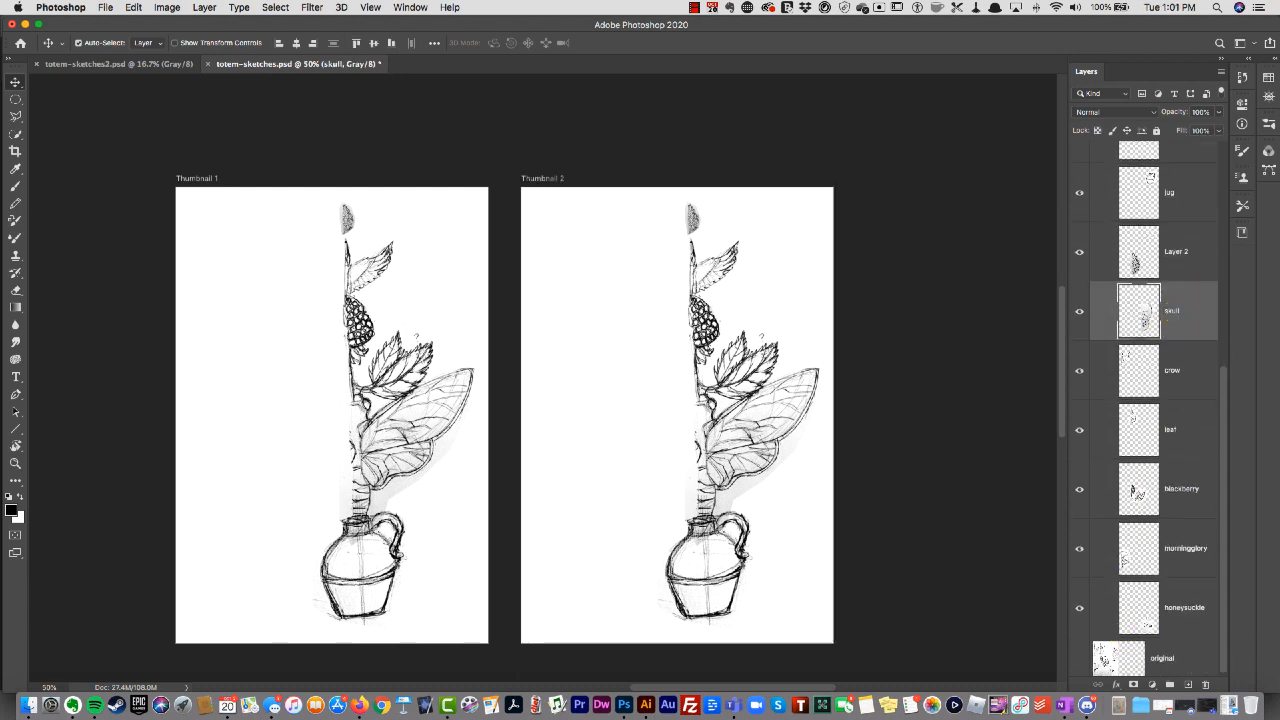
Hide the Thumbnail 1 artboard and copy the skull layer from Artboard 1 into Thumbnail 2 above the crow
key(super+c)
scroll(1133, 250, up, 5)
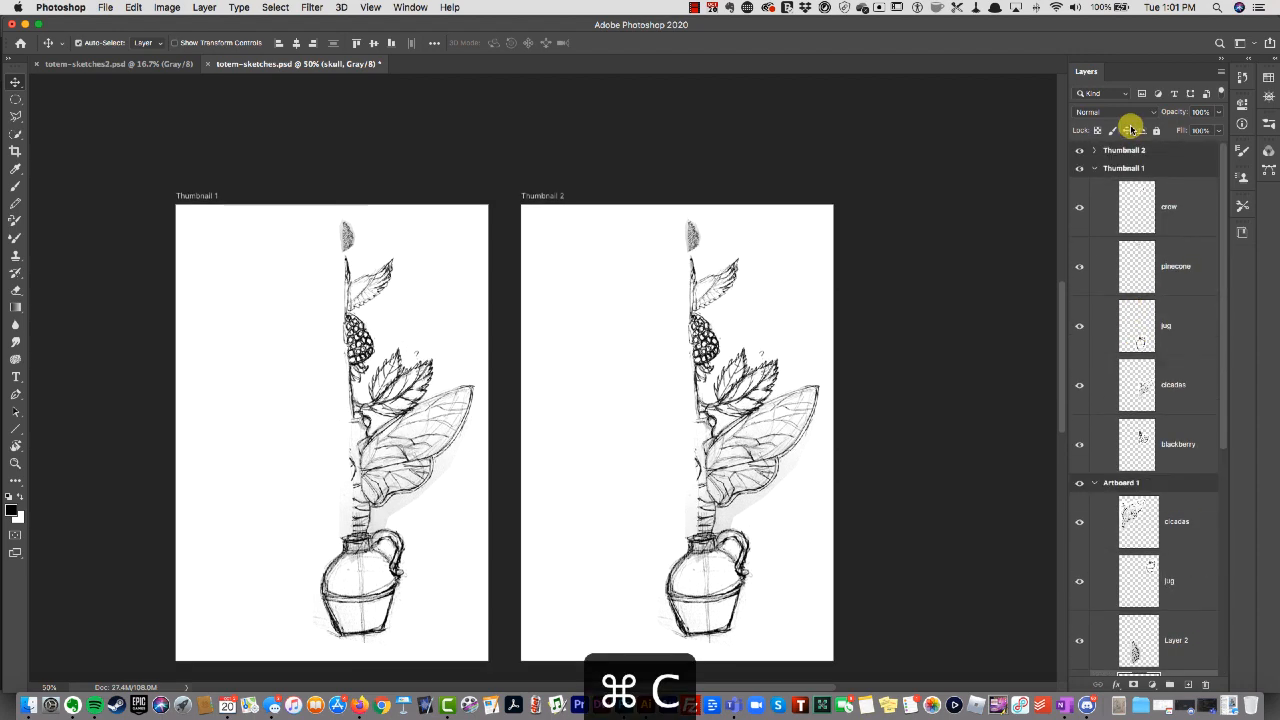
click(1079, 168)
click(1095, 169)
click(1137, 150)
click(1094, 150)
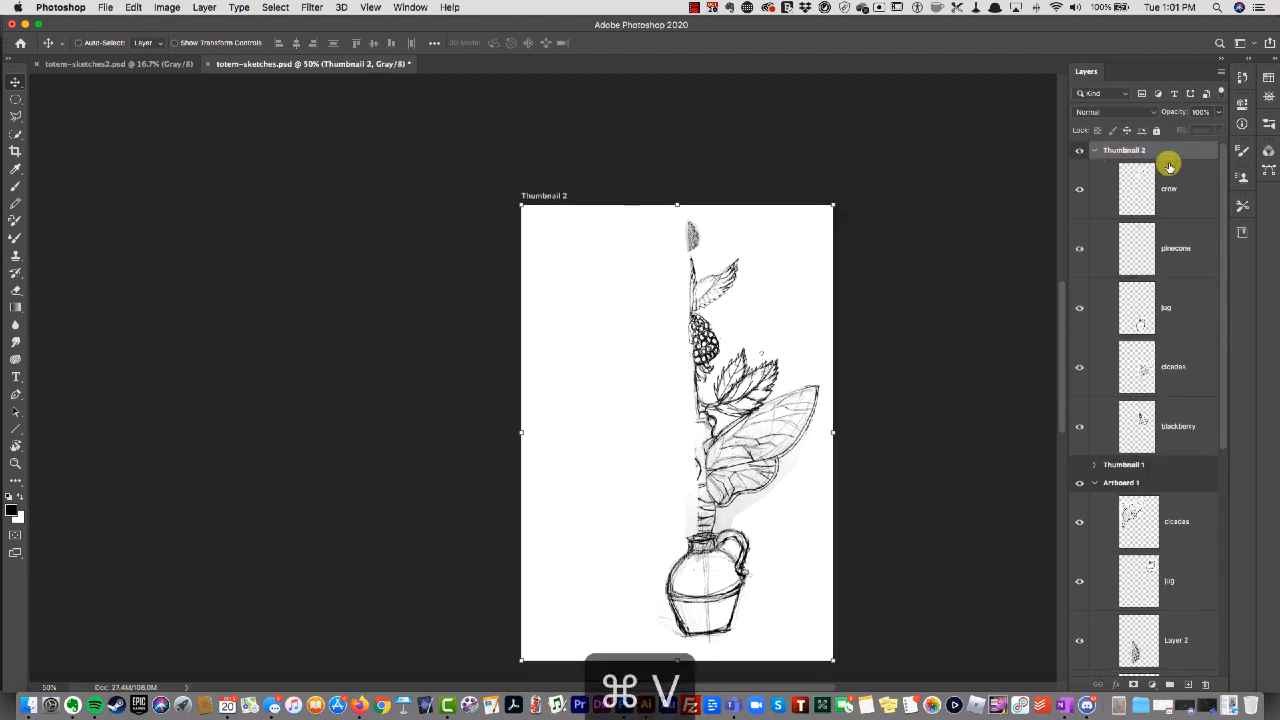
key(super+v)
Shrink the pasted skull and place it at the totem's base, and hide the jug and cicadas layers in Thumbnail 2
key(super+t)
scroll(790, 272, up, 5)
drag(880, 245, 638, 478)
scroll(438, 360, down, 5)
drag(472, 279, 731, 489)
key(Return)
click(1079, 367)
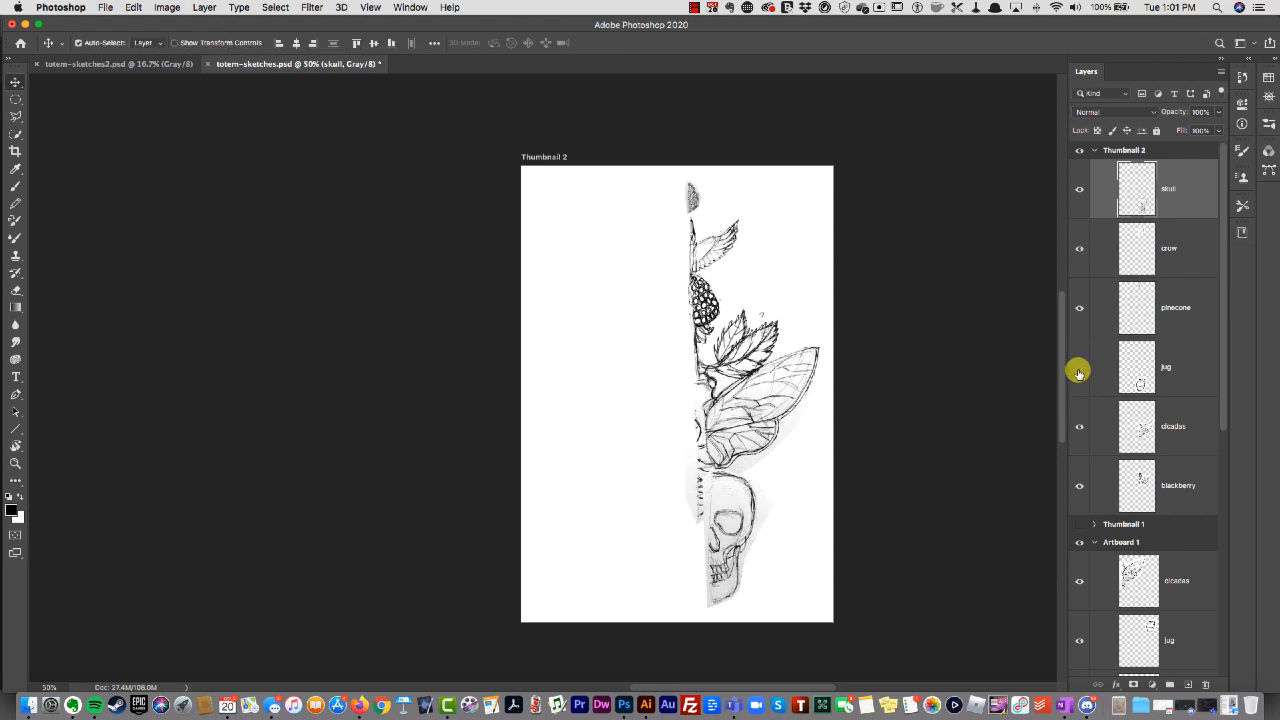
click(1078, 442)
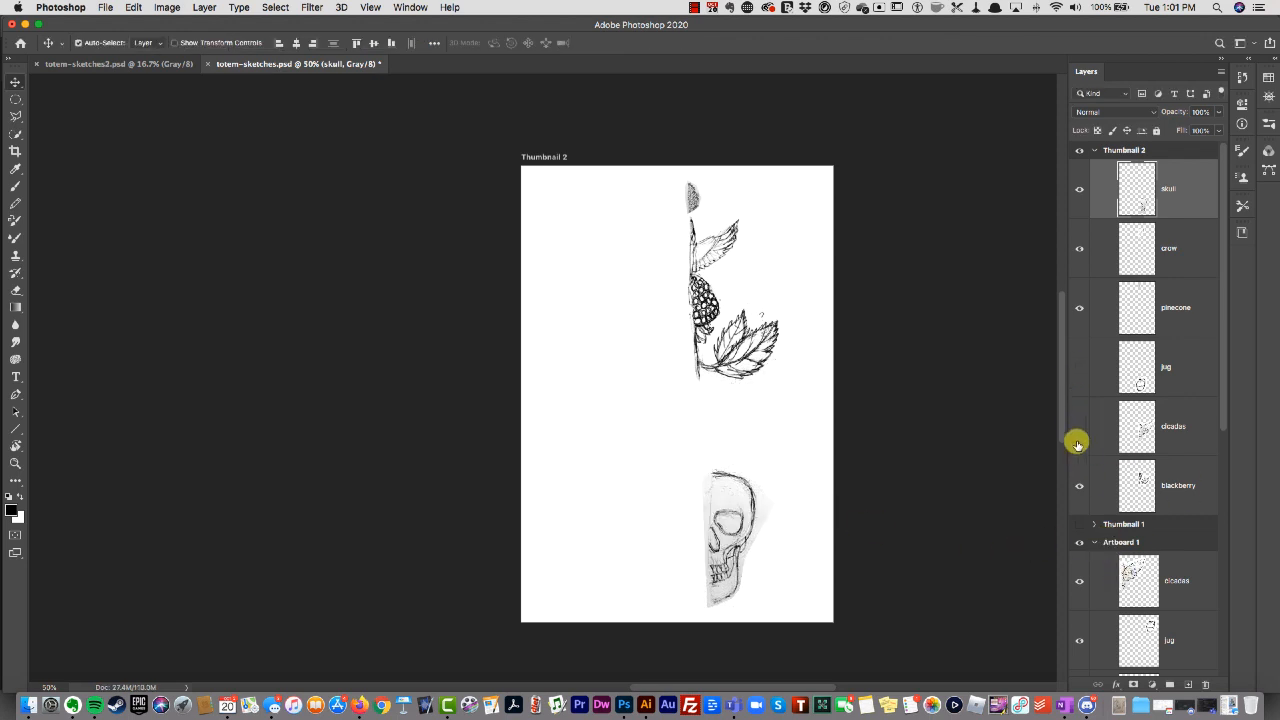
Rename Layer 2 in Artboard 1 as pinecone
scroll(1167, 488, down, 5)
click(1177, 464)
text(pine)
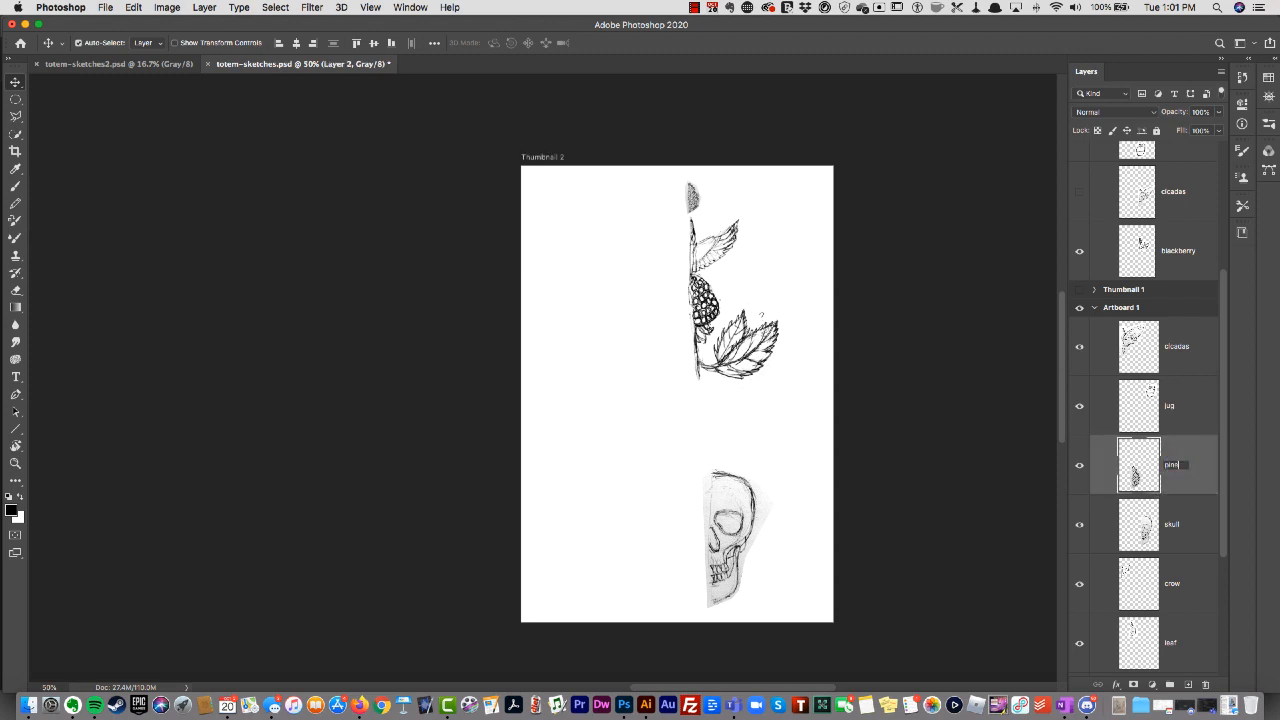
text(cone)
key(Return)
Copy the morningglory layer from Artboard 1 and paste it at the top of Thumbnail 2's layers
scroll(1160, 462, down, 5)
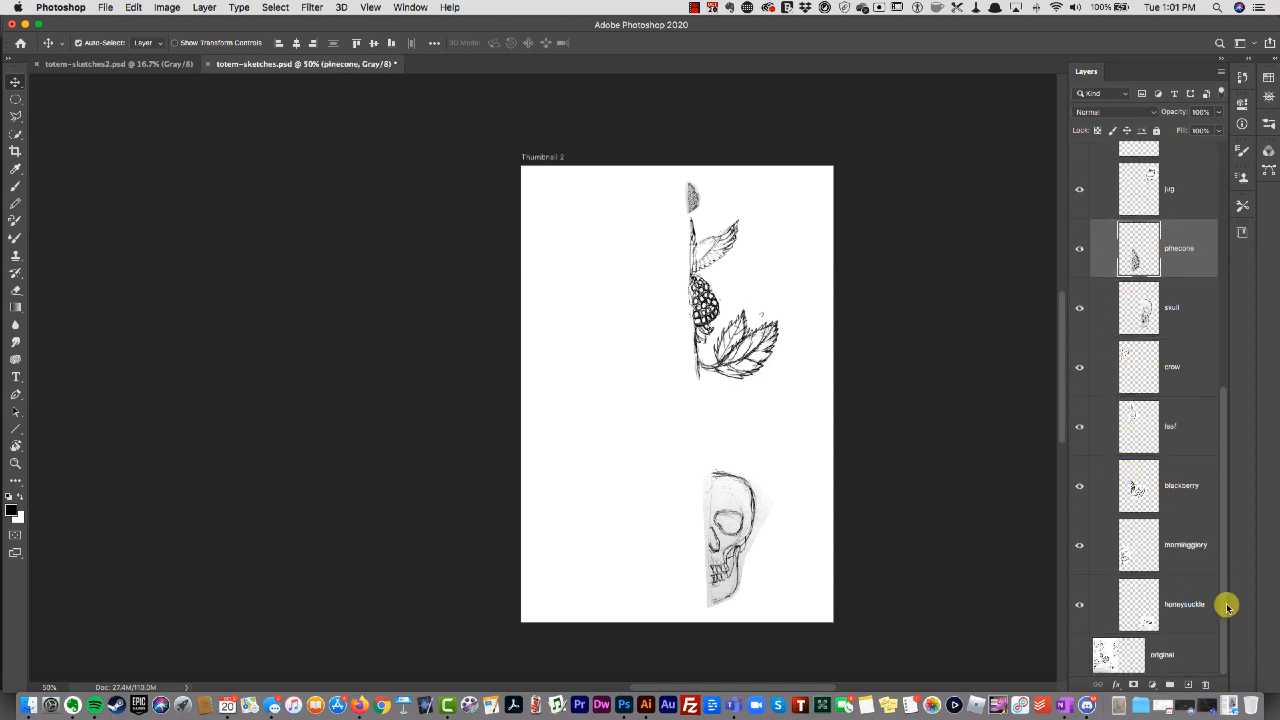
click(1138, 562)
key(super+c)
scroll(1138, 562, up, 10)
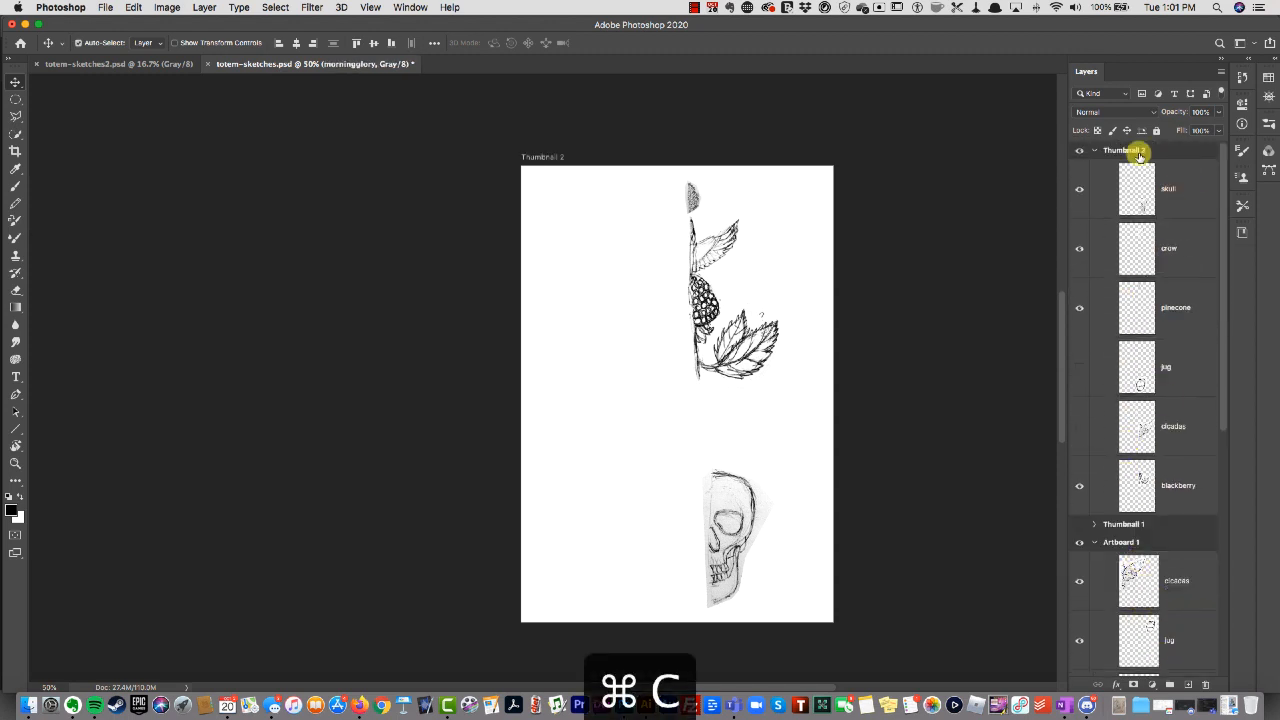
click(1139, 151)
key(super+v)
Scale the pasted morning glory to about 16% and place it directly above the skull
key(super+t)
drag(825, 94, 603, 497)
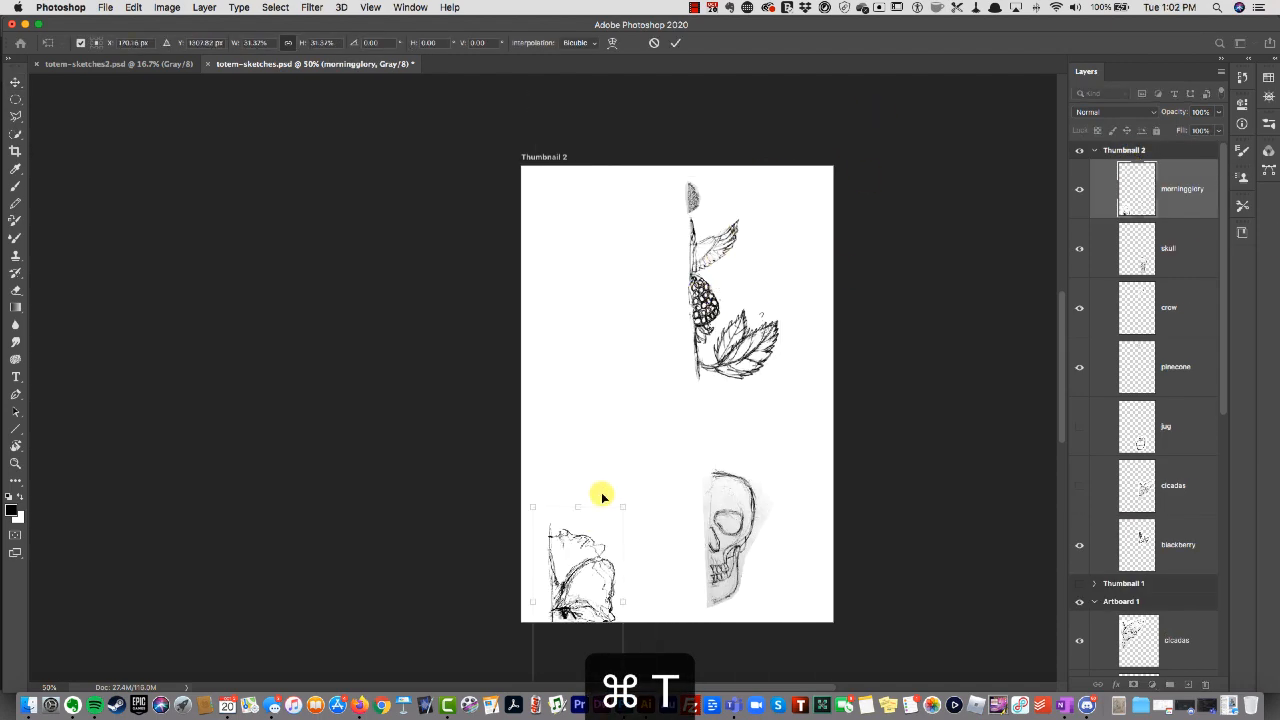
drag(580, 592, 729, 396)
drag(771, 309, 723, 459)
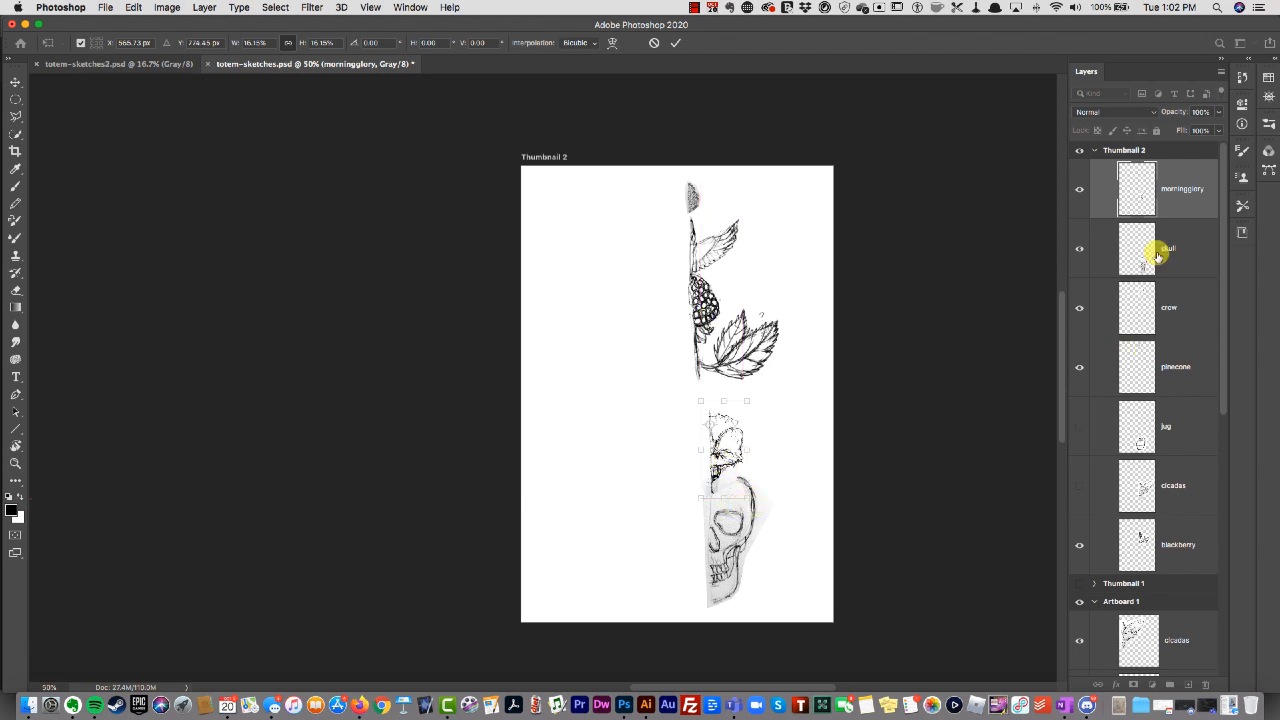
key(Return)
Scale the blackberry in Thumbnail 2 to about 58% and place it directly above the morning glory
drag(728, 344, 742, 388)
key(super+t)
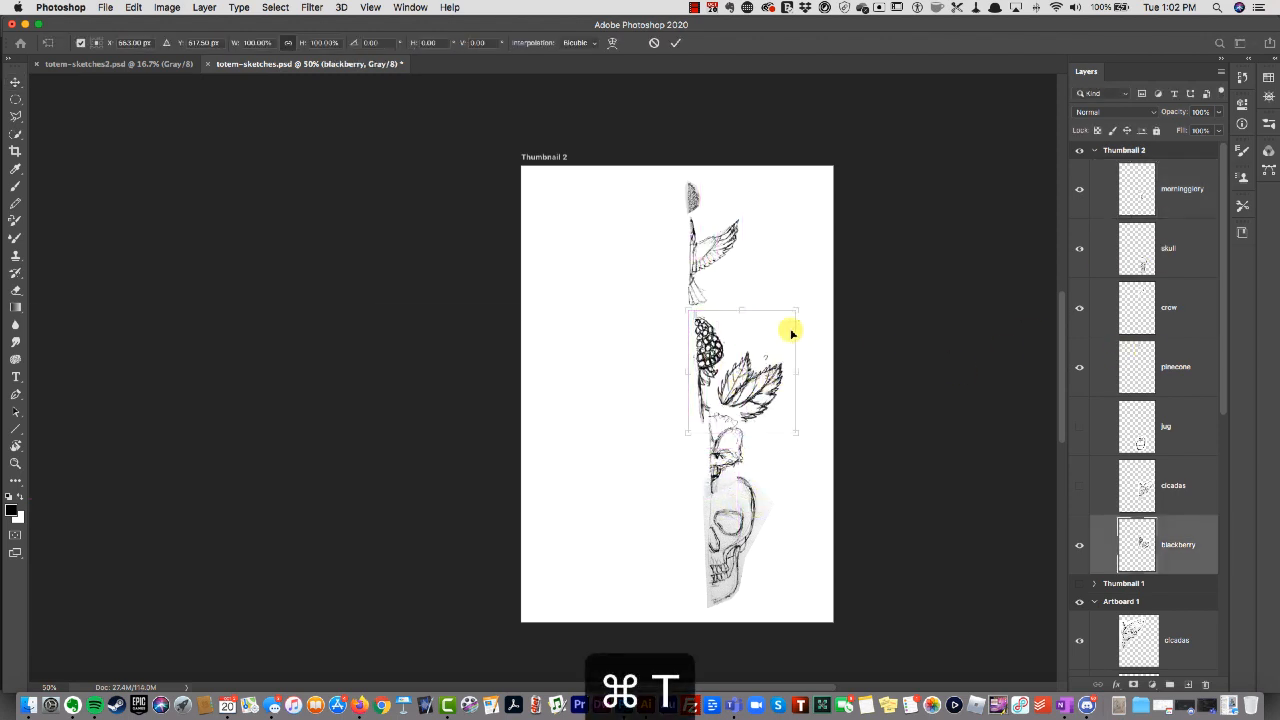
drag(796, 311, 715, 384)
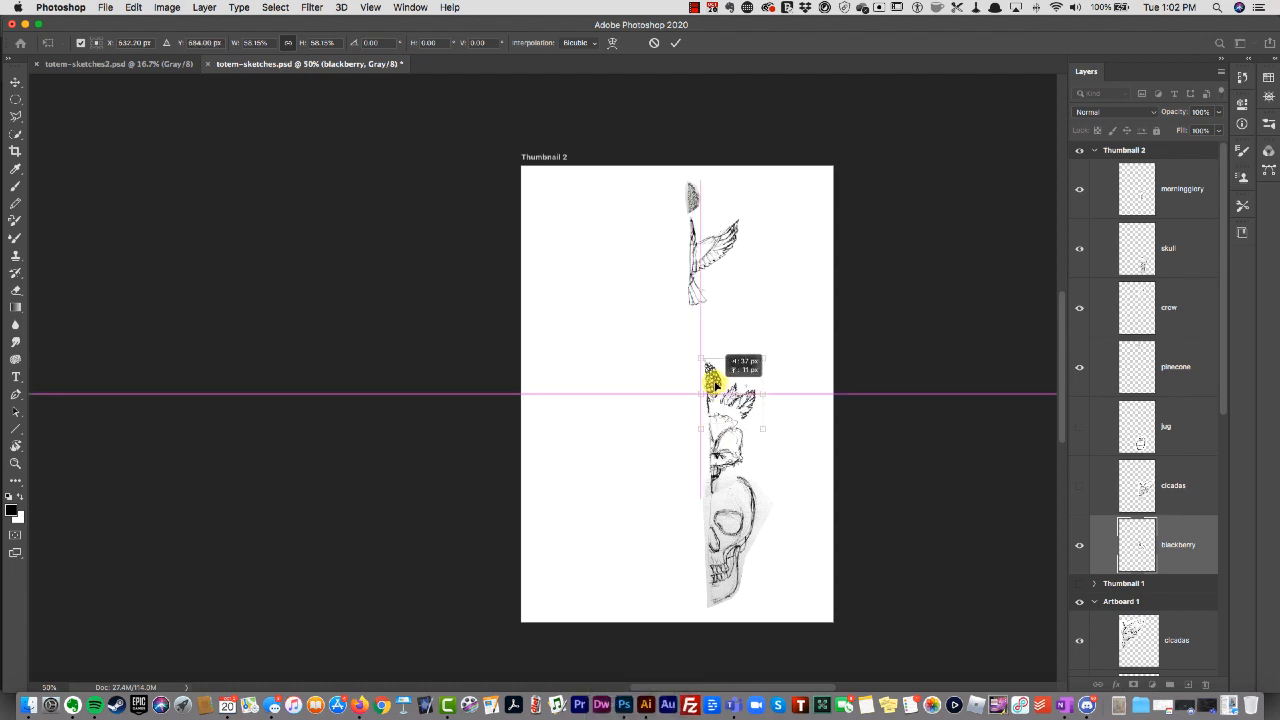
key(Return)
Move the blackberry layer to the top of Thumbnail 2's layers and shift its artwork down to overlap the morning glory
drag(1180, 545, 1090, 170)
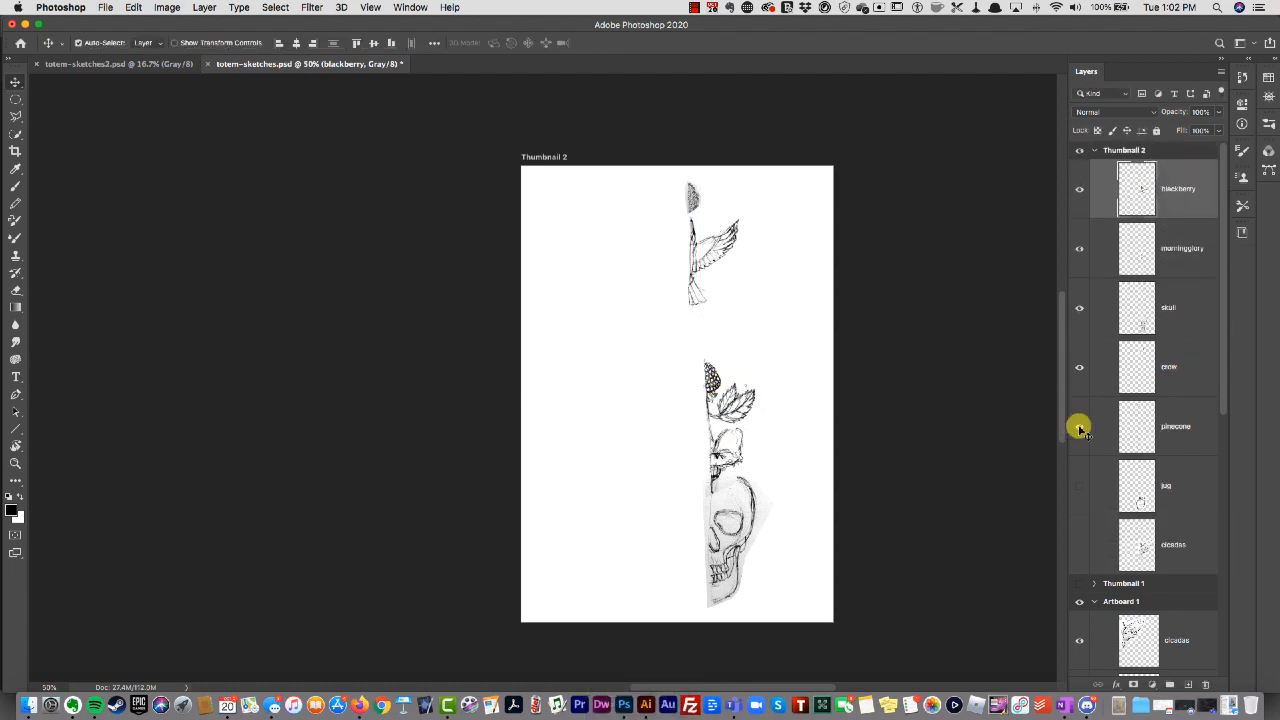
drag(720, 390, 726, 410)
click(781, 386)
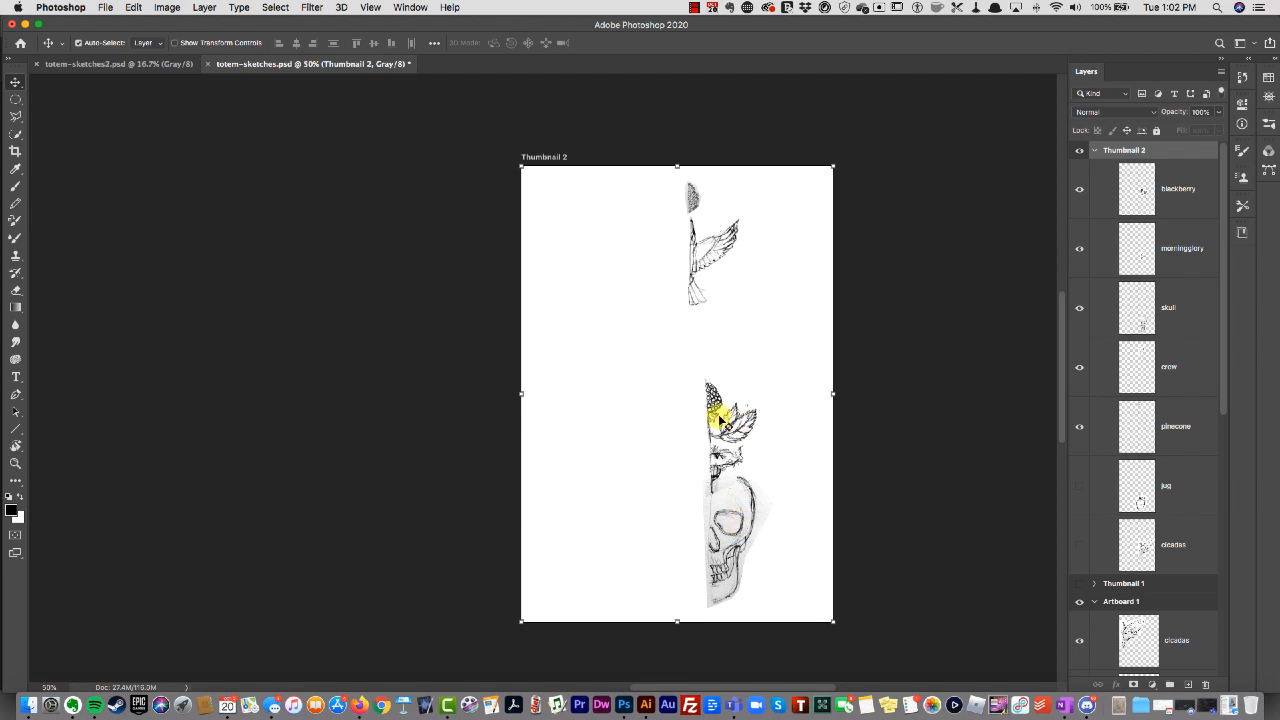
Copy the honeysuckle layer from Artboard 1 and paste it above the blackberry layer in Thumbnail 2
drag(1150, 462, 1146, 458)
click(1150, 606)
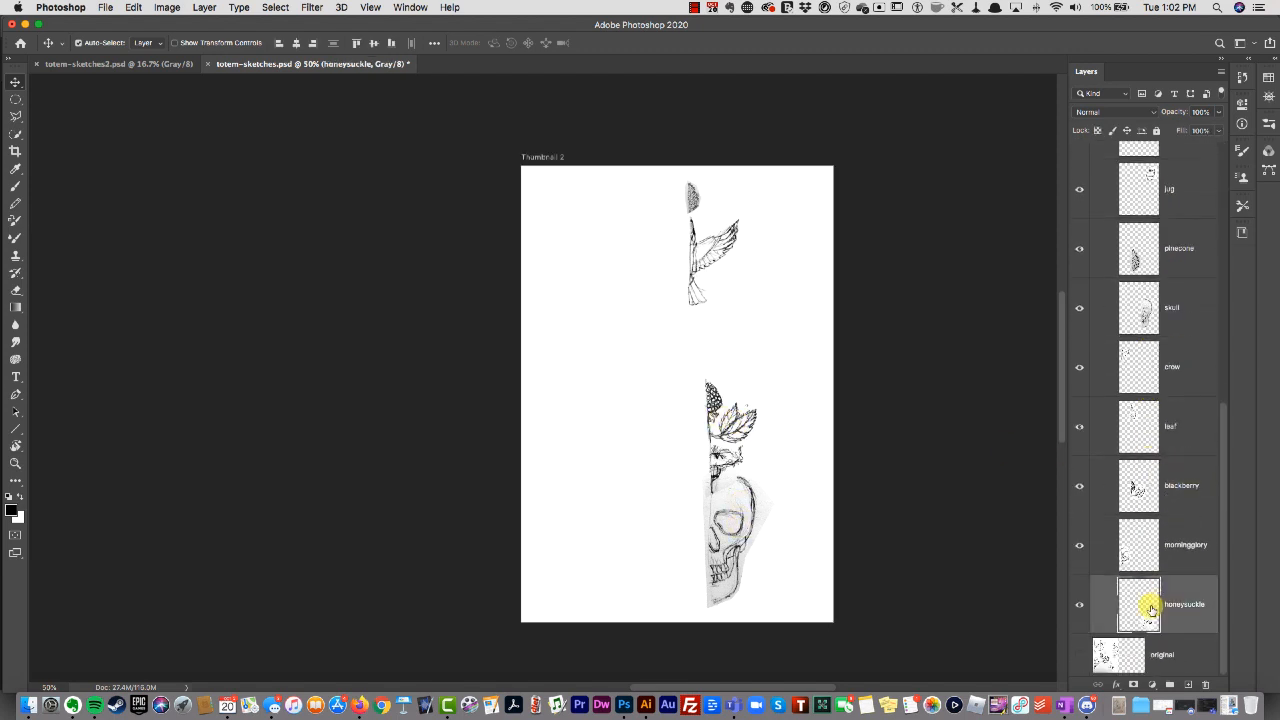
key(super+c)
scroll(1150, 606, up, 10)
click(1158, 153)
key(super+v)
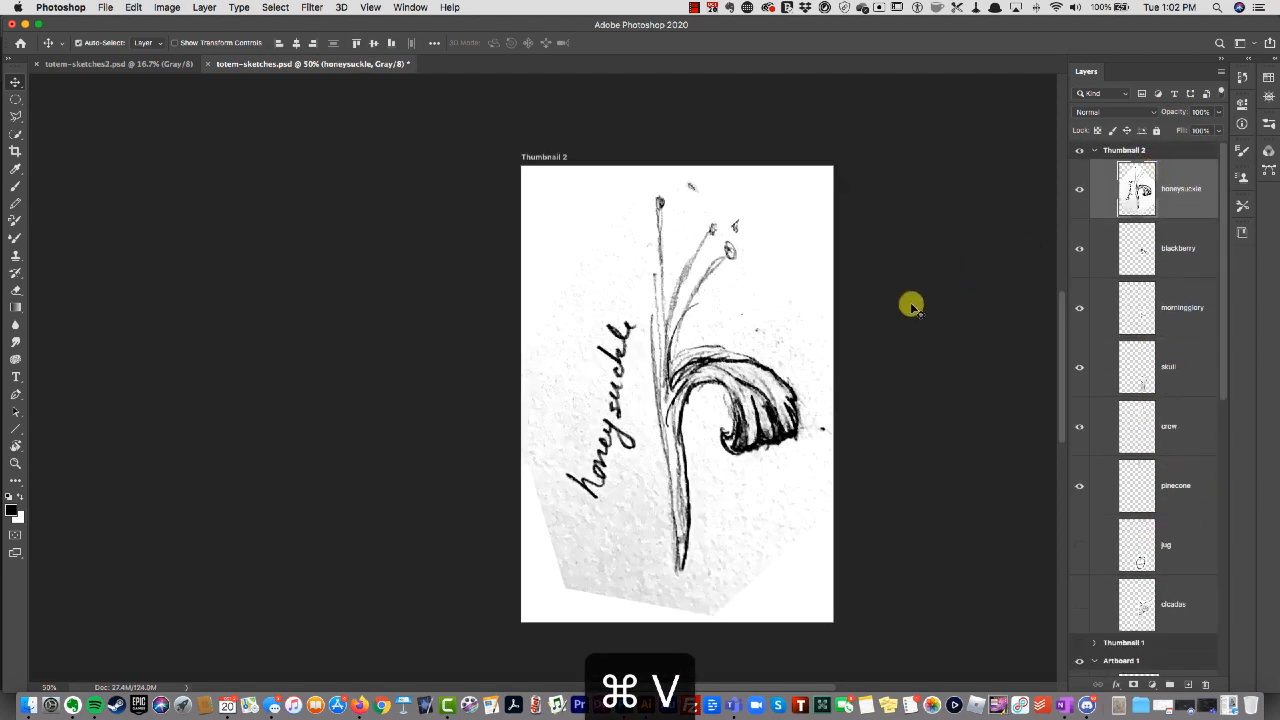
Scale the pasted honeysuckle to about 30% and place it between the crow and the blackberry
key(super+t)
mouse_move(873, 168)
mouse_down()
mouse_move(694, 417)
mouse_move(605, 482)
mouse_up()
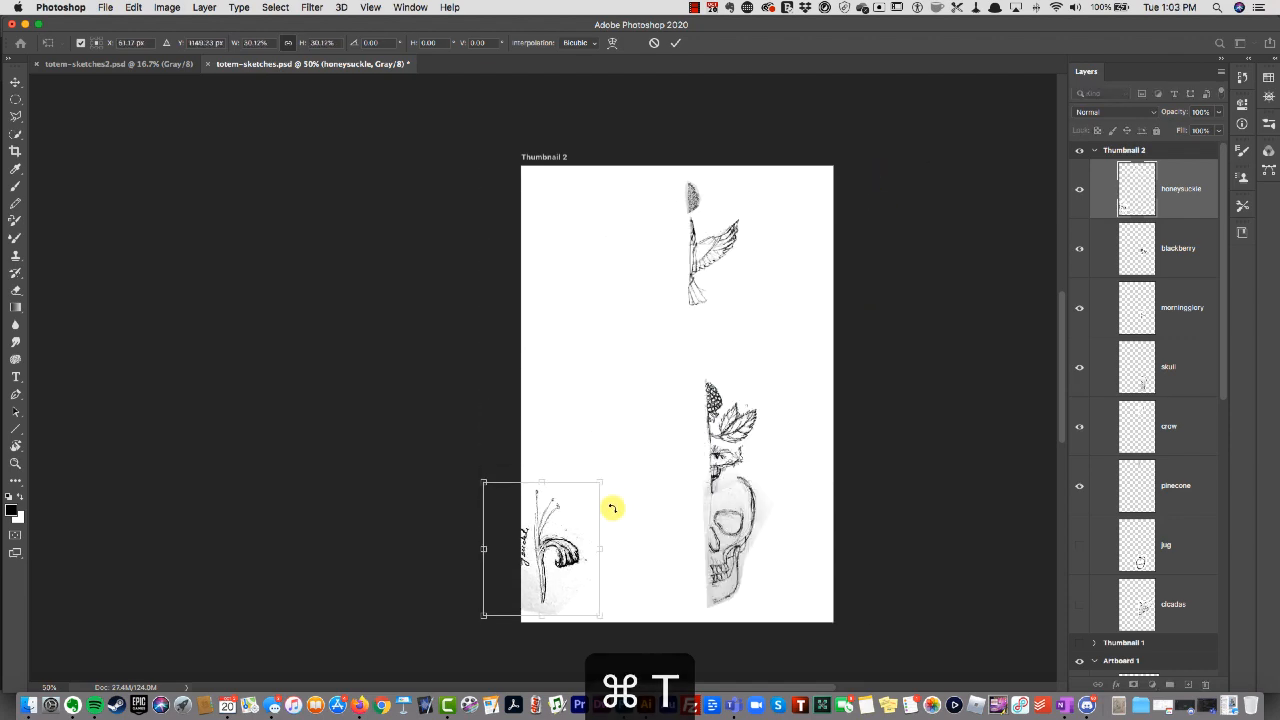
drag(577, 528, 736, 332)
key(Return)
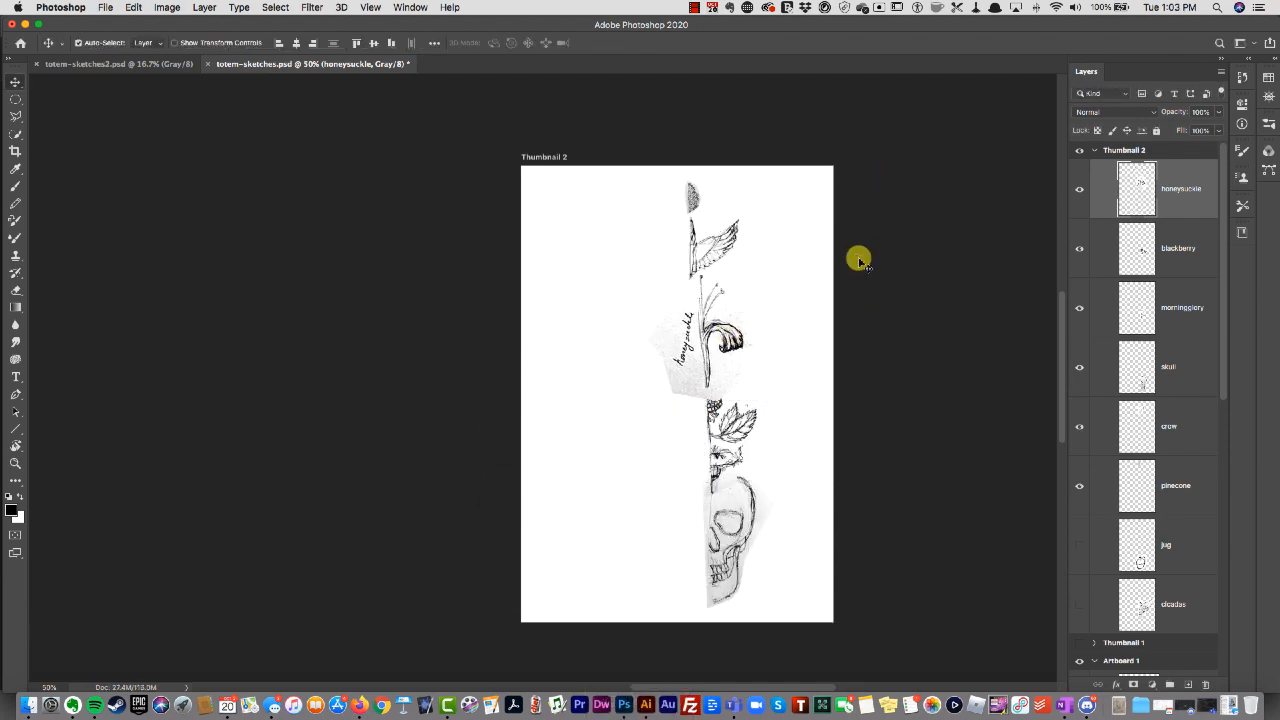
Set the honeysuckle layer to Multiply and move it down to overlap the blackberry
click(1097, 112)
click(1090, 148)
drag(680, 363, 686, 382)
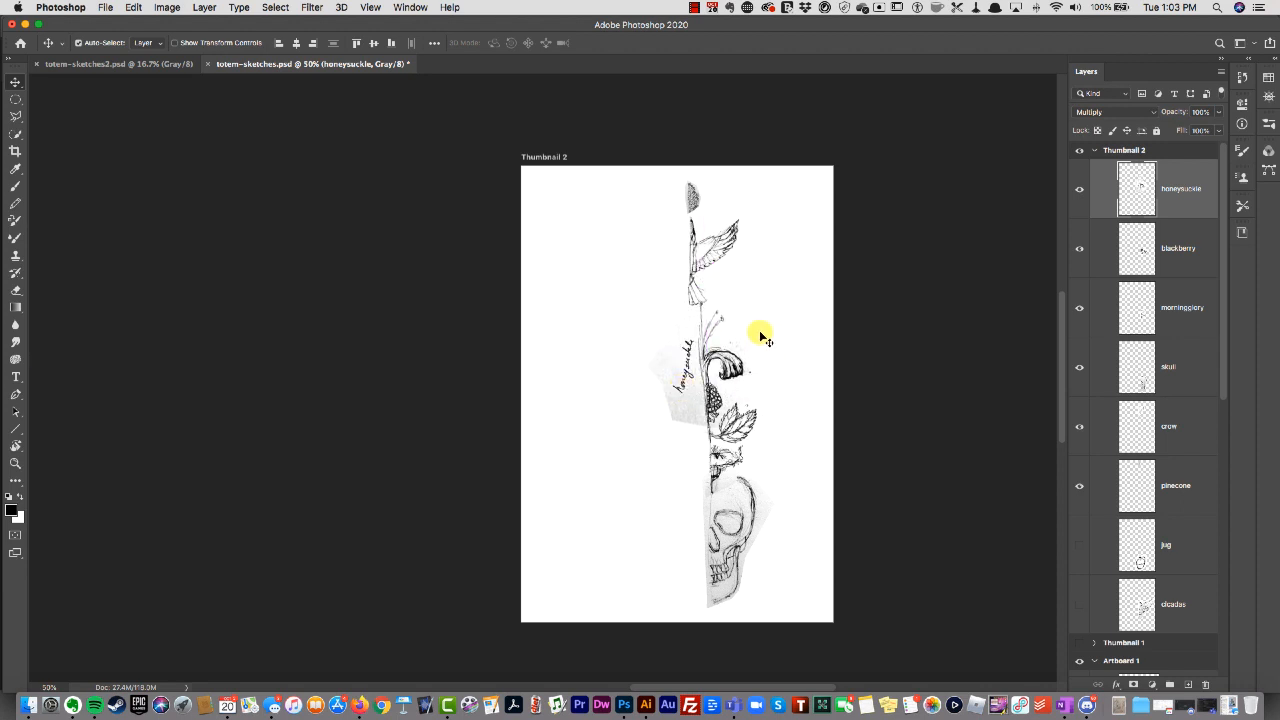
click(777, 336)
Hide the crow layer in Thumbnail 2 and select the pinecone layer
click(717, 265)
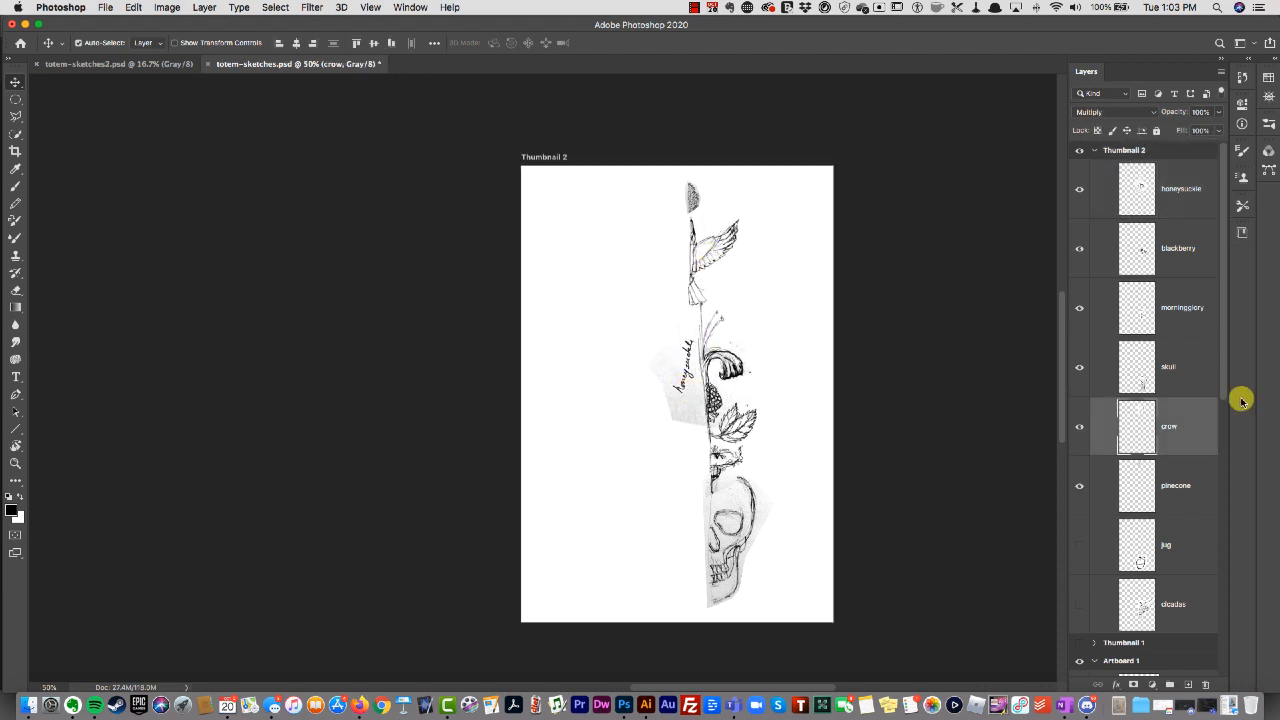
click(1079, 426)
click(1182, 495)
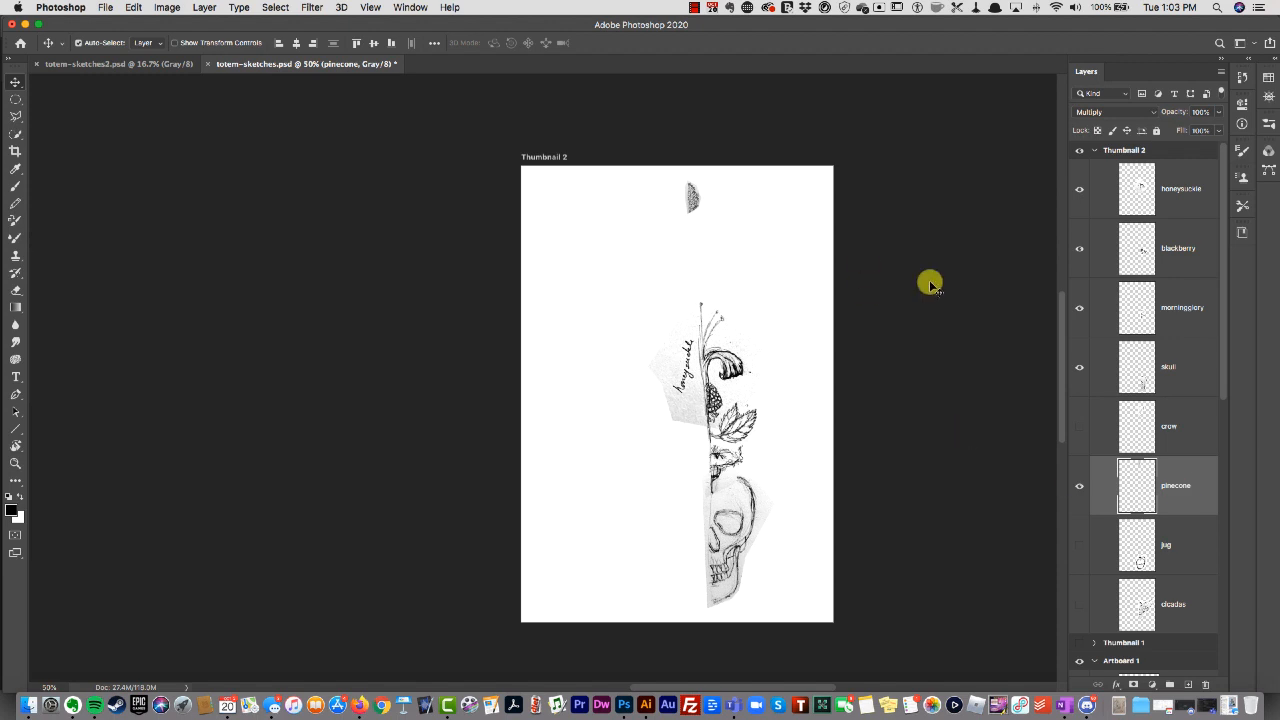
Try to enlarge the small pinecone in Thumbnail 2 to about 397%
key(super+t)
drag(700, 214, 731, 270)
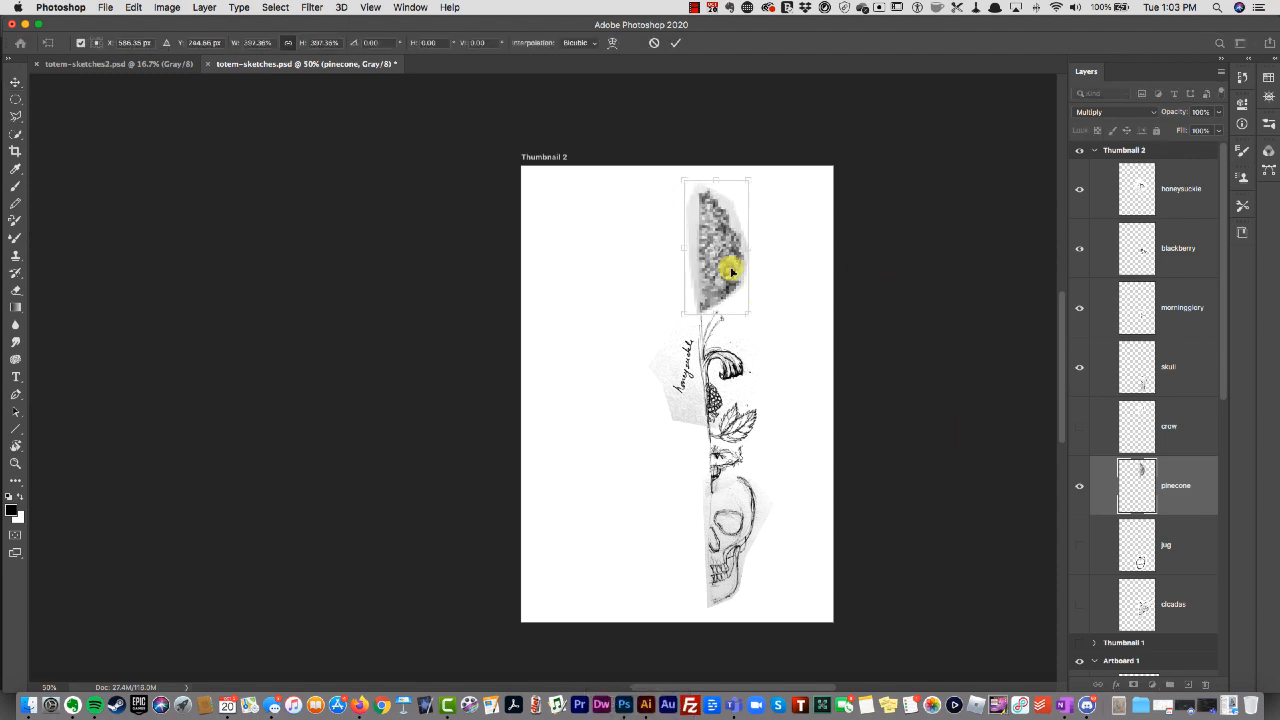
key(Return)
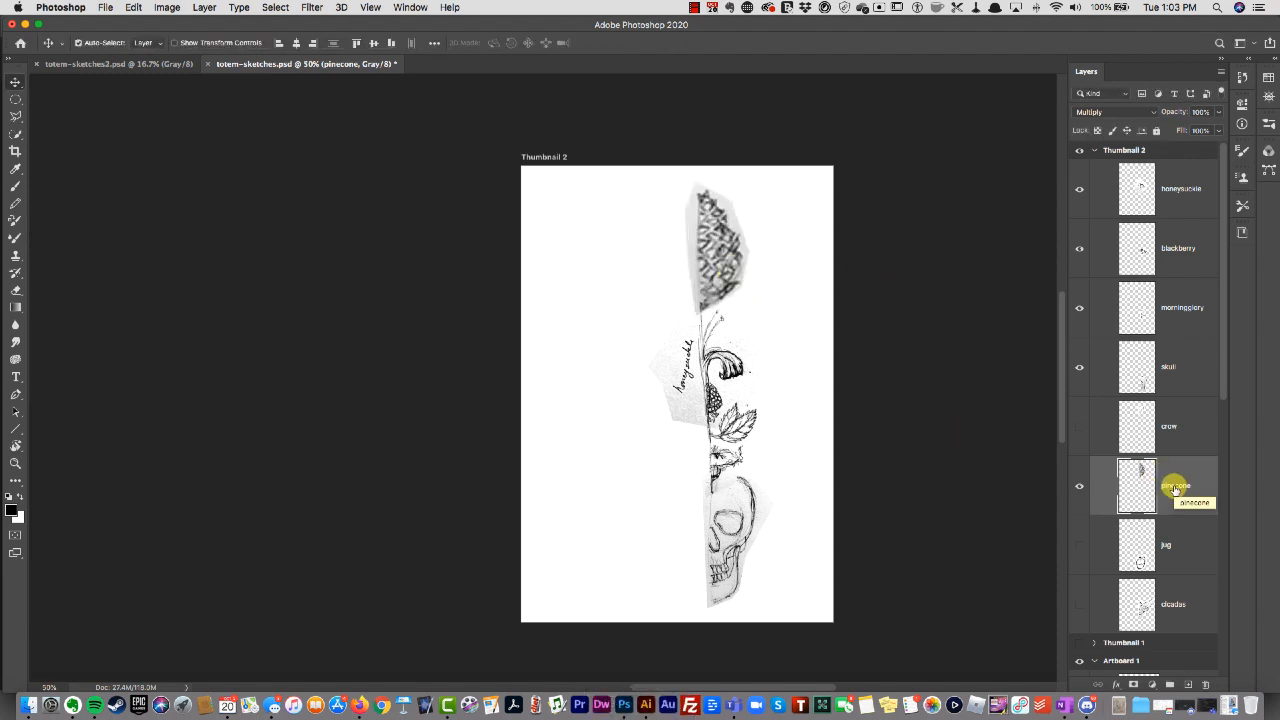
Delete Thumbnail 2's pinecone layer and paste a fresh copy of Artboard 1's pinecone above the honeysuckle layer
click(1204, 686)
scroll(1135, 437, down, 10)
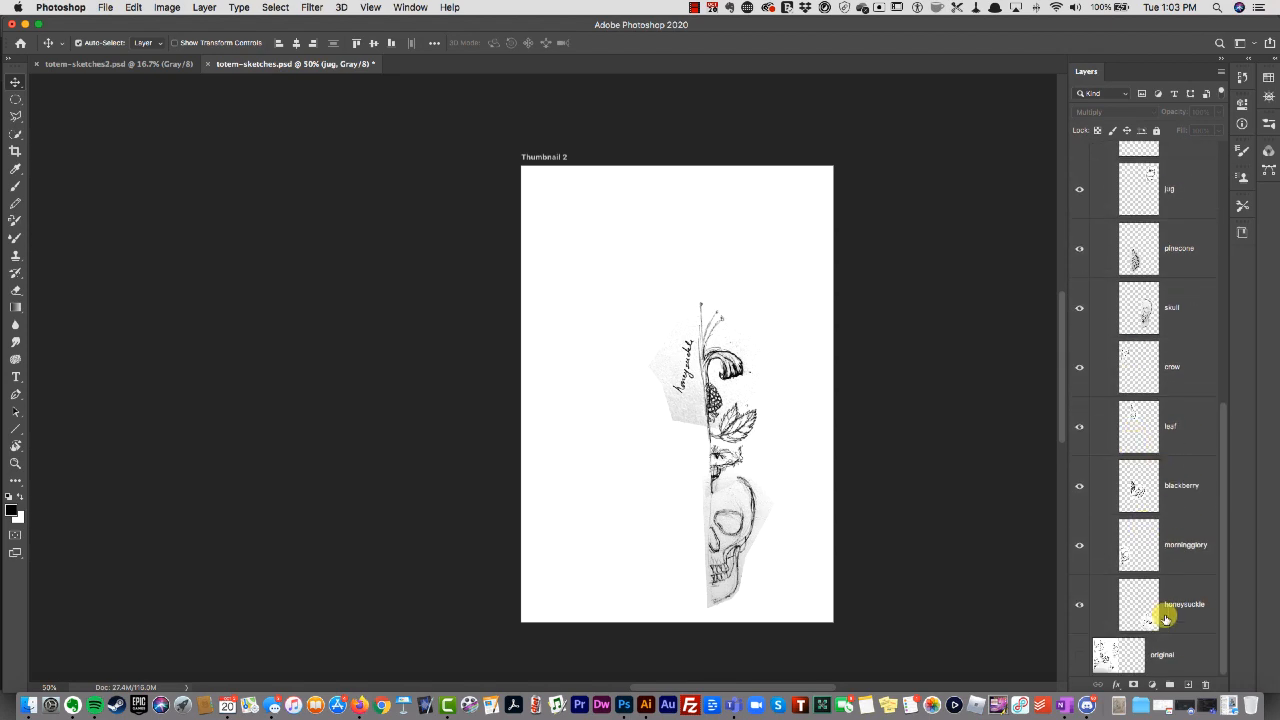
click(1167, 260)
key(super+c)
scroll(1167, 260, up, 10)
click(1174, 196)
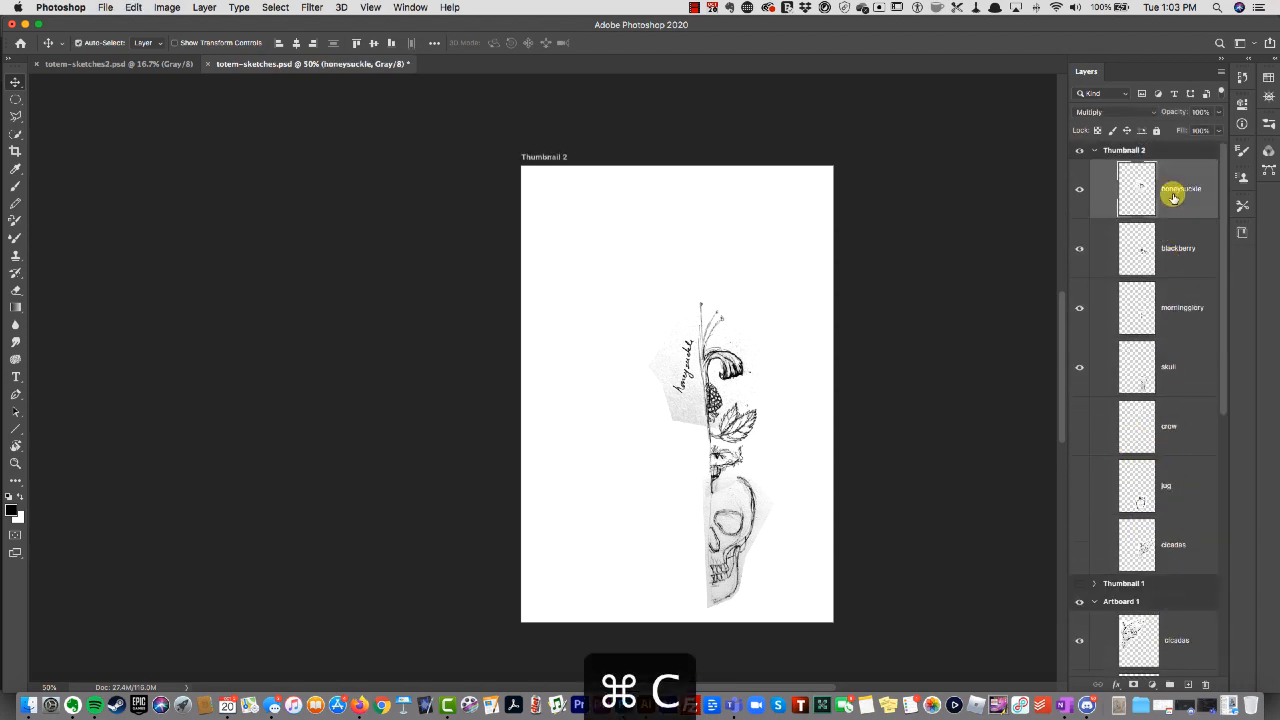
key(super+v)
Scale the pasted pinecone to about 15% and place it above the honeysuckle sketch in Thumbnail 2
key(super+t)
drag(826, 80, 622, 432)
drag(600, 525, 743, 254)
drag(676, 153, 748, 334)
drag(783, 387, 712, 242)
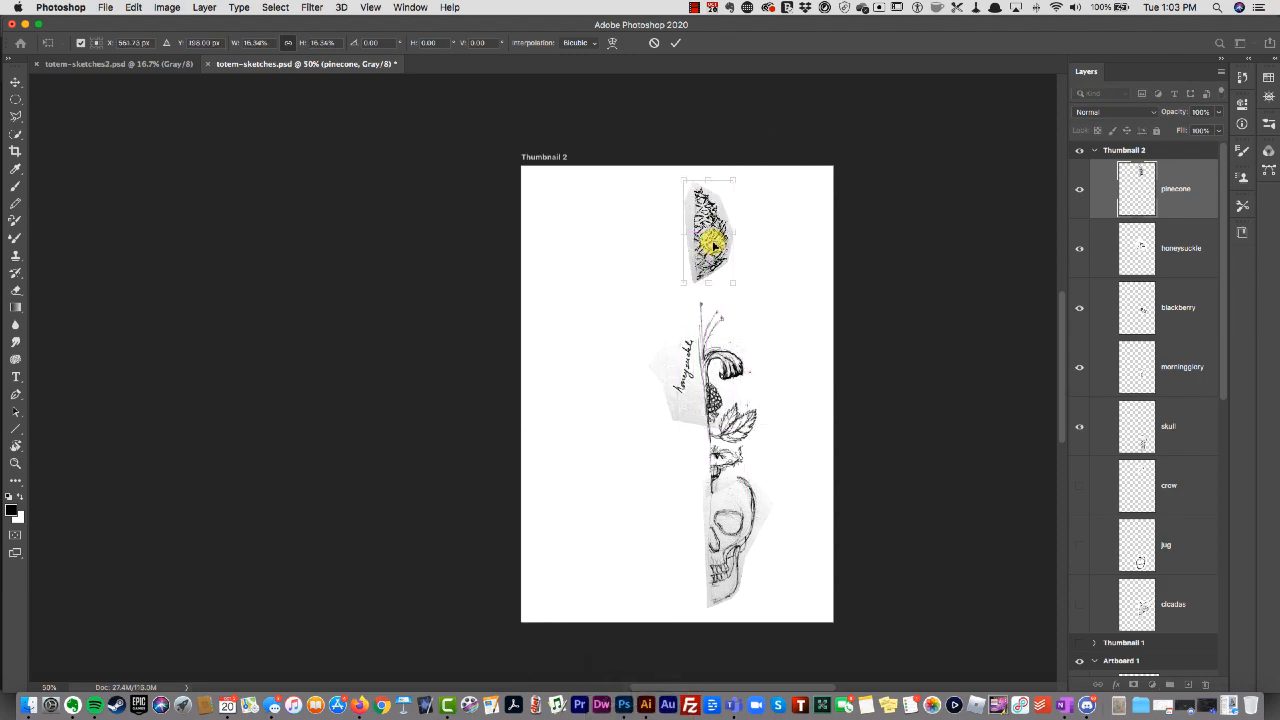
Hide the pinecone layer and show the crow layer in Thumbnail 2
click(1079, 188)
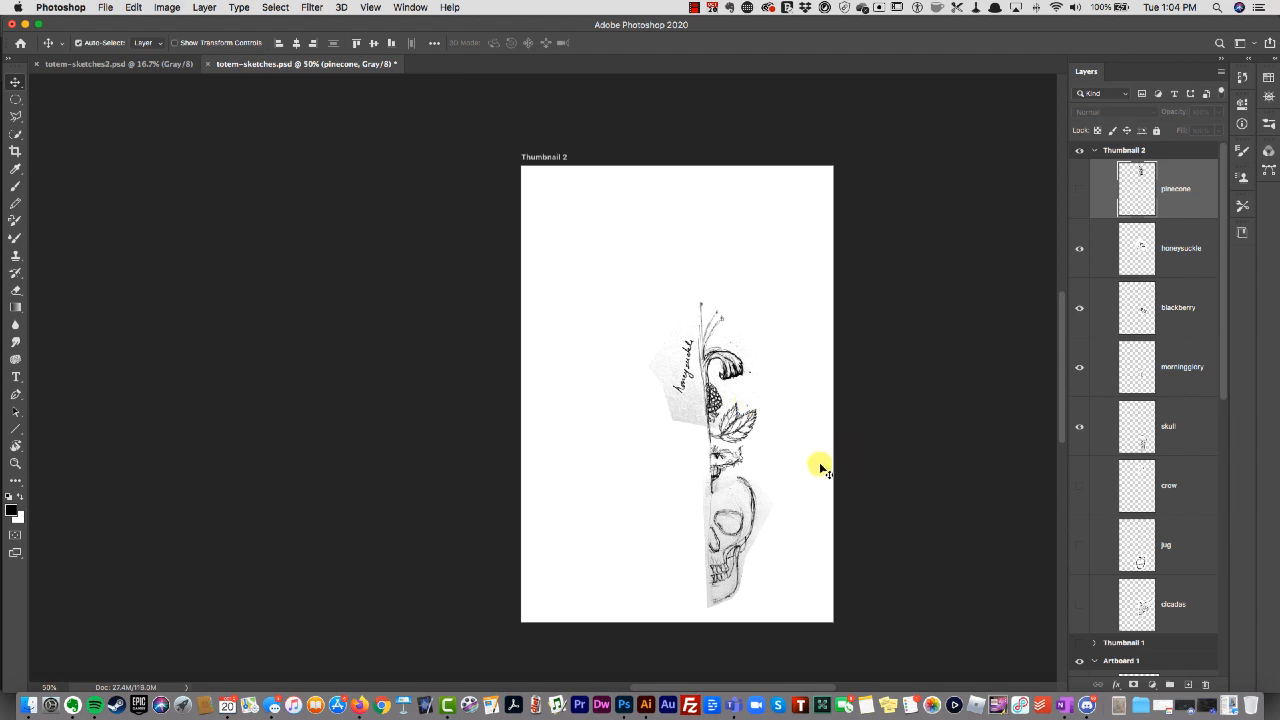
click(1145, 488)
click(1079, 486)
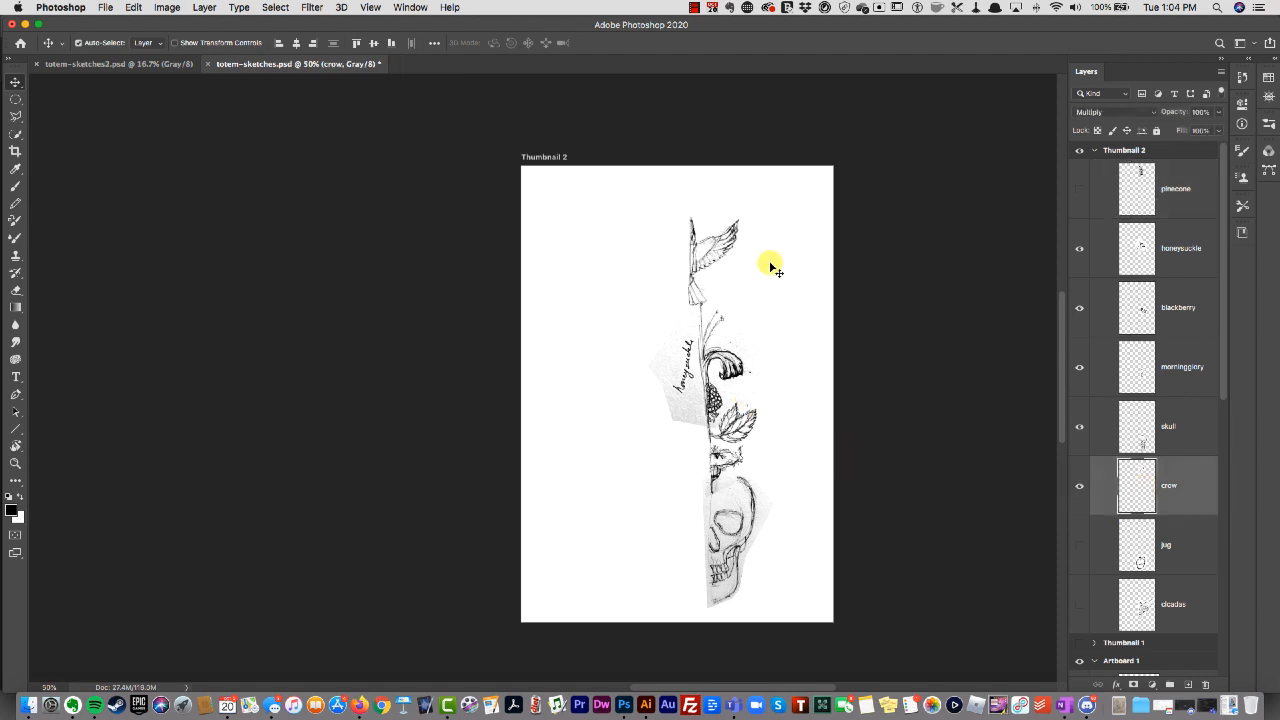
Shrink the crow, turn it upside down and move it above the honeysuckle
key(super+t)
drag(713, 213, 714, 272)
drag(737, 322, 678, 244)
key(Return)
drag(712, 287, 678, 256)
Flip the small crow horizontally and move it onto the totem's centre line above the honeysuckle
click(167, 7)
mouse_move(195, 317)
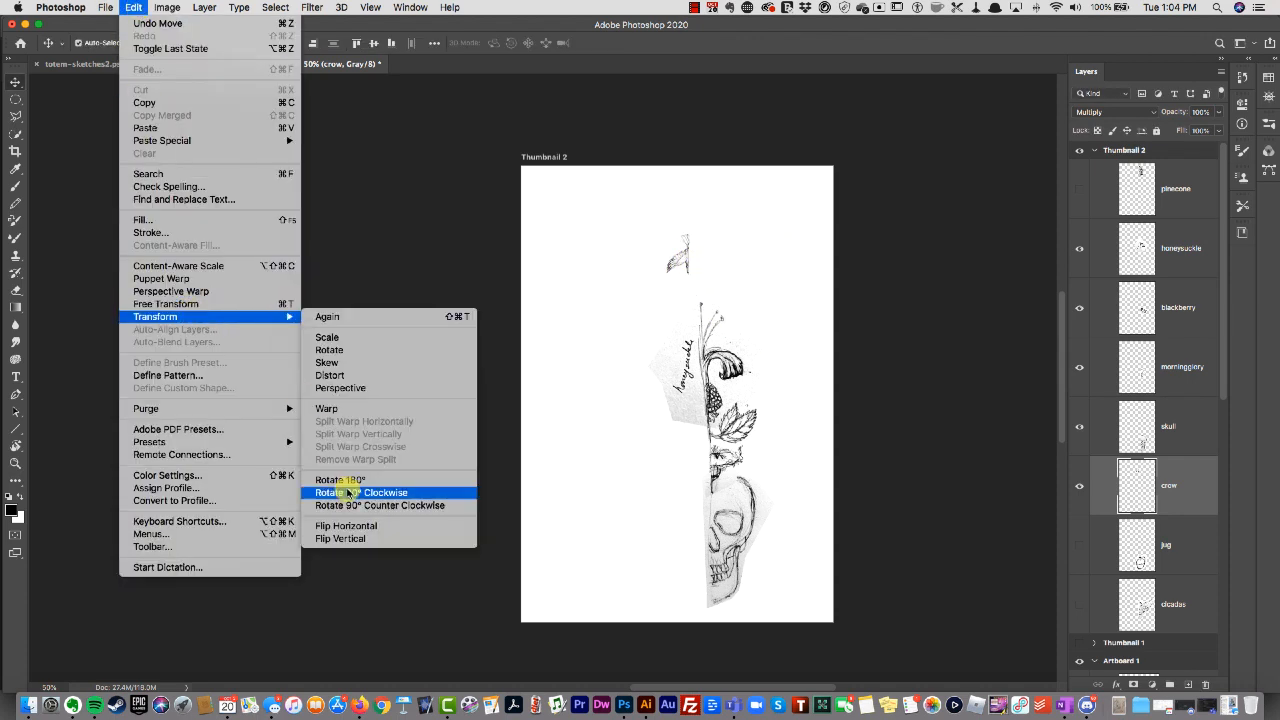
click(345, 525)
mouse_move(672, 258)
mouse_down()
mouse_move(722, 275)
mouse_move(714, 363)
mouse_move(714, 264)
mouse_up()
click(759, 251)
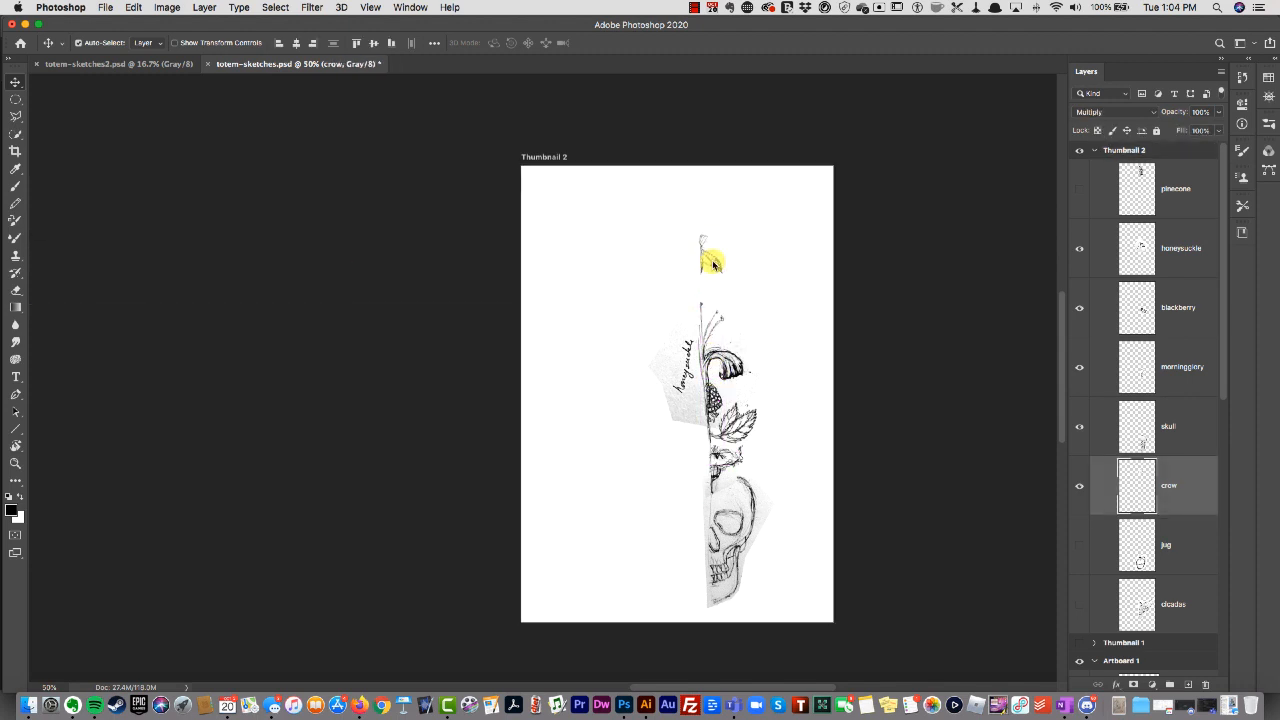
Set the blackberry layer in Thumbnail 2 to the Multiply blend mode
click(742, 437)
click(1088, 113)
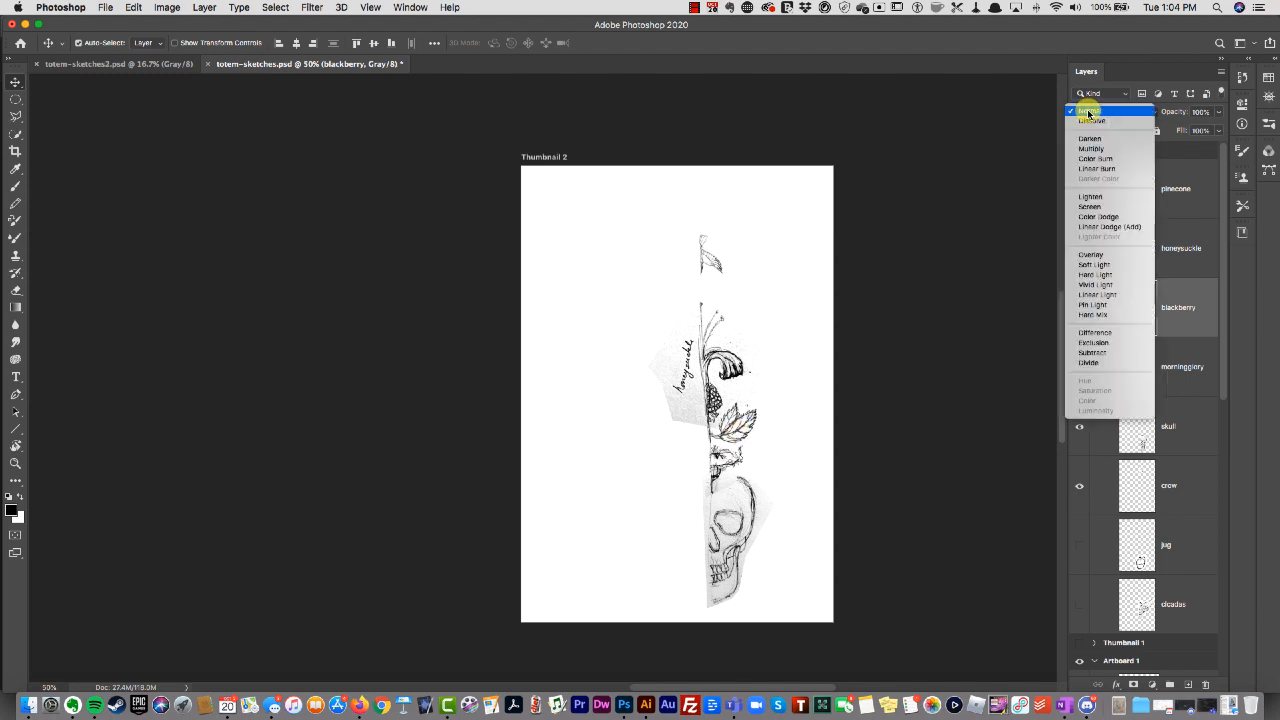
click(1094, 150)
click(788, 283)
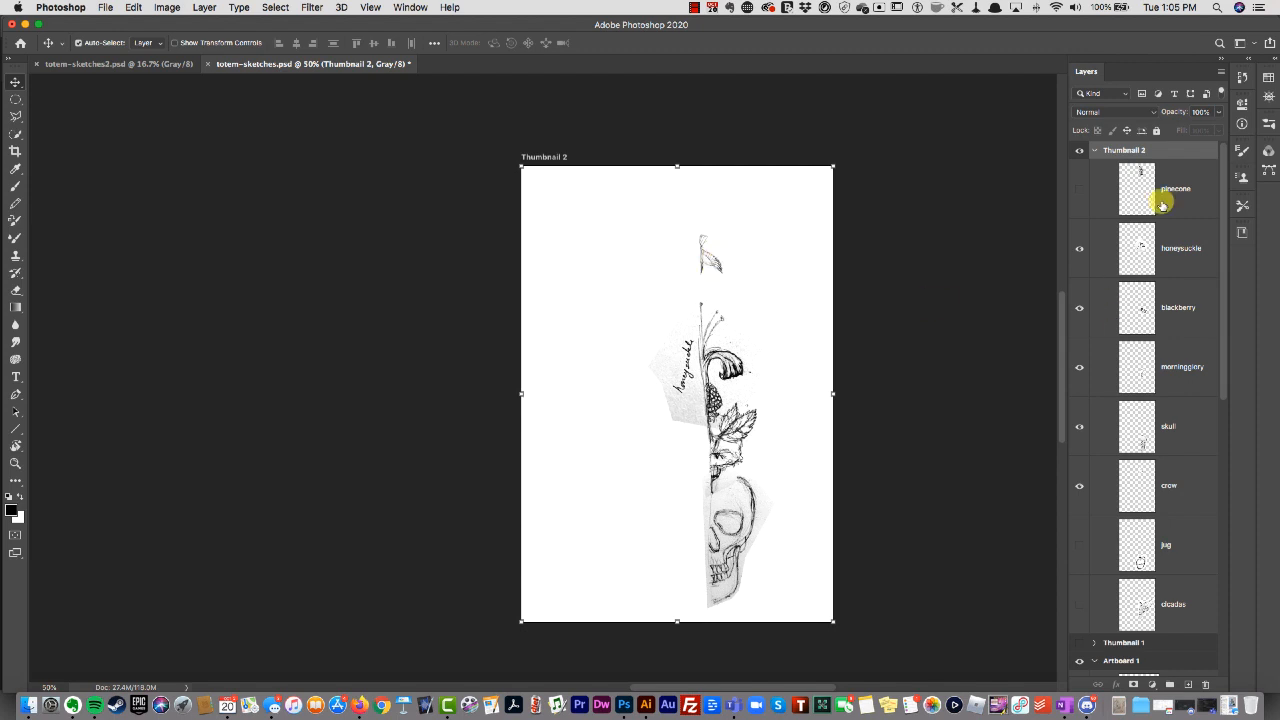
Duplicate the small crow layer twice and move the topmost copy up above the original
scroll(1170, 260, down, 3)
click(1174, 329)
key(super+t)
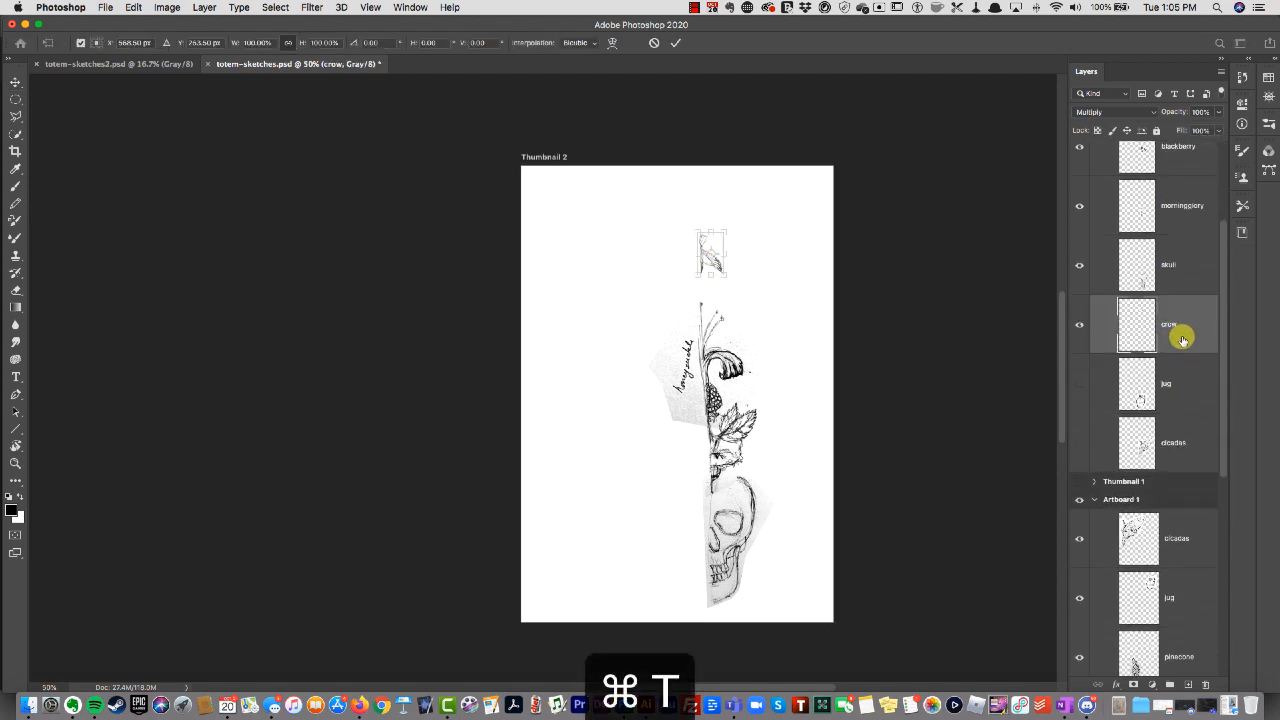
key(super+j)
key(Escape)
key(super+j)
key(super+j)
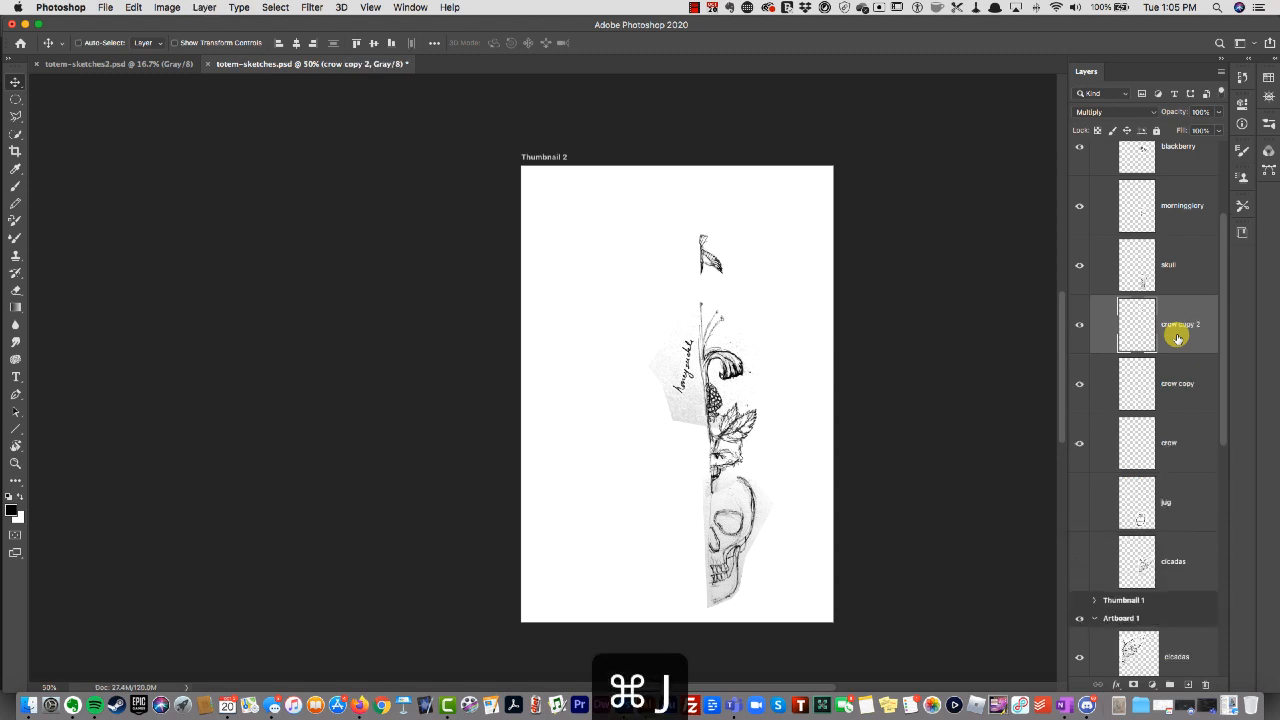
drag(710, 263, 708, 218)
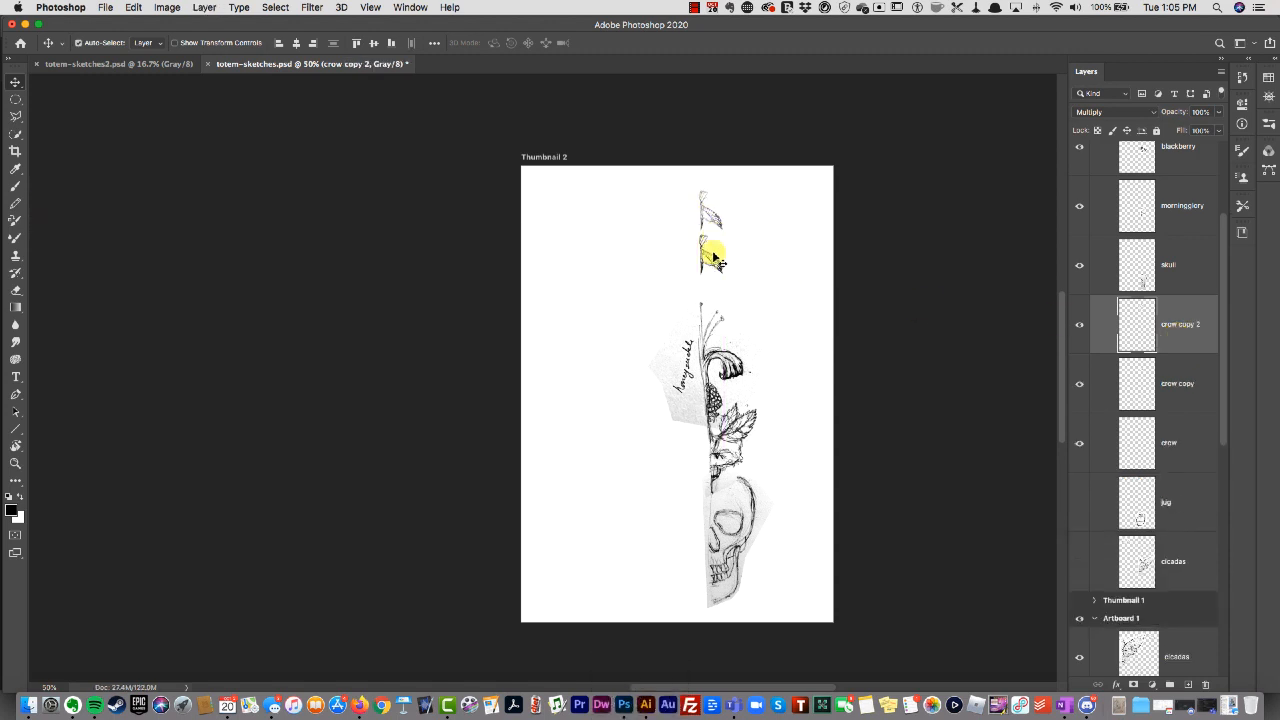
Scale the three crow layers together to about 70%
shift+click(1160, 403)
shift+click(1160, 450)
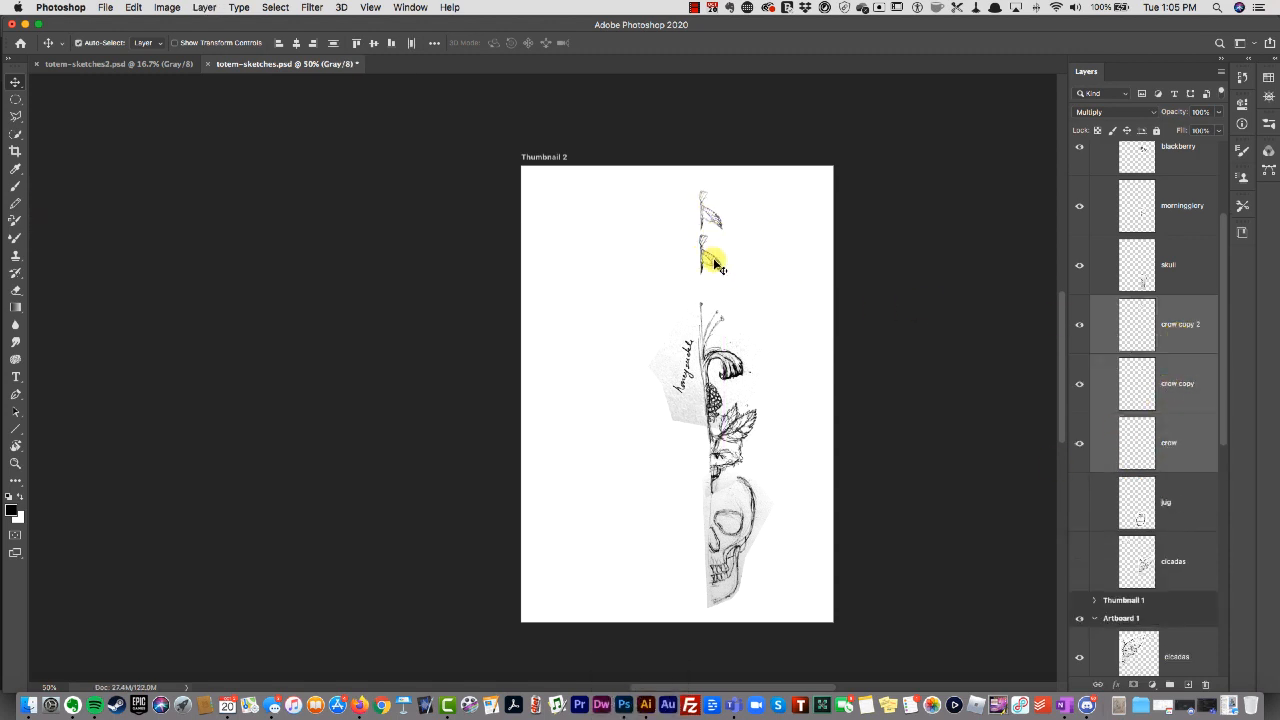
key(super+t)
drag(723, 191, 708, 250)
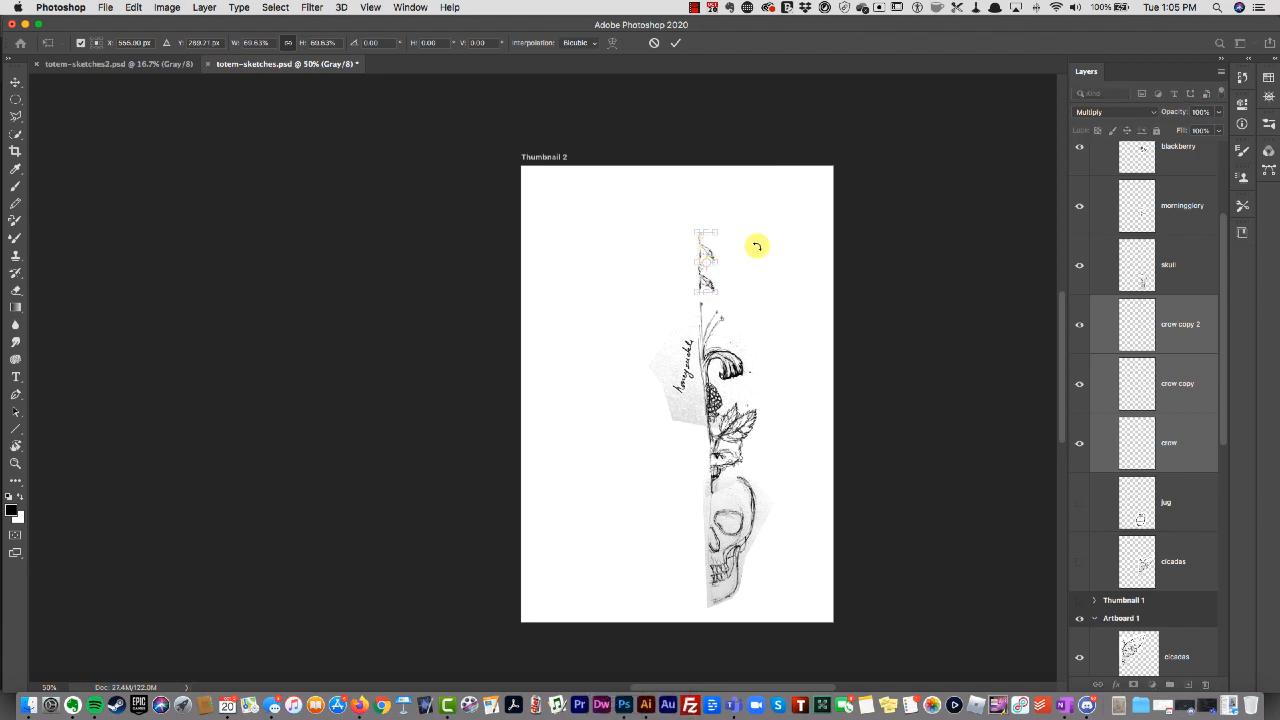
key(Return)
Spread the three small crows evenly along the centre line and save the document
click(1180, 396)
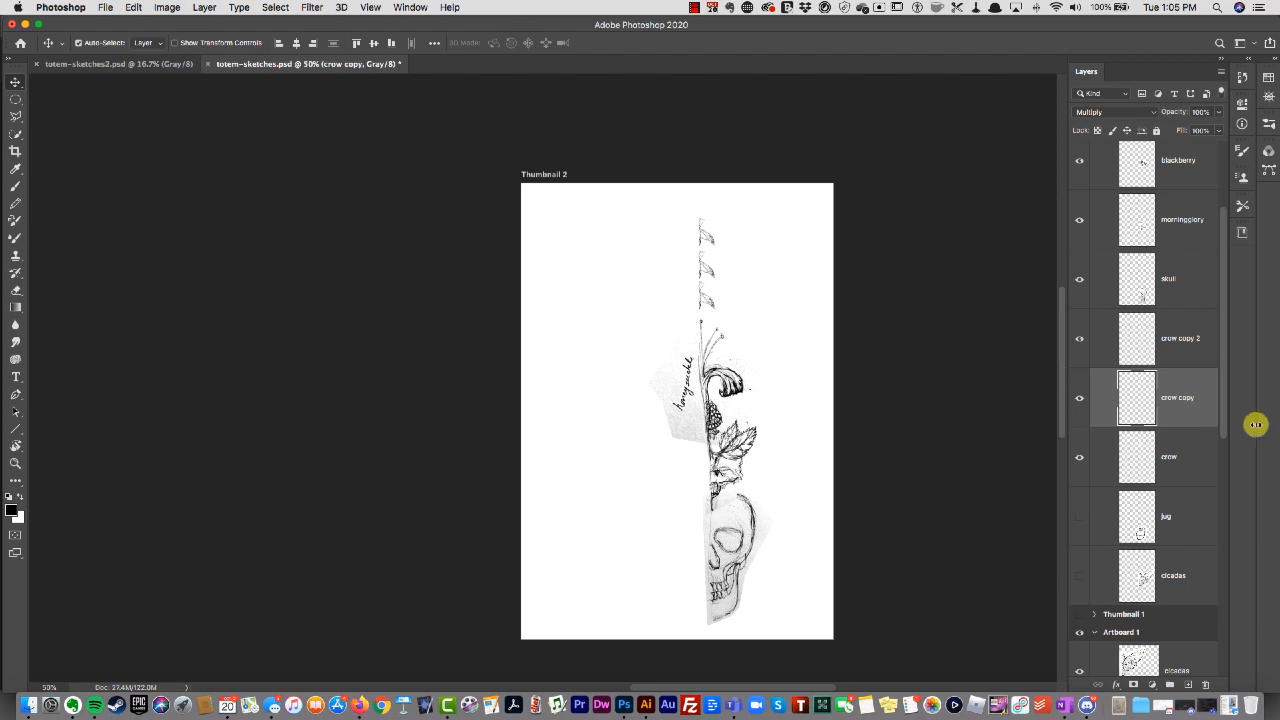
key(super+s)
Duplicate the Thumbnail 2 artboard as Thumbnail 3
scroll(1097, 160, up, 3)
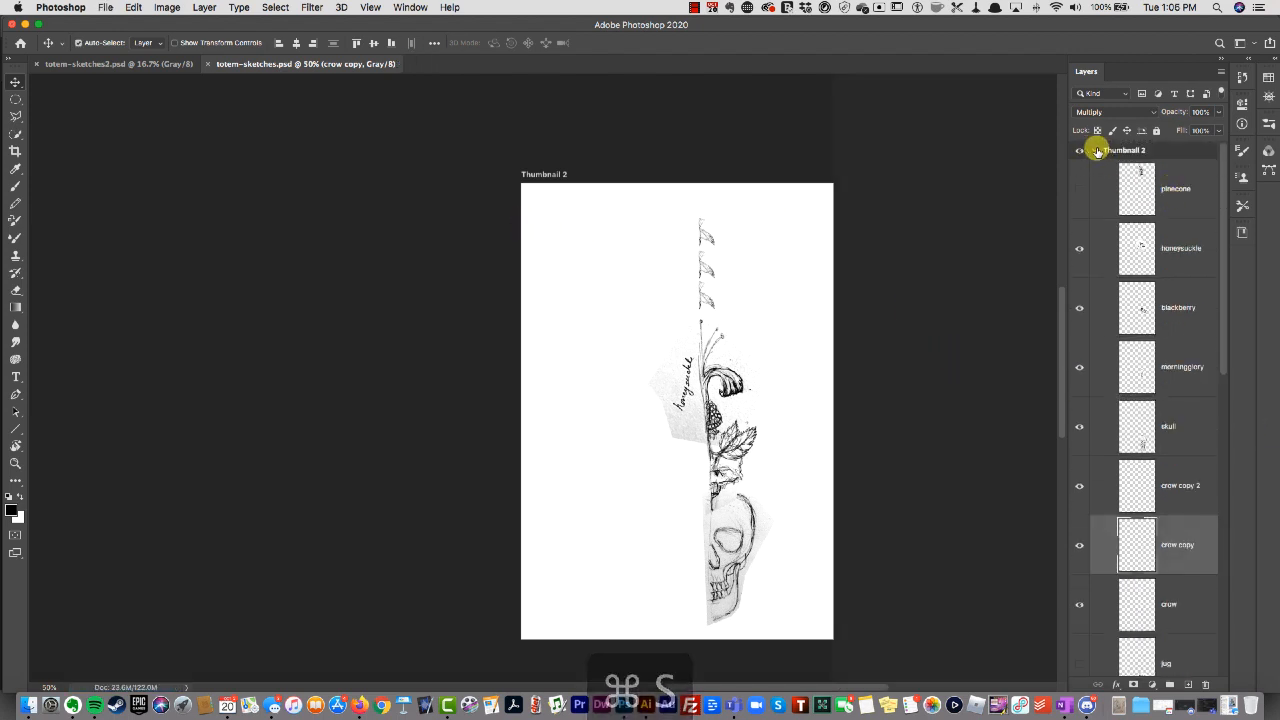
click(1097, 150)
right_click(1118, 152)
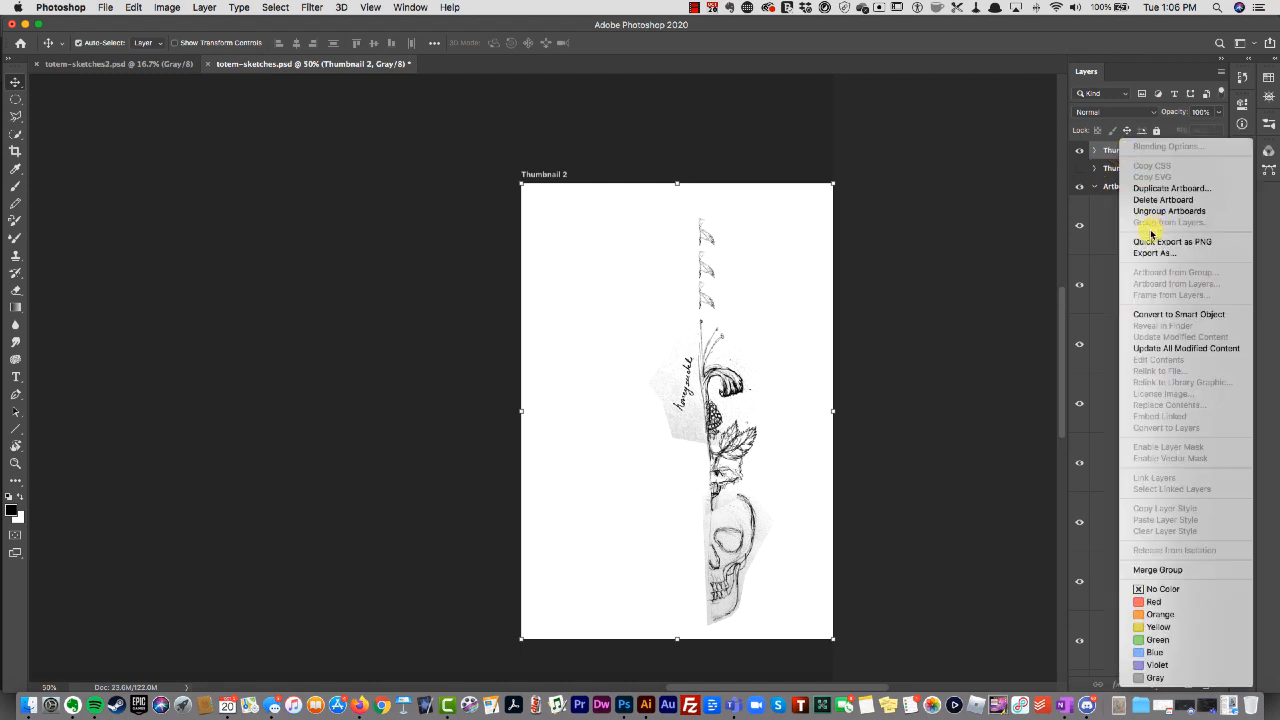
click(1157, 191)
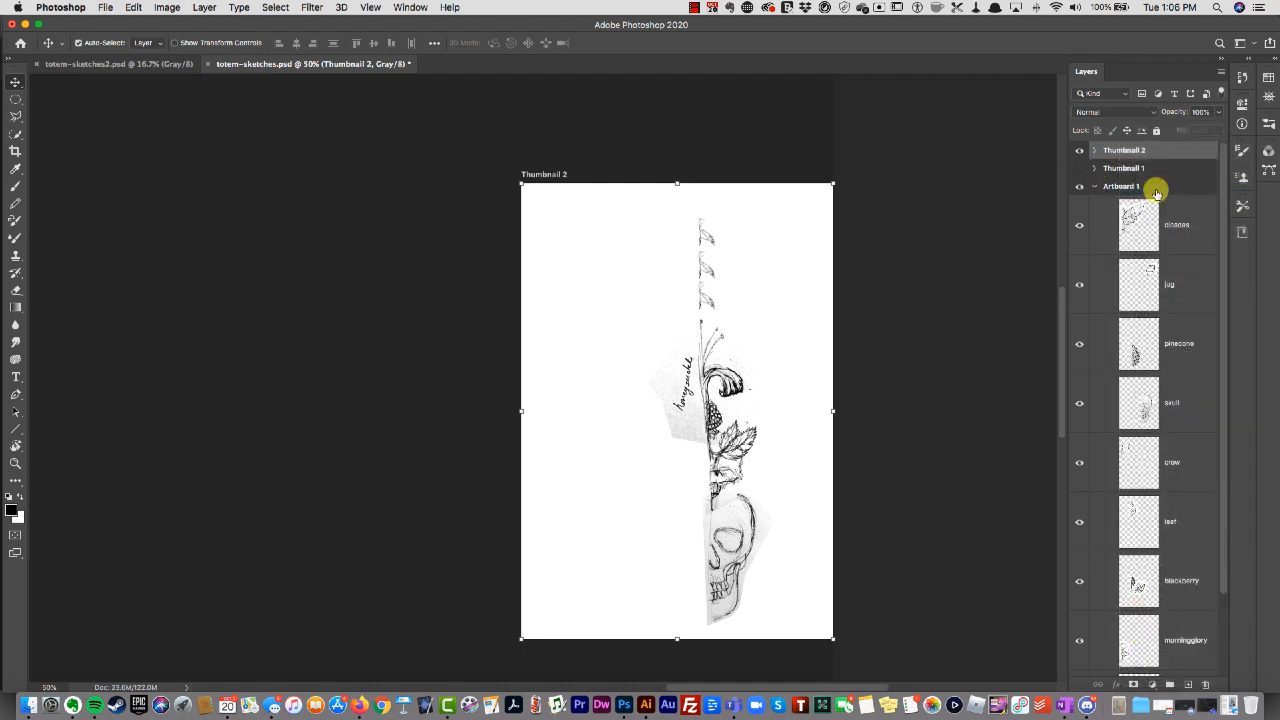
drag(539, 291, 513, 293)
text(3)
click(689, 278)
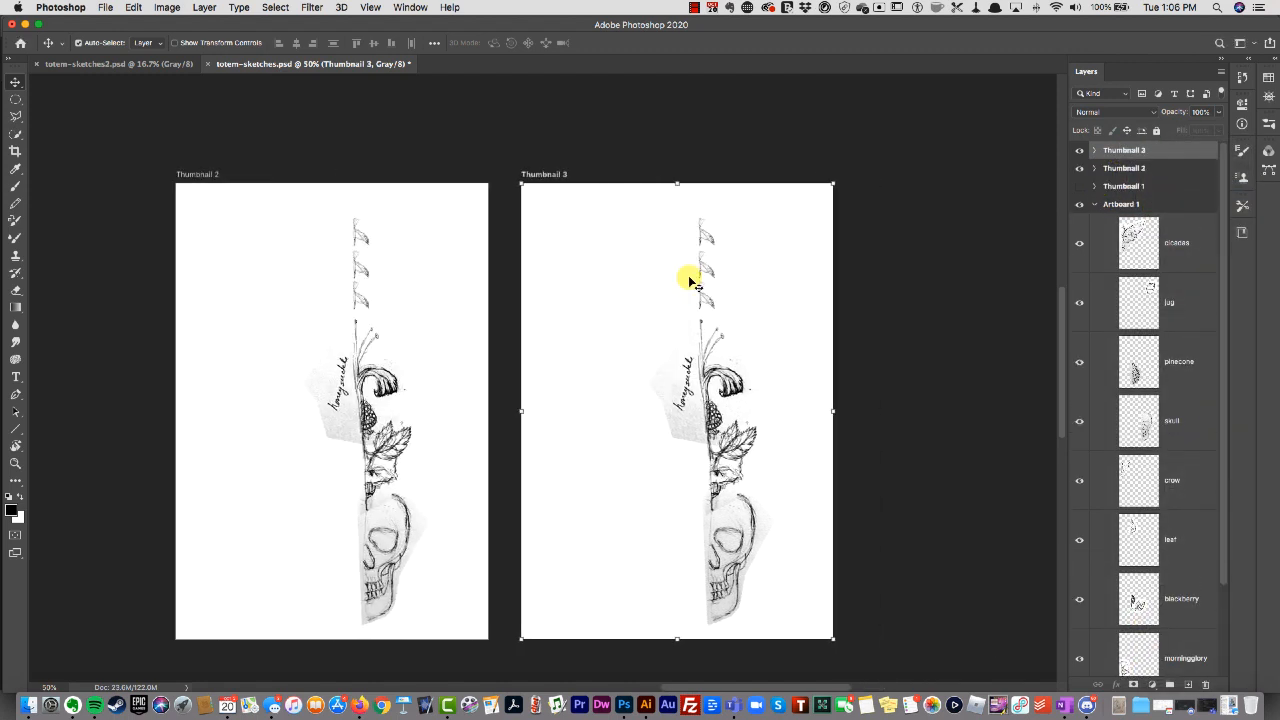
Hide the Thumbnail 2 artboard and expand the layers of Thumbnail 3
click(1081, 175)
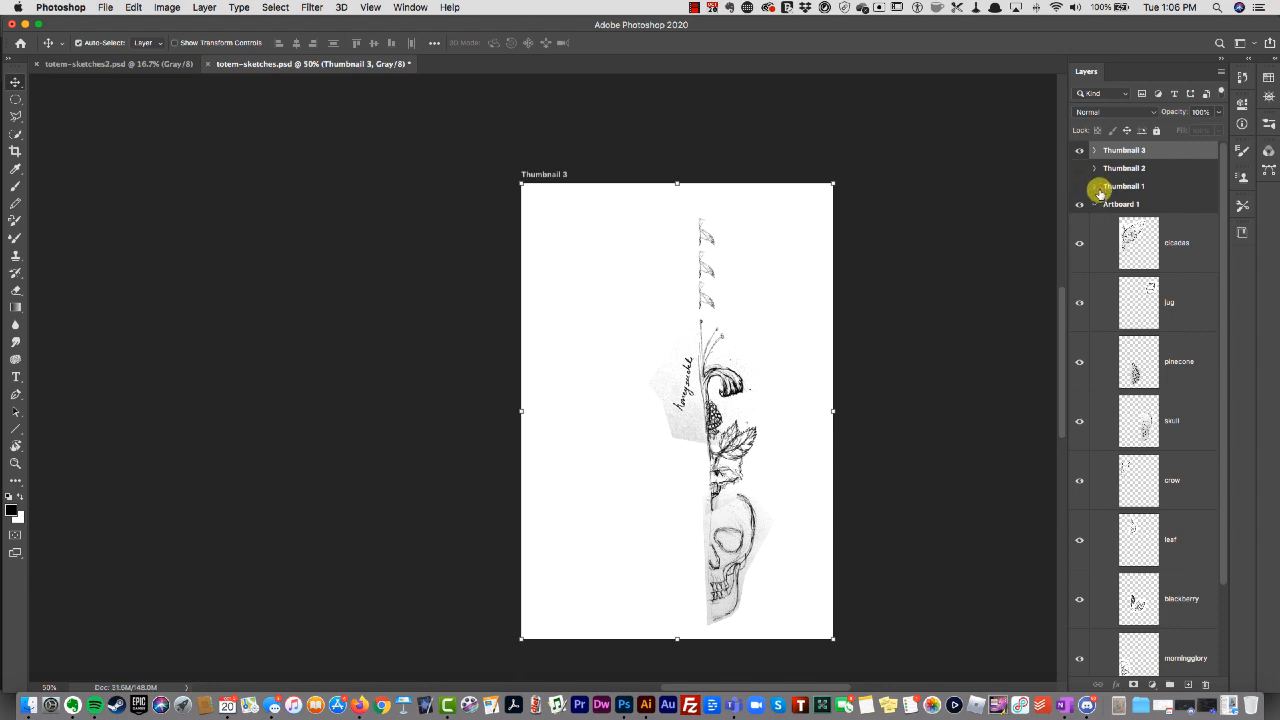
click(1094, 170)
click(1094, 169)
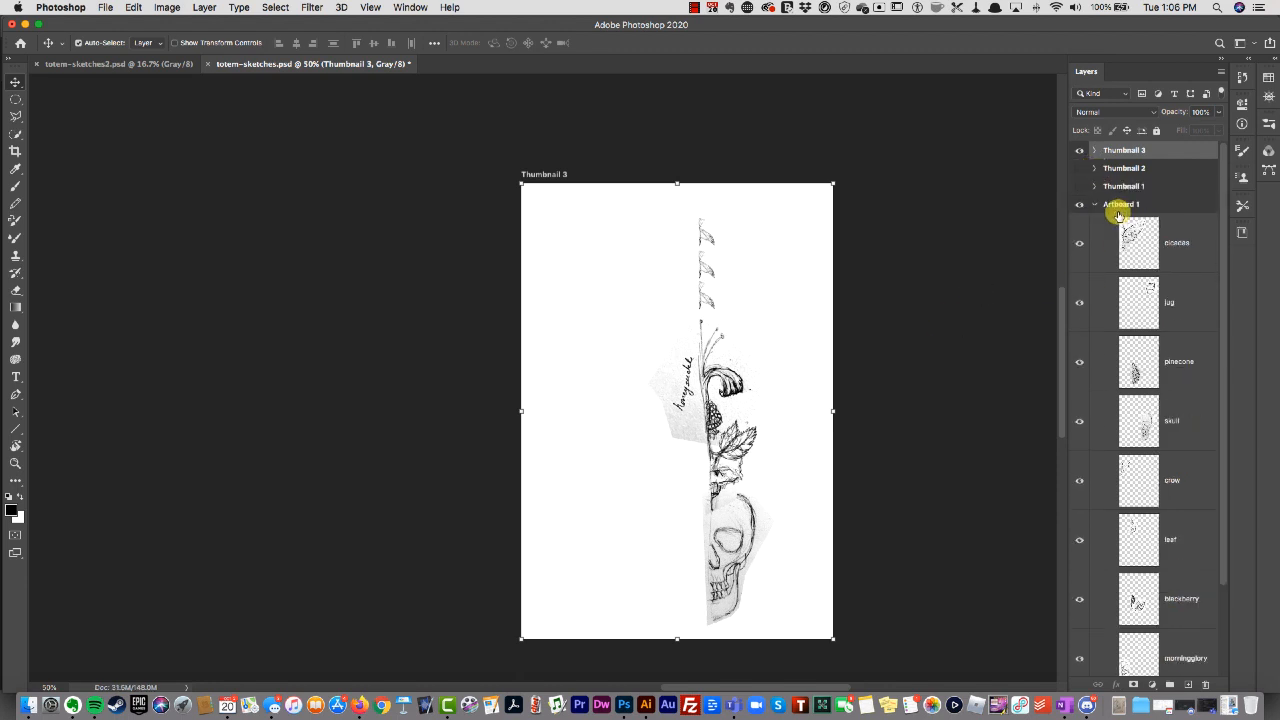
click(1094, 150)
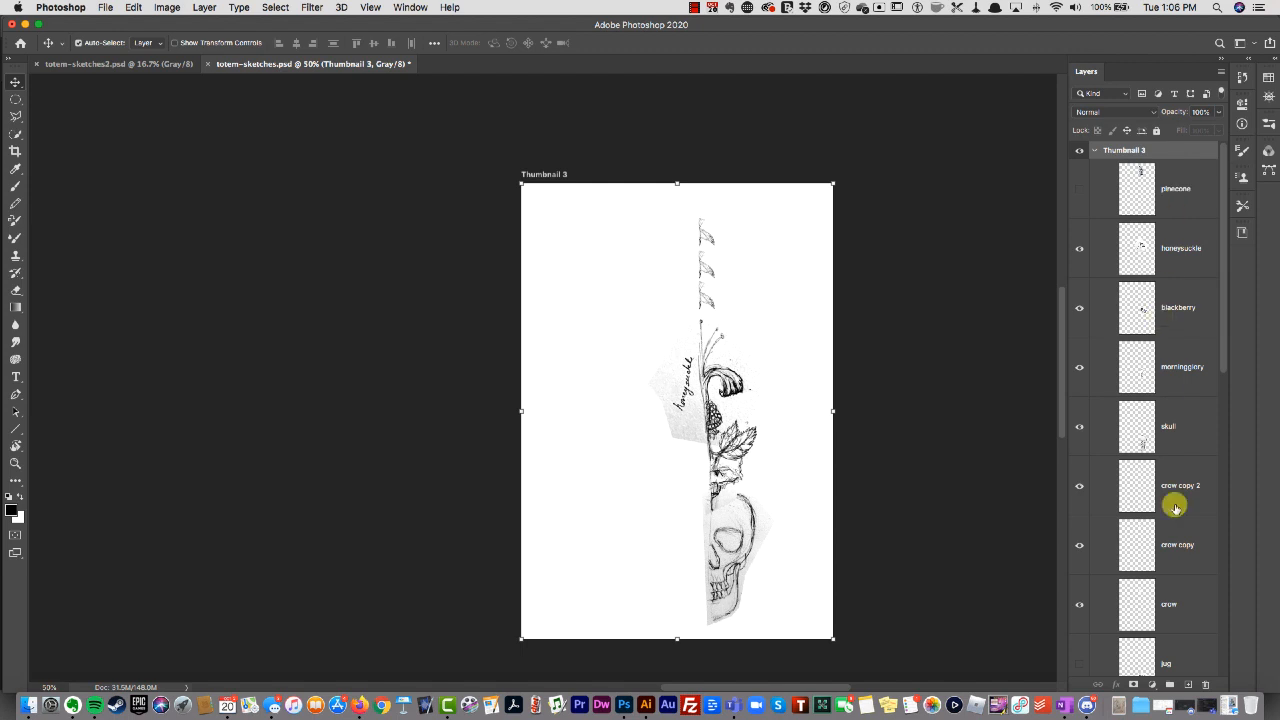
Flip the three crow layers in Thumbnail 3 vertically so their wings point upward
click(1176, 430)
click(1176, 482)
shift+click(1185, 547)
shift+click(1180, 603)
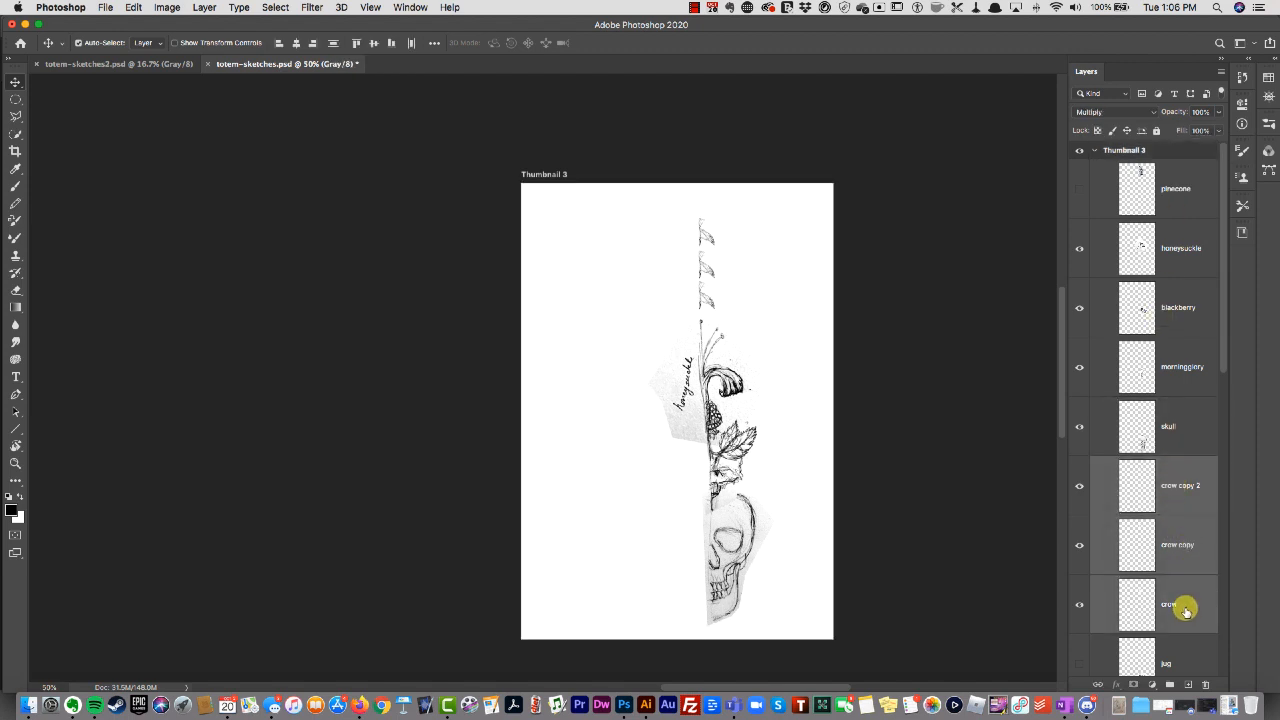
click(167, 7)
mouse_move(133, 7)
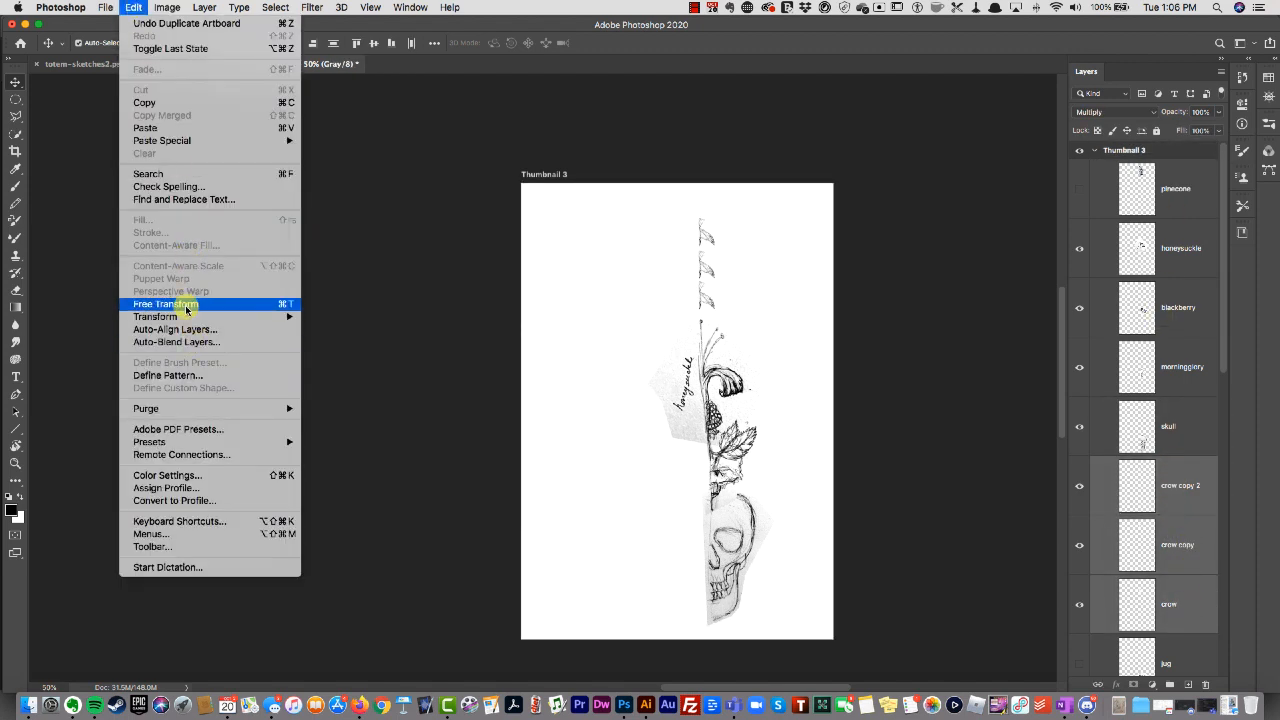
mouse_move(190, 316)
click(366, 526)
key(super+t)
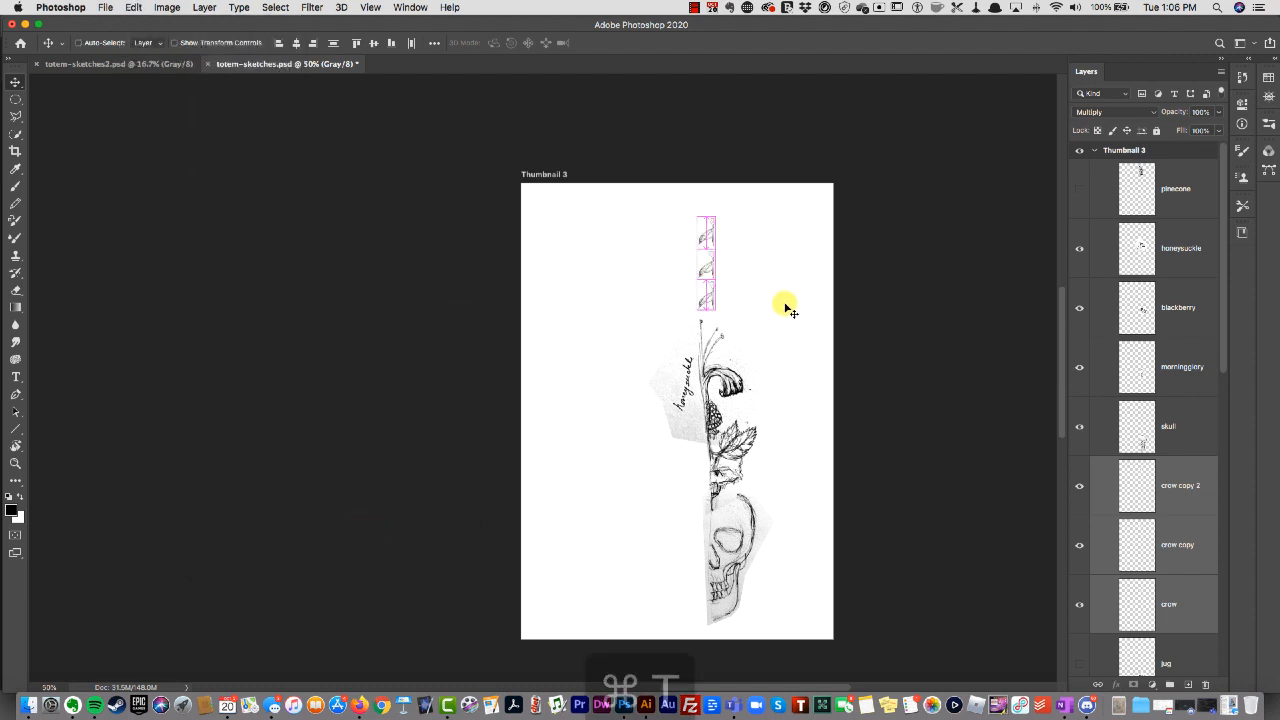
key(Return)
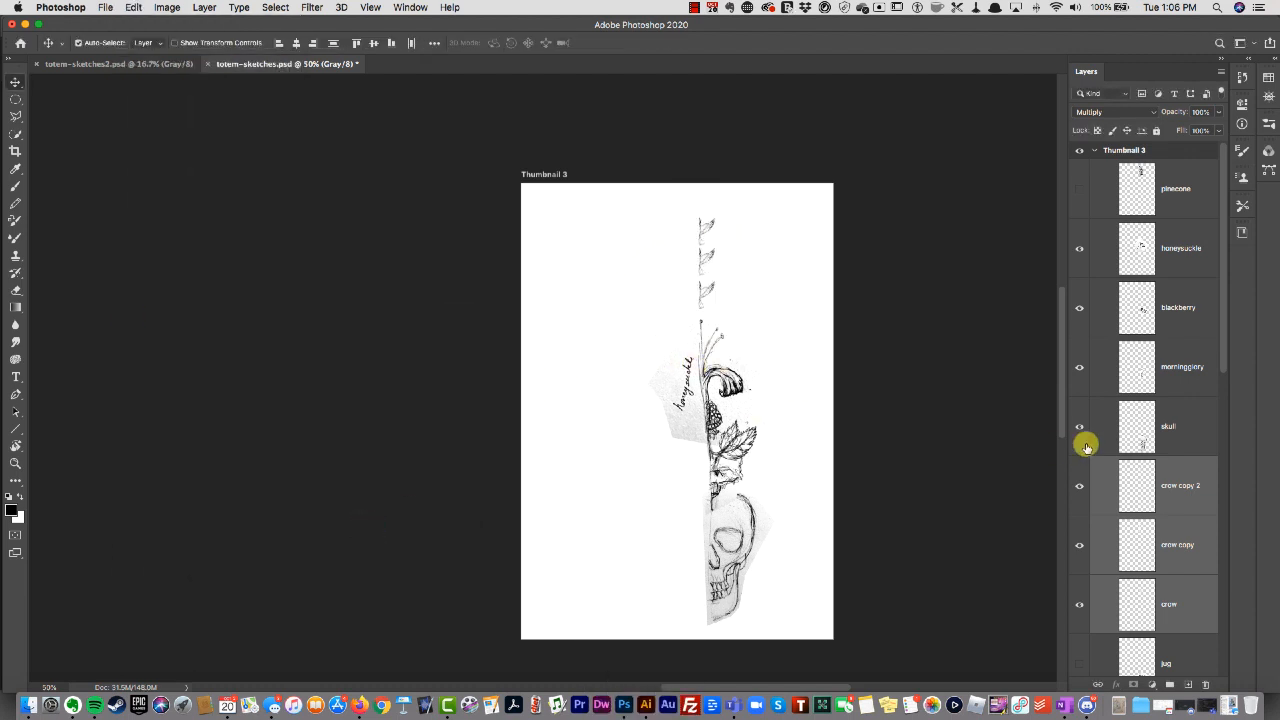
Hide the honeysuckle and blackberry layers in Thumbnail 3
click(1080, 250)
click(1079, 310)
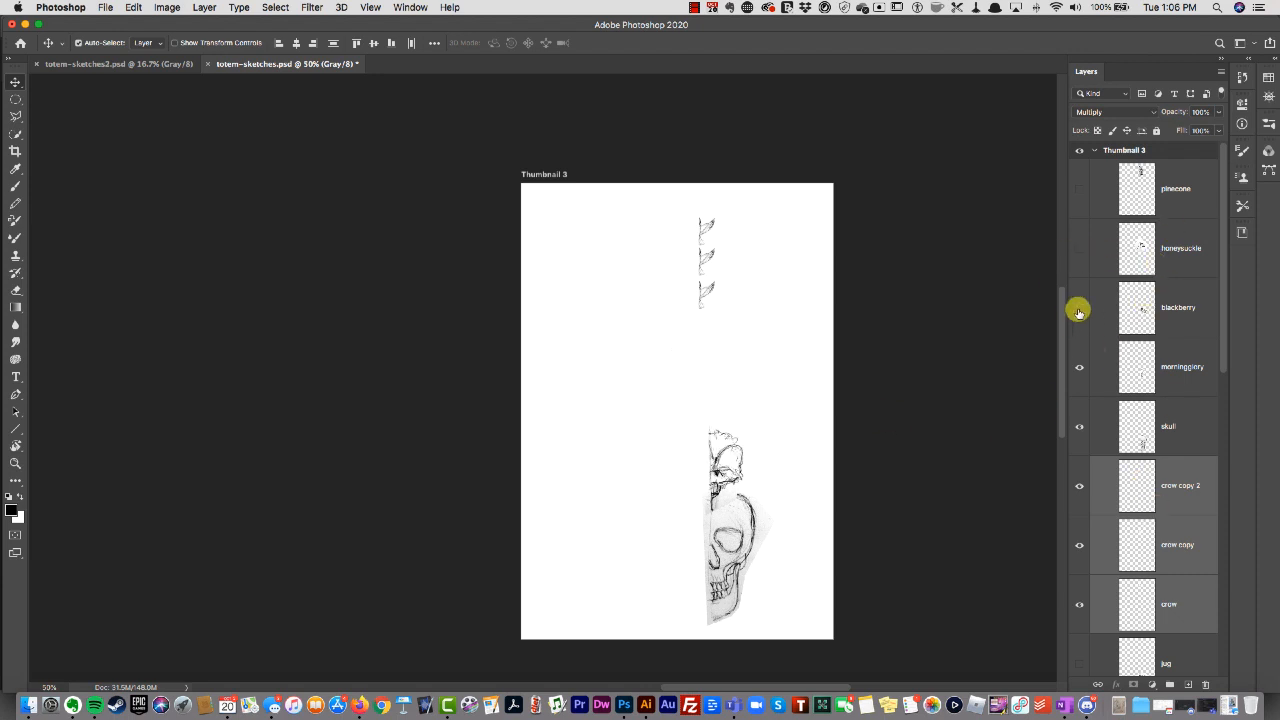
click(1186, 367)
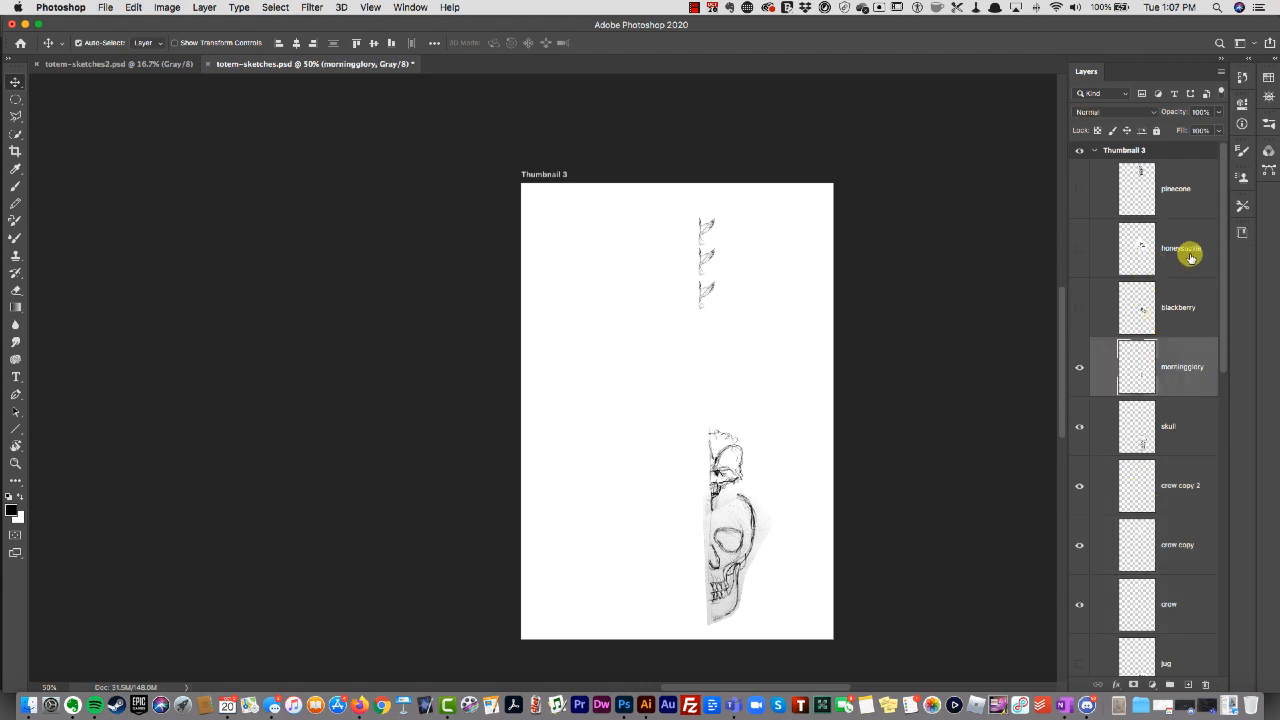
Group the three crow layers in Thumbnail 3
click(1185, 490)
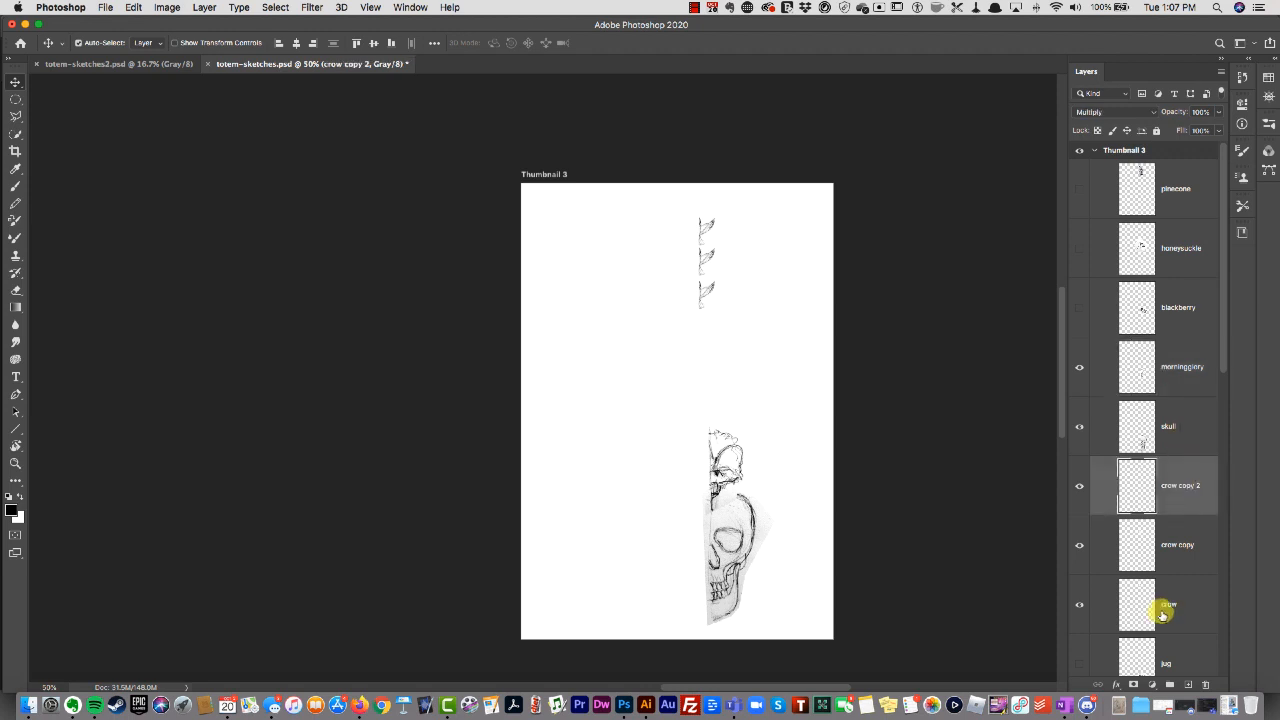
shift+click(1160, 603)
key(super+g)
Move the crow group down the centre line so it sits directly on top of the morning glory
drag(708, 293, 709, 383)
key(super+z)
click(1137, 463)
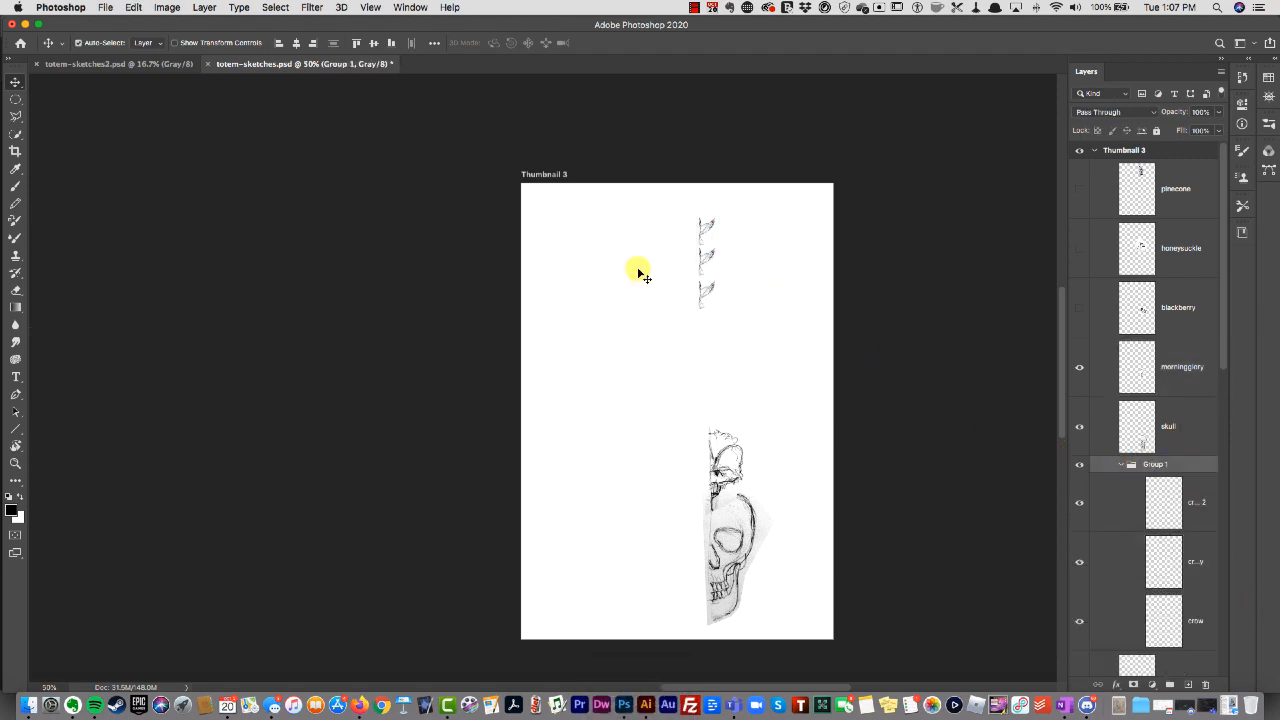
drag(708, 256, 716, 394)
Place the morningglory layer below the crow group in the layer order and hide the skull layer
click(1121, 464)
drag(1180, 367, 1172, 472)
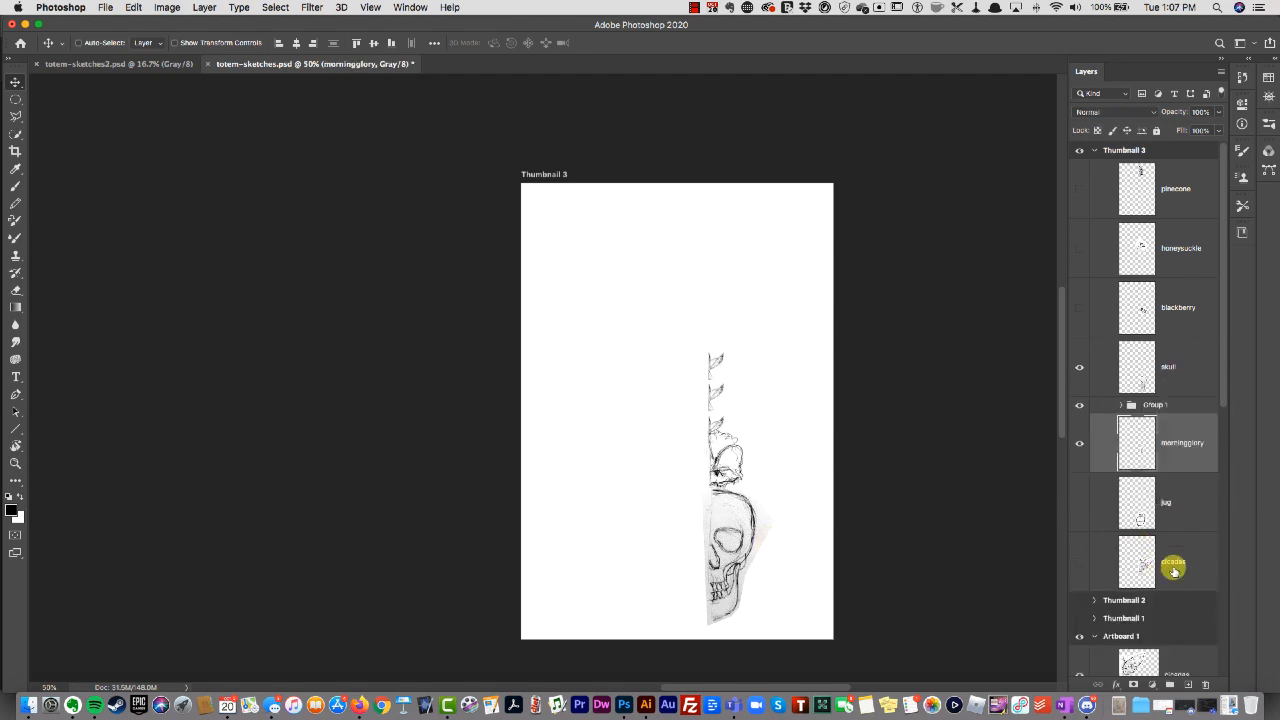
click(1079, 367)
Show the blackberry layer in Thumbnail 3 and move the blackberry down beneath the morning glory
click(1079, 308)
key(super+z)
click(1178, 308)
drag(742, 452, 744, 556)
Show the pinecone with its layer ordered under the blackberry layer, and move it down beneath the blackberry leaves
click(1079, 189)
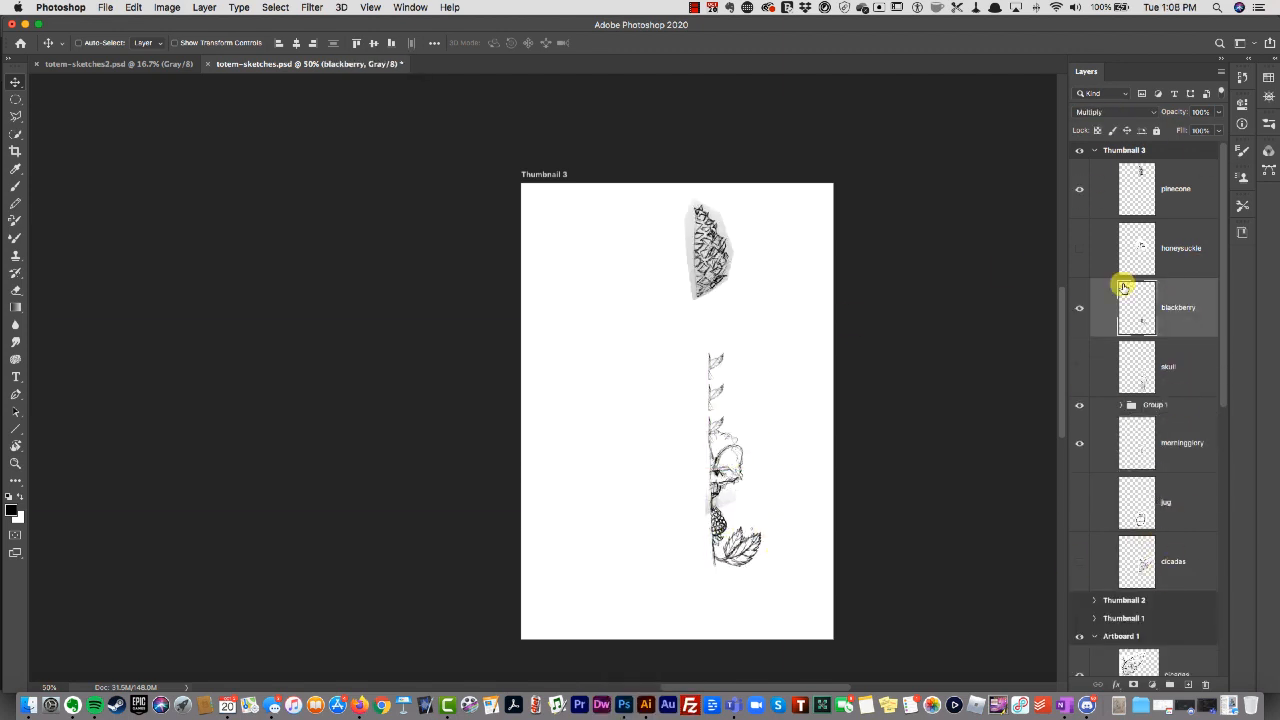
drag(1124, 288, 1124, 162)
click(1176, 248)
drag(710, 238, 732, 590)
Move all the sketches of Thumbnail 3 up together on the artboard and select the pinecone layer
click(1178, 189)
shift+click(1177, 573)
drag(771, 530, 771, 440)
click(1176, 248)
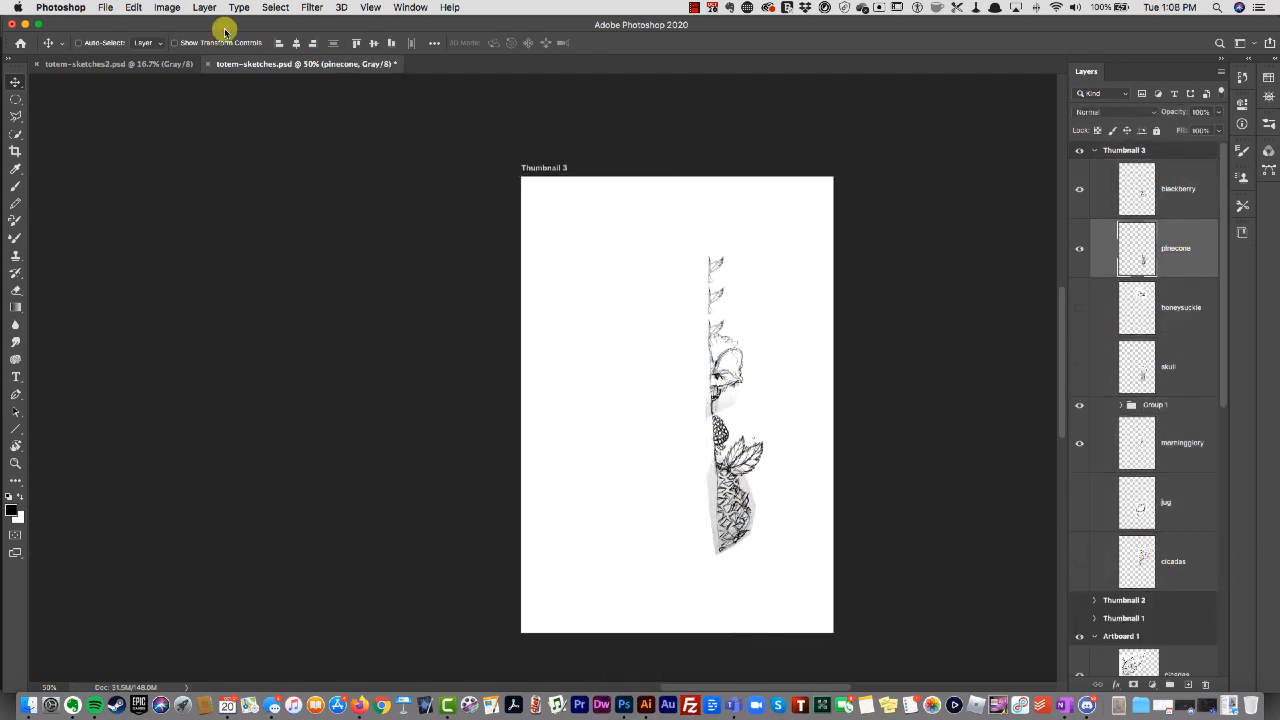
Flip the pinecone sketch in Thumbnail 3 vertically
click(133, 8)
click(350, 515)
click(133, 8)
mouse_move(150, 310)
click(350, 528)
Fit the pinecone directly beneath the blackberry leaves and set its blend mode to Multiply
drag(762, 508, 755, 576)
key(super+z)
key(super+z)
key(super+t)
key(Return)
click(1113, 112)
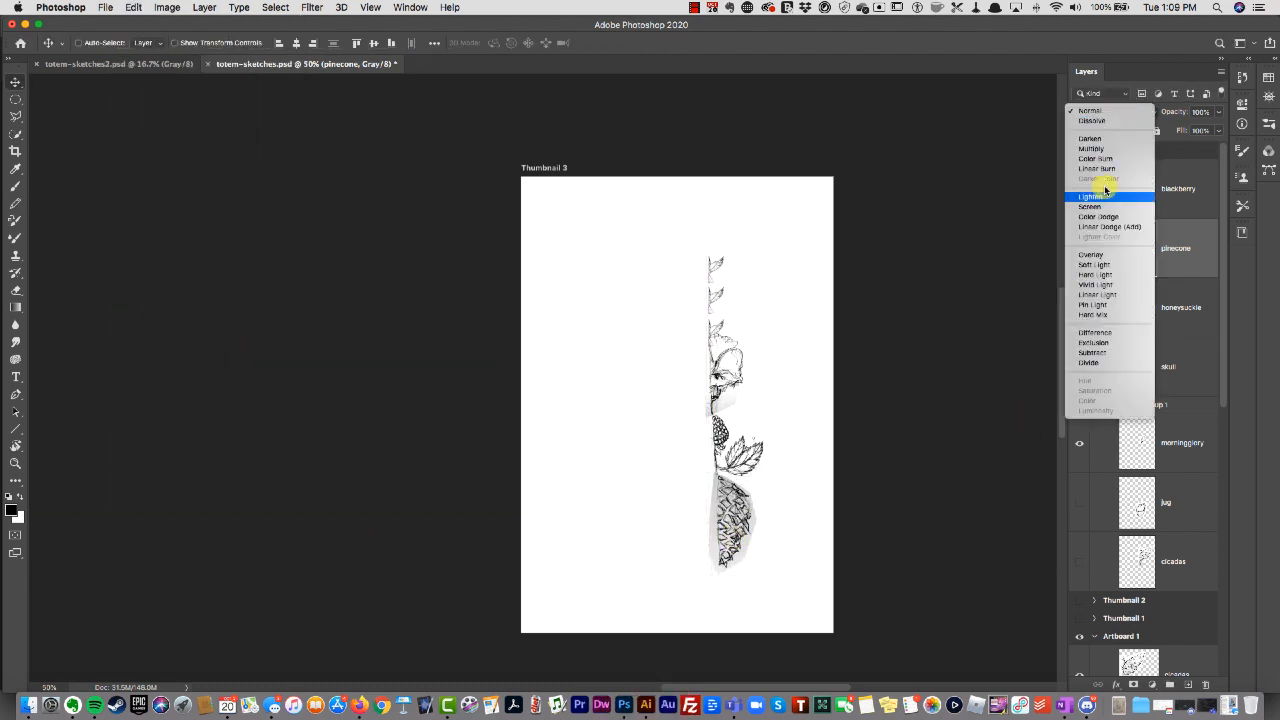
click(1100, 150)
Enlarge all the Thumbnail 3 sketches together and reposition the stack so it fills most of the artboard's height
click(1170, 200)
shift+click(1208, 569)
key(super+t)
drag(649, 223, 605, 136)
drag(705, 484, 697, 534)
key(Return)
Collapse the Thumbnail 3 and Artboard 1 layer lists and save the document
click(1095, 150)
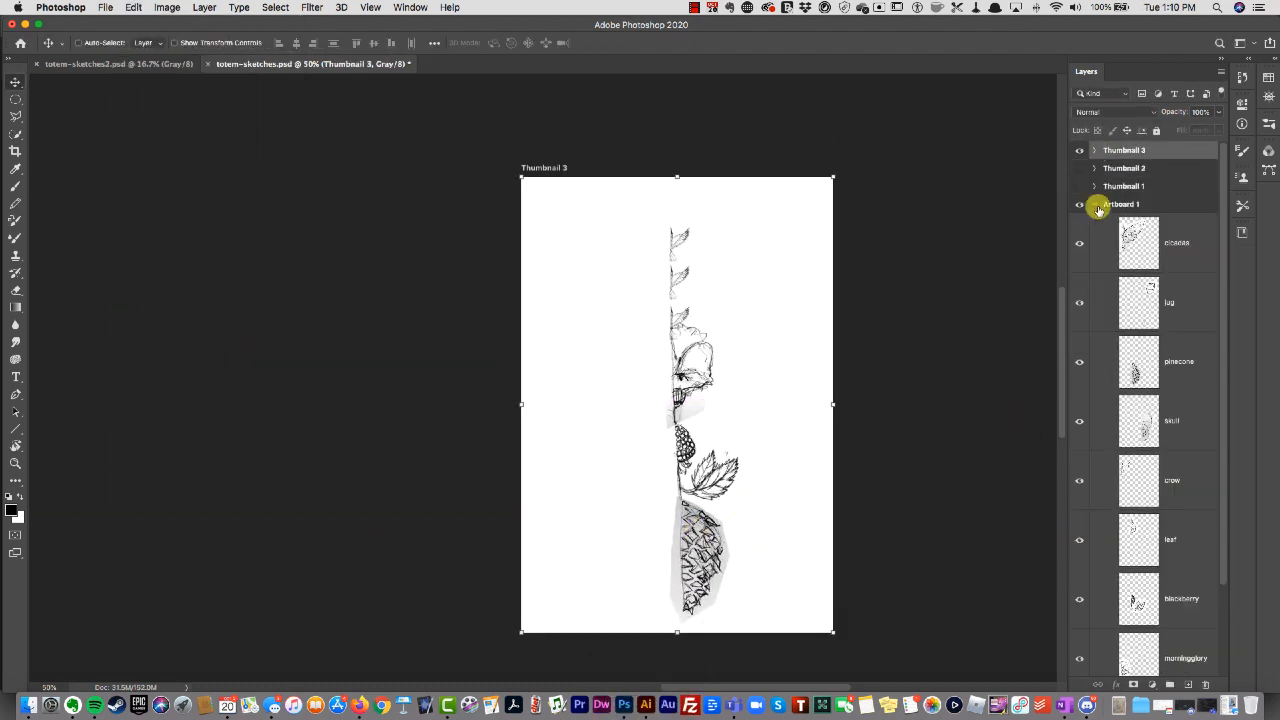
click(1095, 204)
key(super+s)
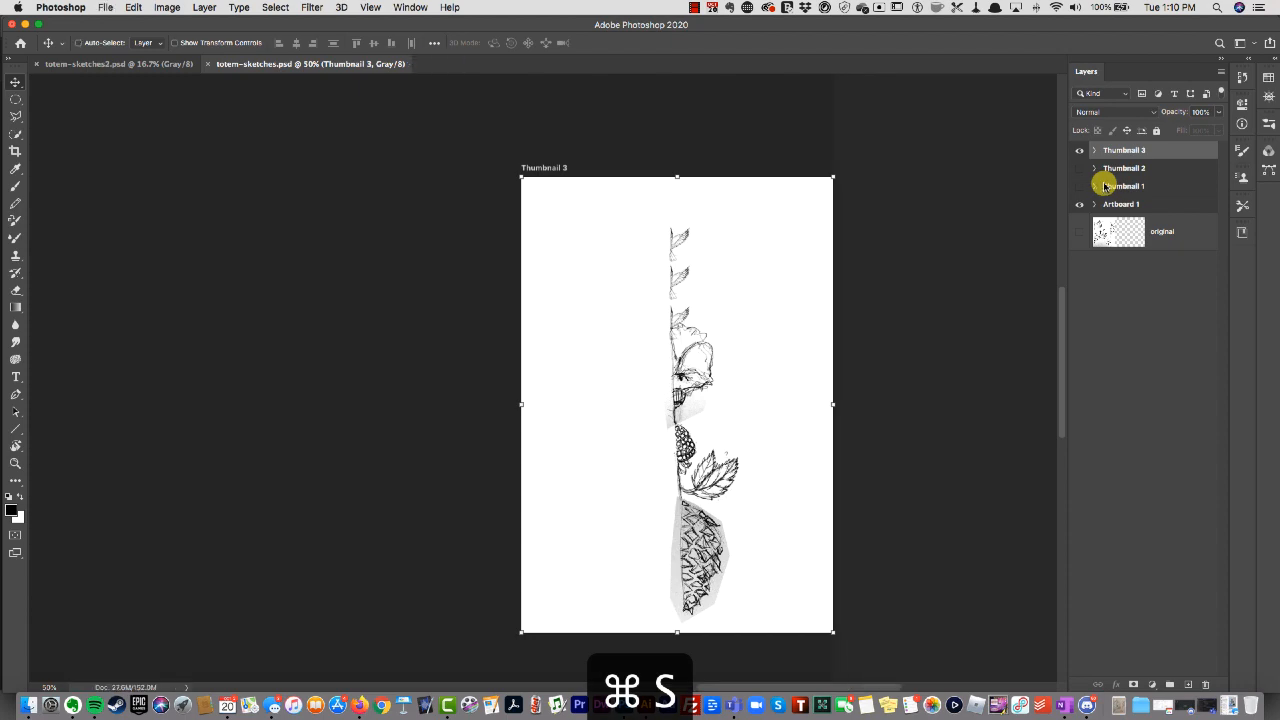
Hide the Thumbnail 3 artboard and show Thumbnail 1 instead
click(1078, 151)
click(1079, 187)
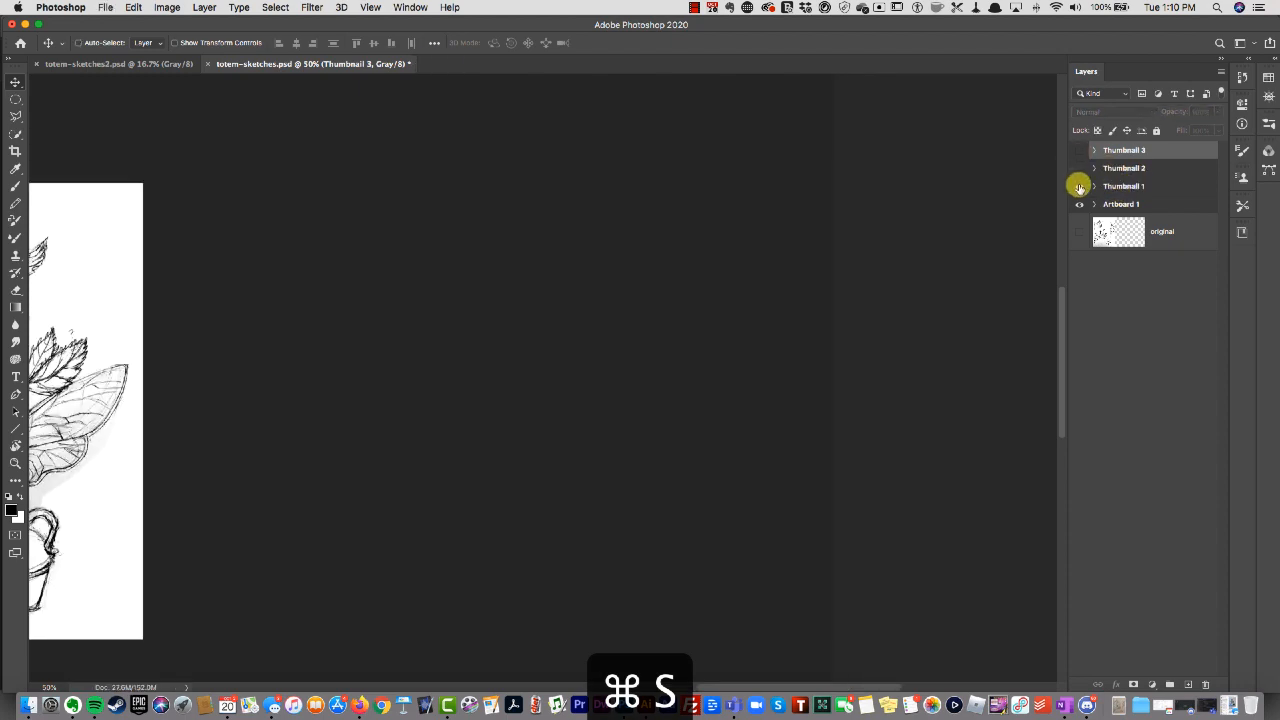
key(super+0)
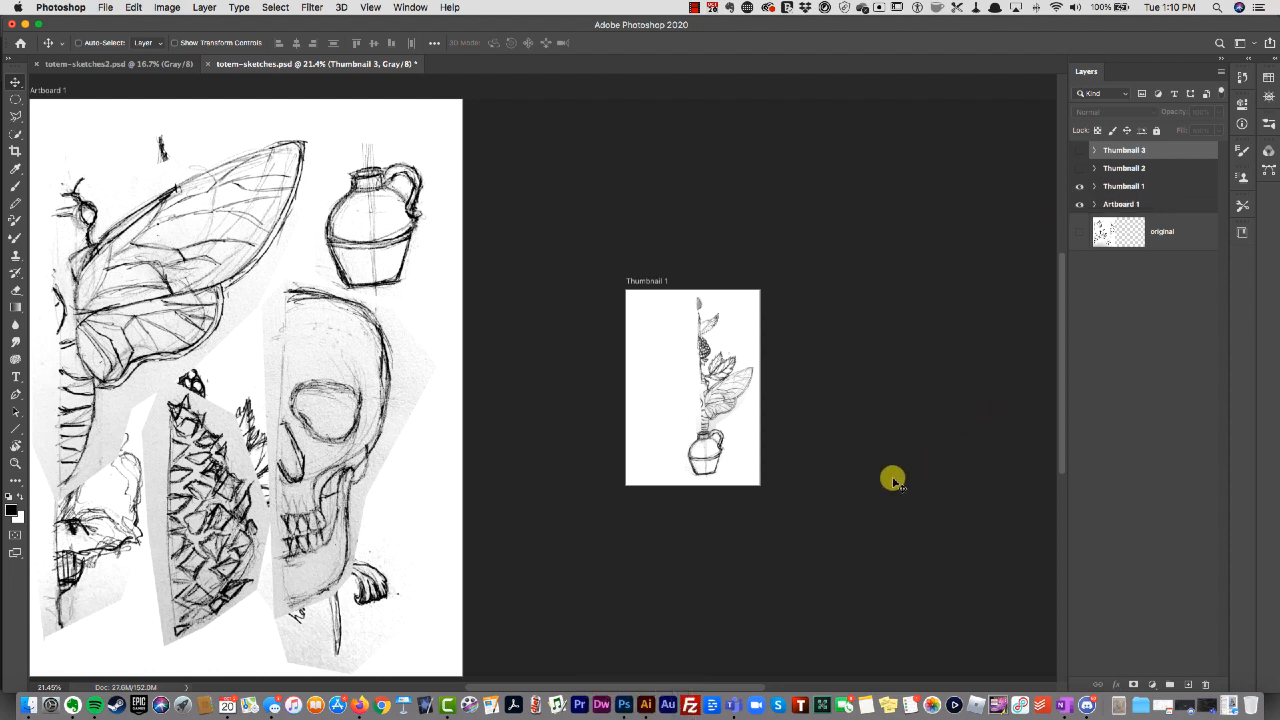
scroll(812, 462, right, 2)
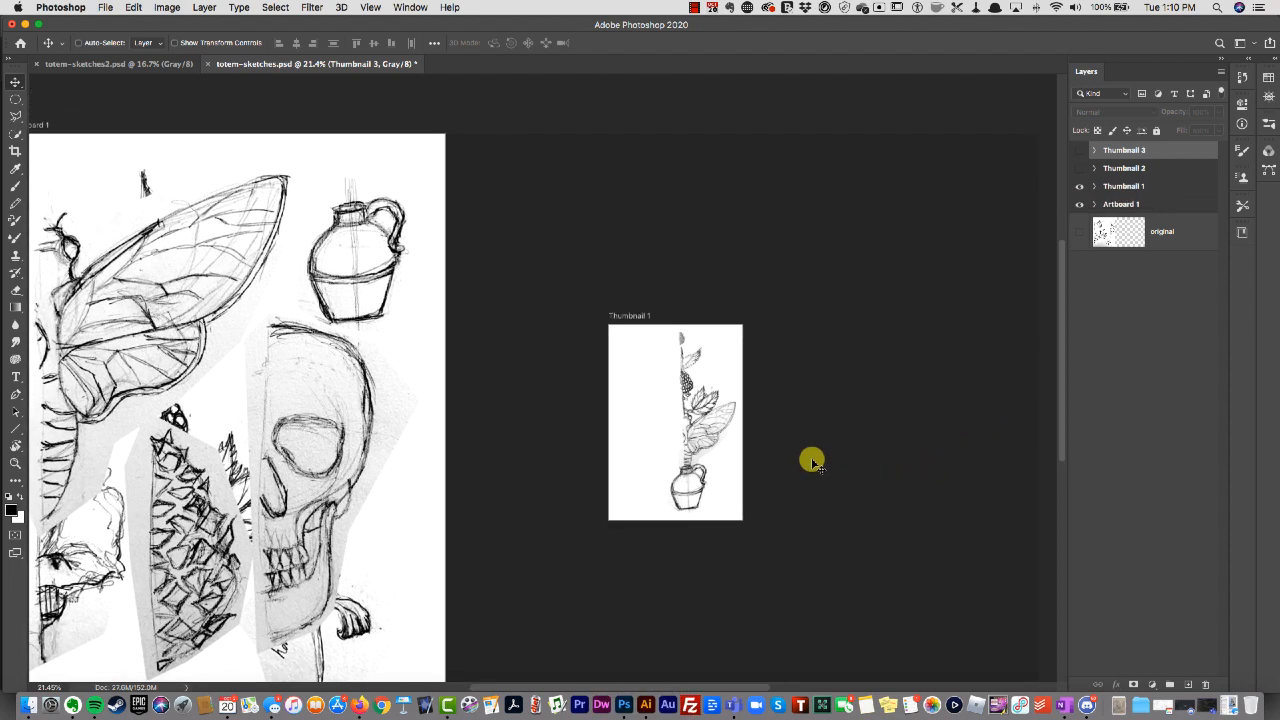
key(super+equal)
key(super+equal)
key(super+equal)
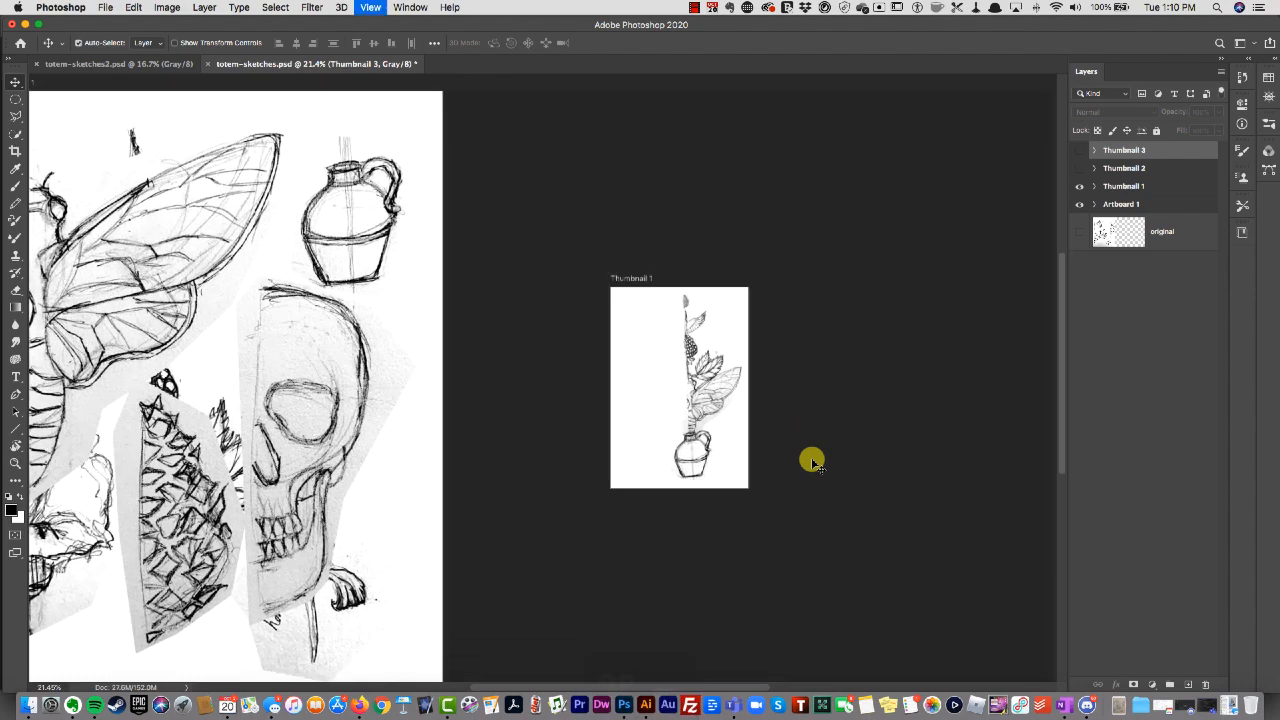
scroll(812, 462, right, 10)
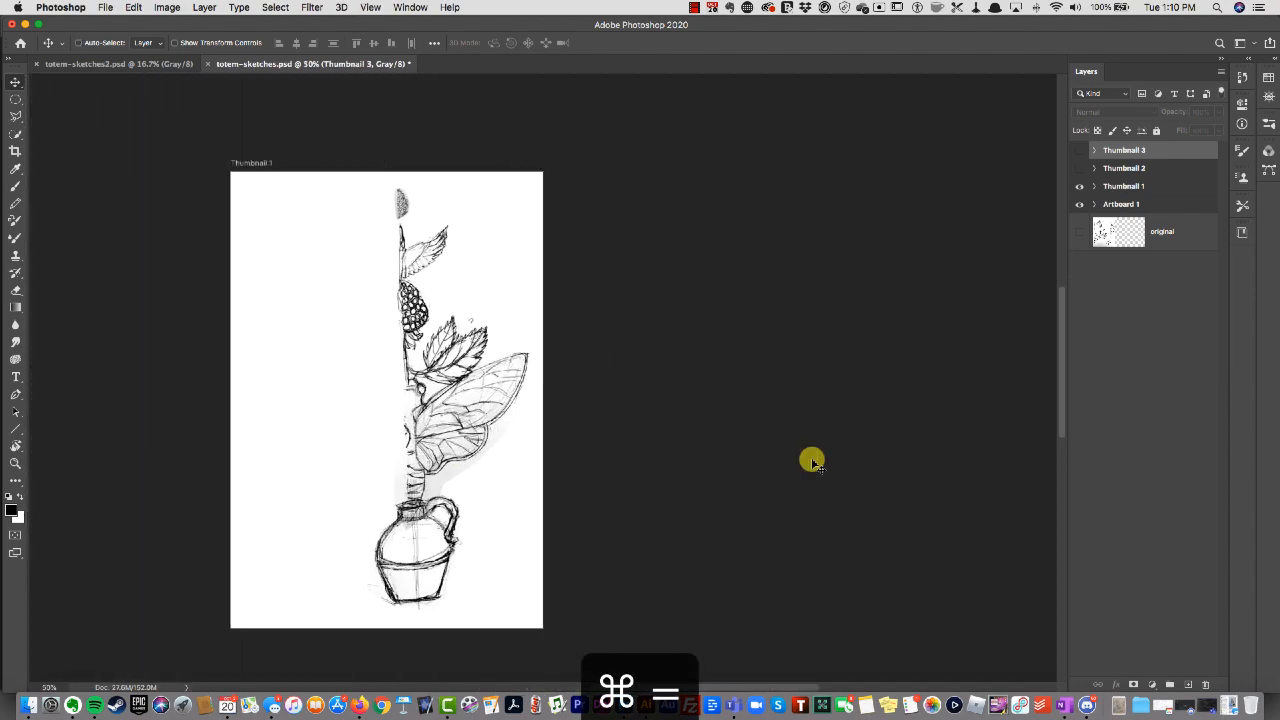
scroll(812, 462, left, 5)
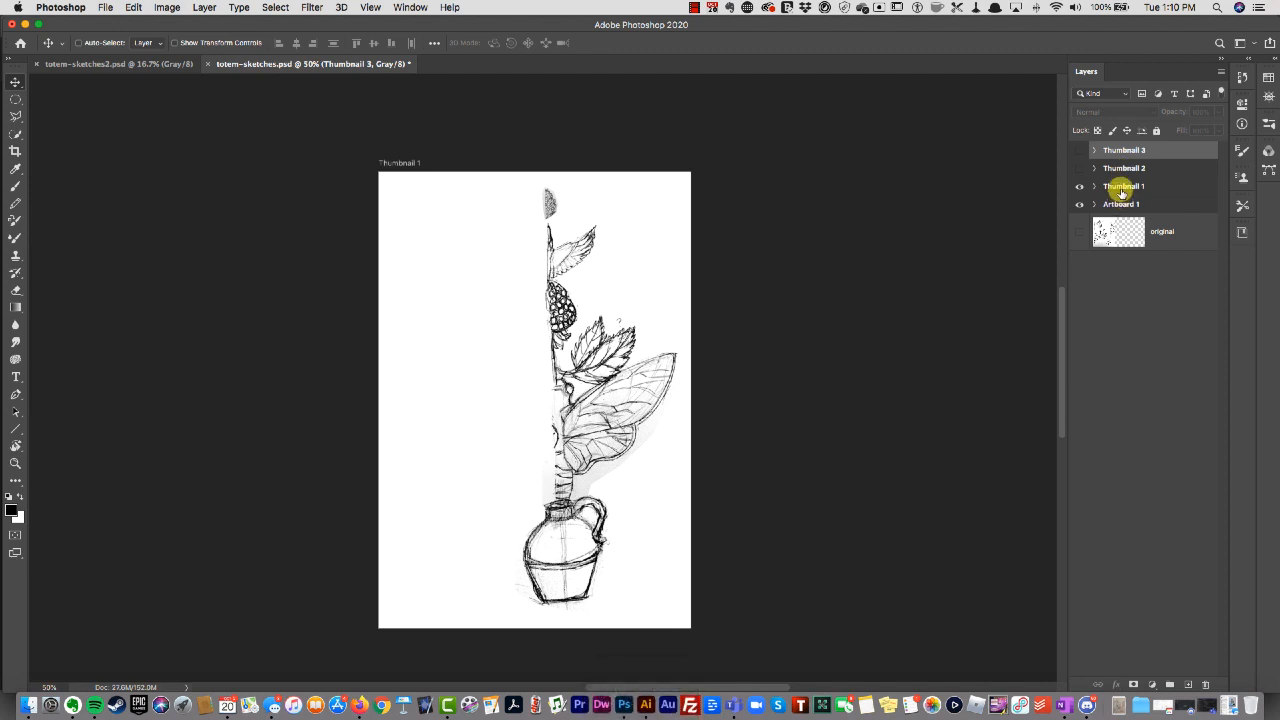
Expand Thumbnail 1 and select all its layers from crow through blackberry
click(1110, 186)
click(1093, 186)
click(1171, 243)
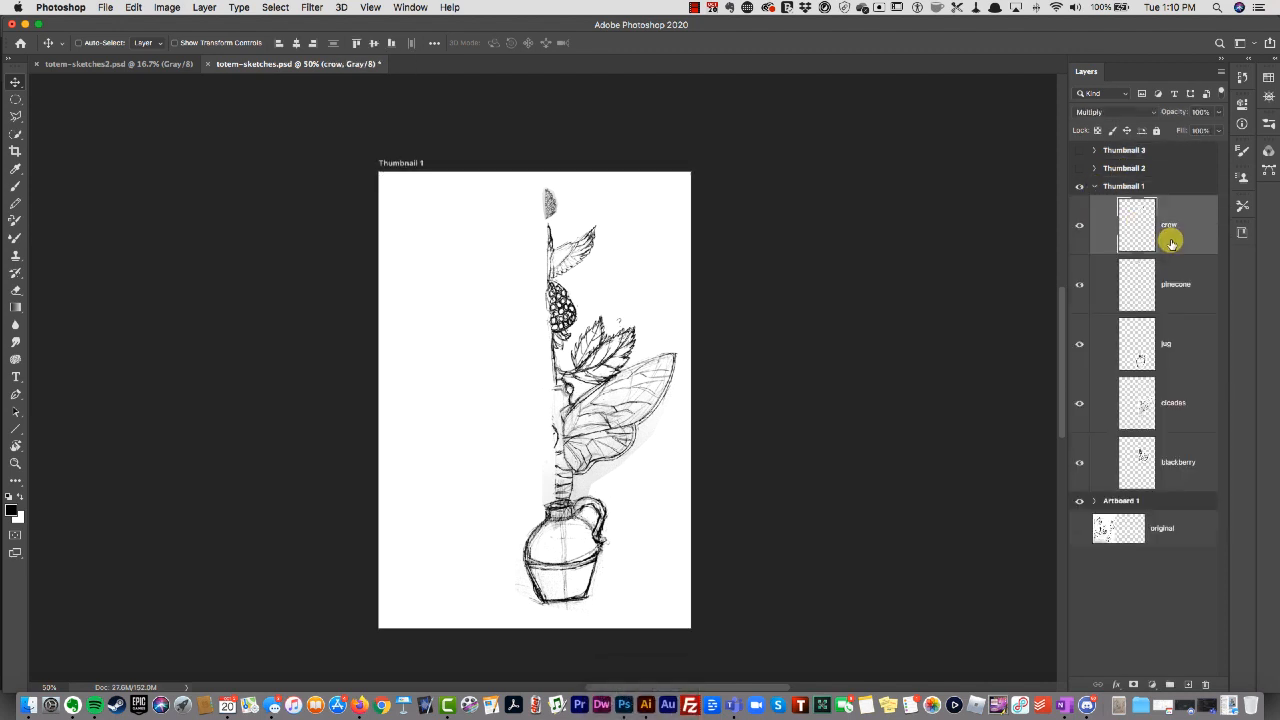
shift+click(1186, 474)
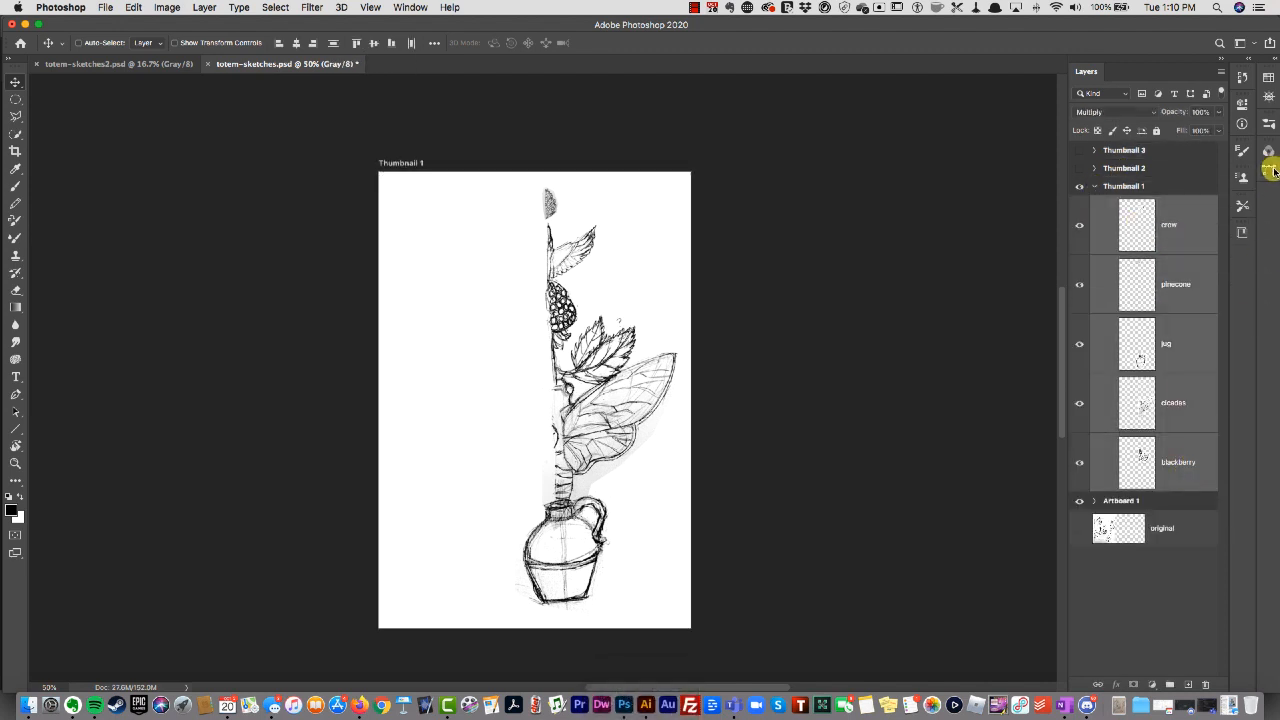
Open The Strange South library in a floating Libraries panel and add the selected Thumbnail 1 sketches to it as a graphic
click(418, 8)
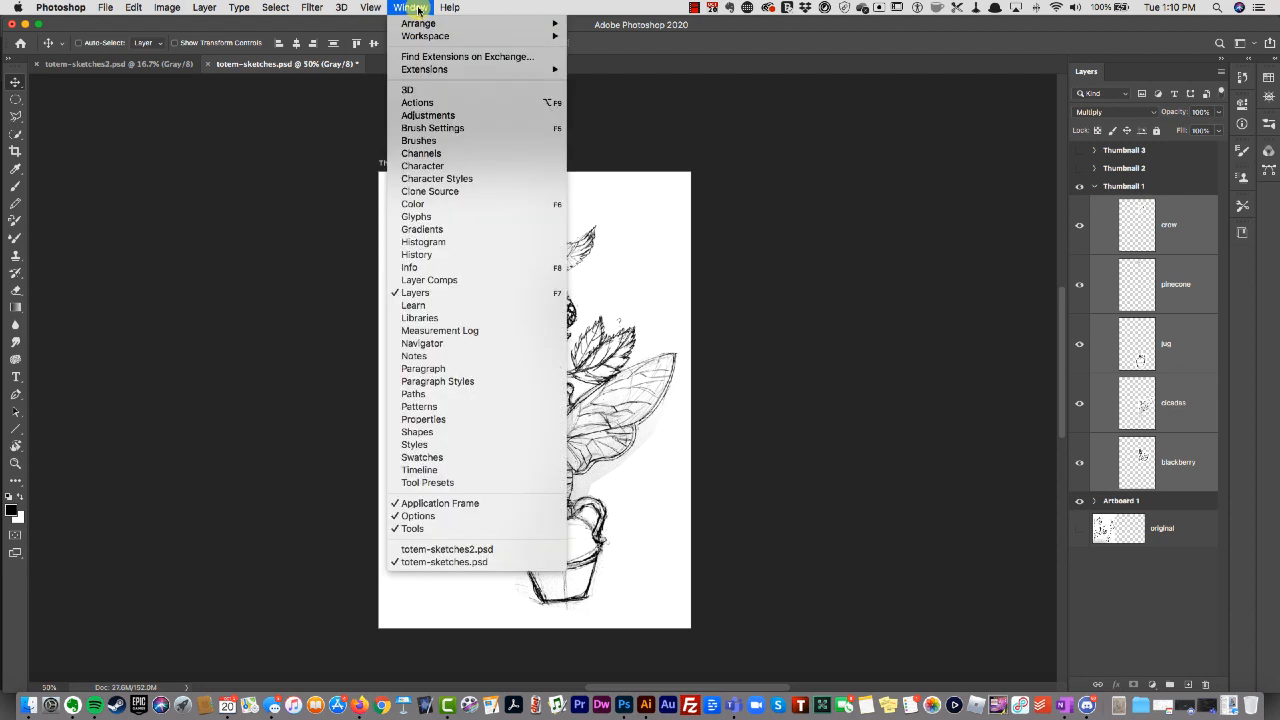
click(443, 318)
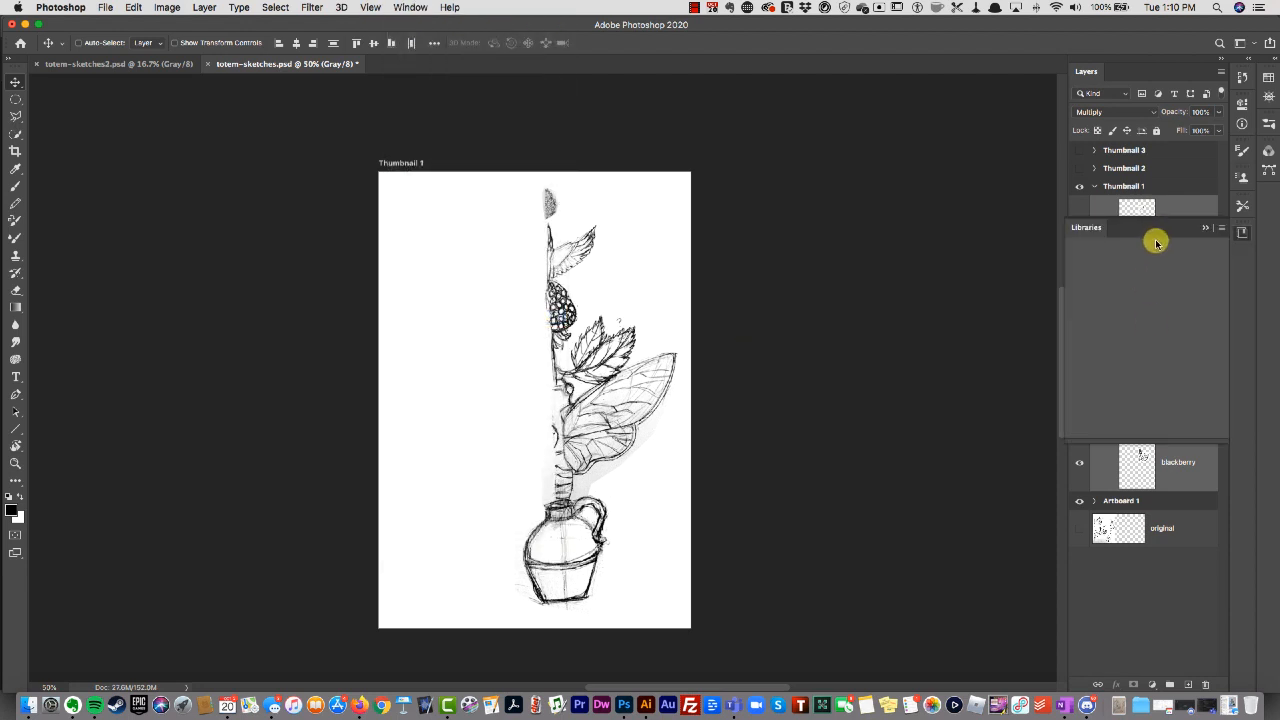
drag(1155, 243, 929, 126)
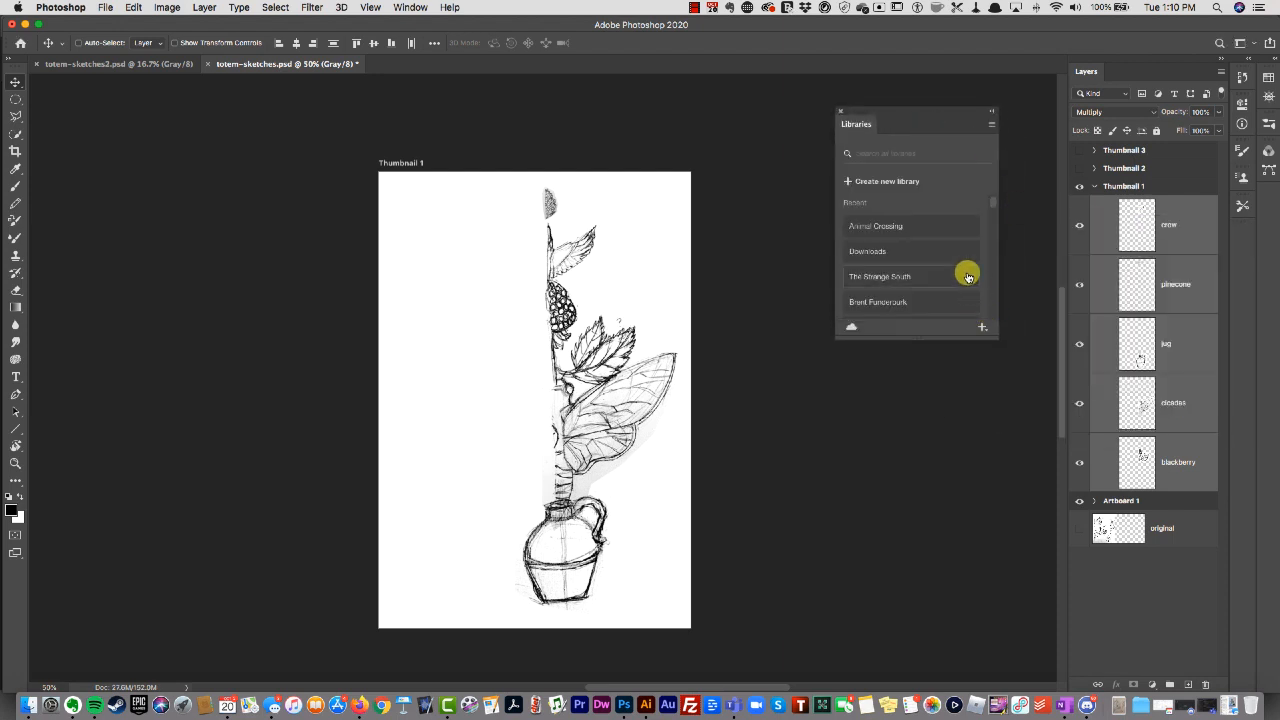
click(965, 272)
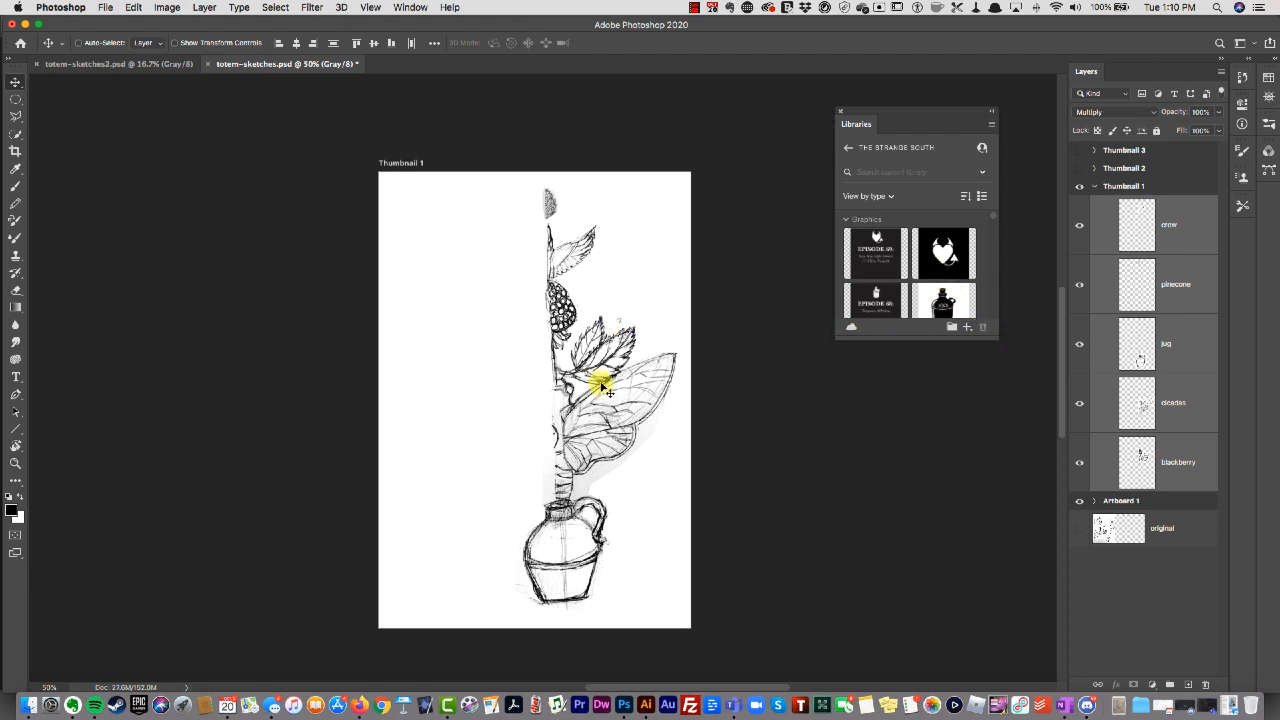
mouse_move(604, 390)
mouse_down()
mouse_move(671, 334)
mouse_move(872, 273)
mouse_up()
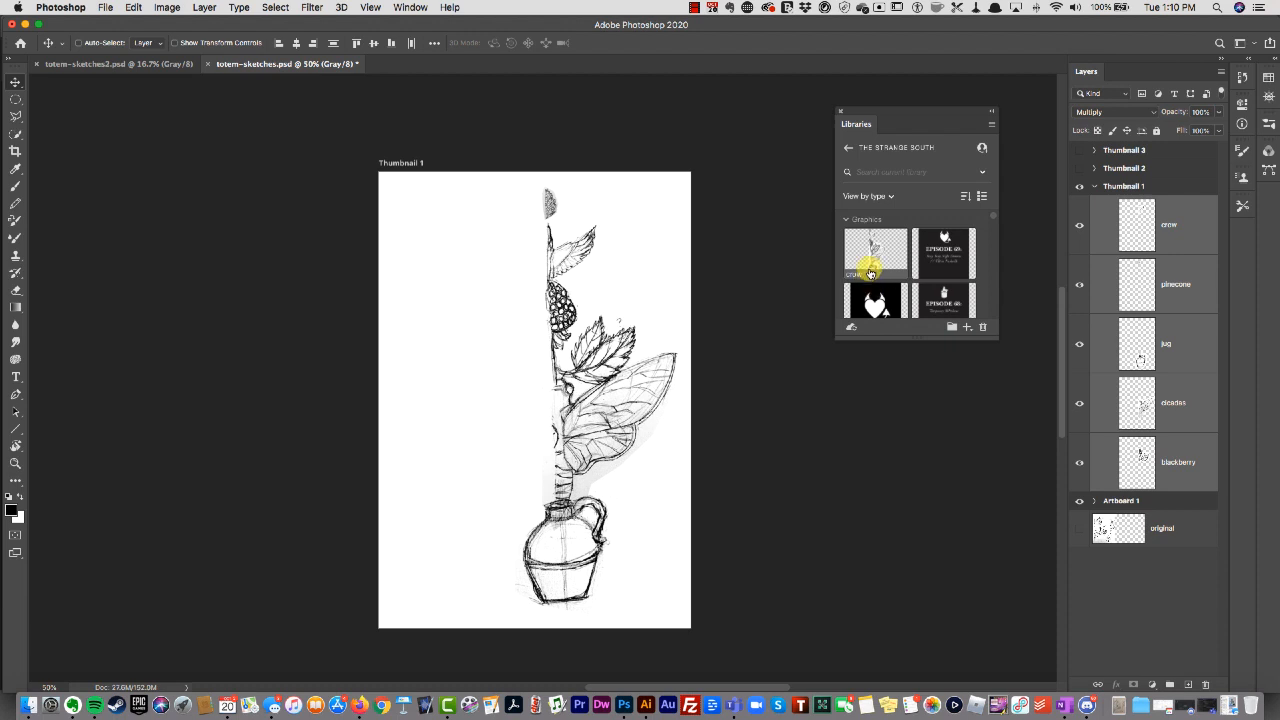
Try to rename the newly added totem graphic in The Strange South library
right_click(870, 277)
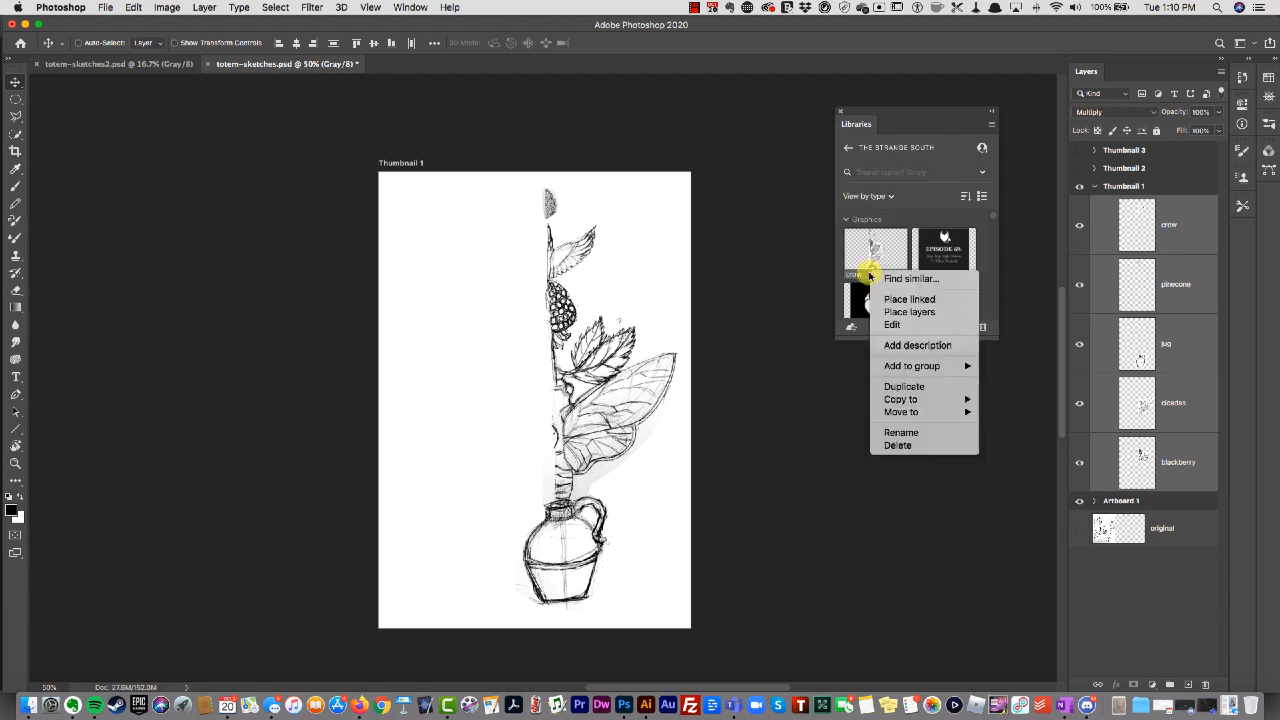
click(921, 433)
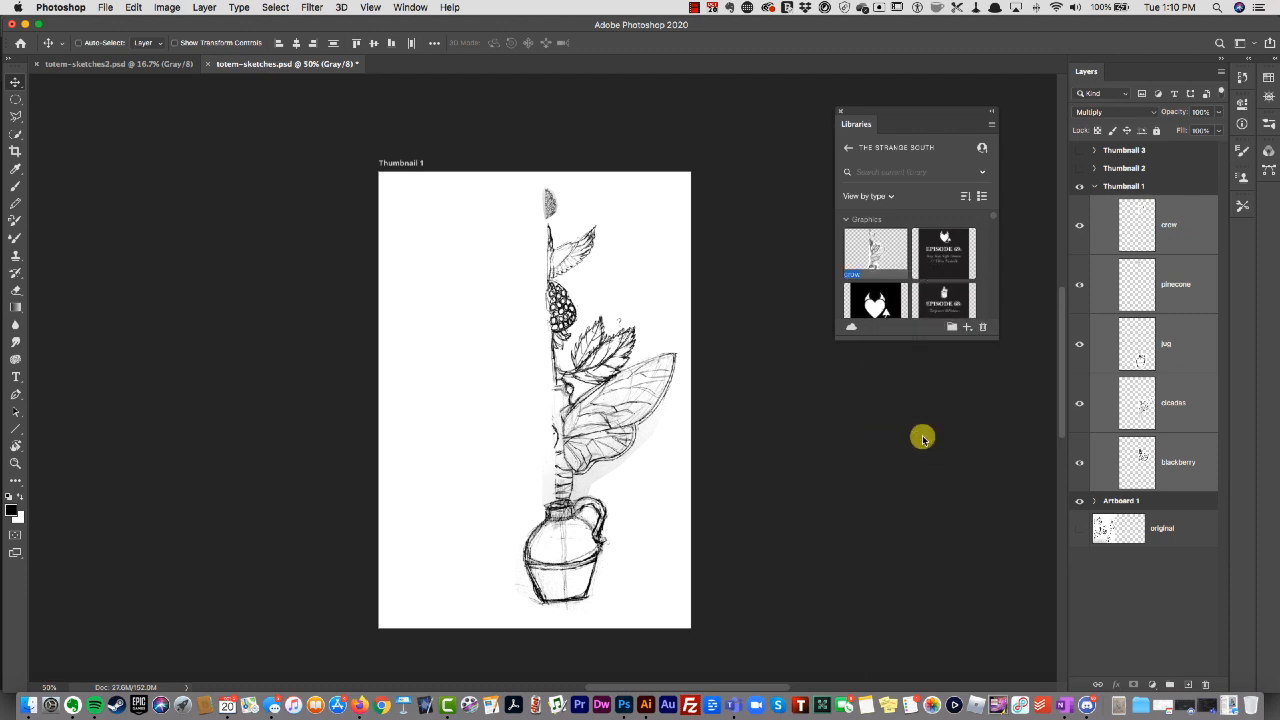
key(e)
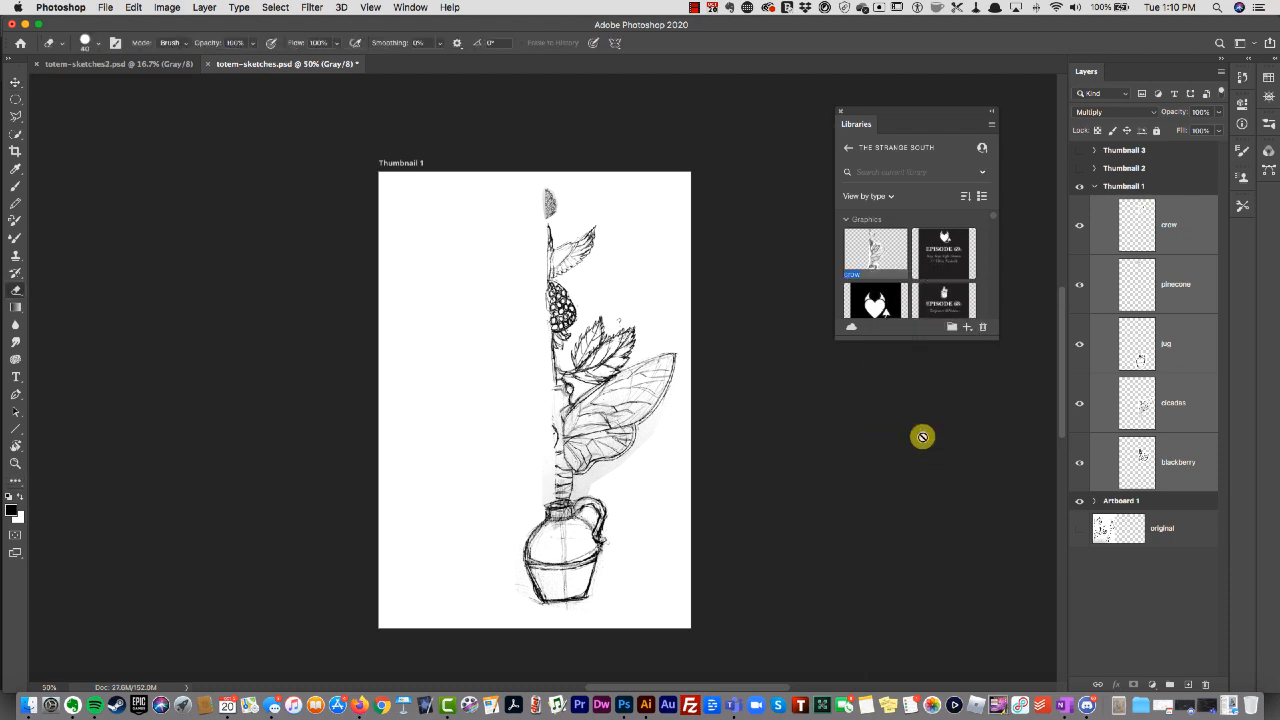
double_click(858, 278)
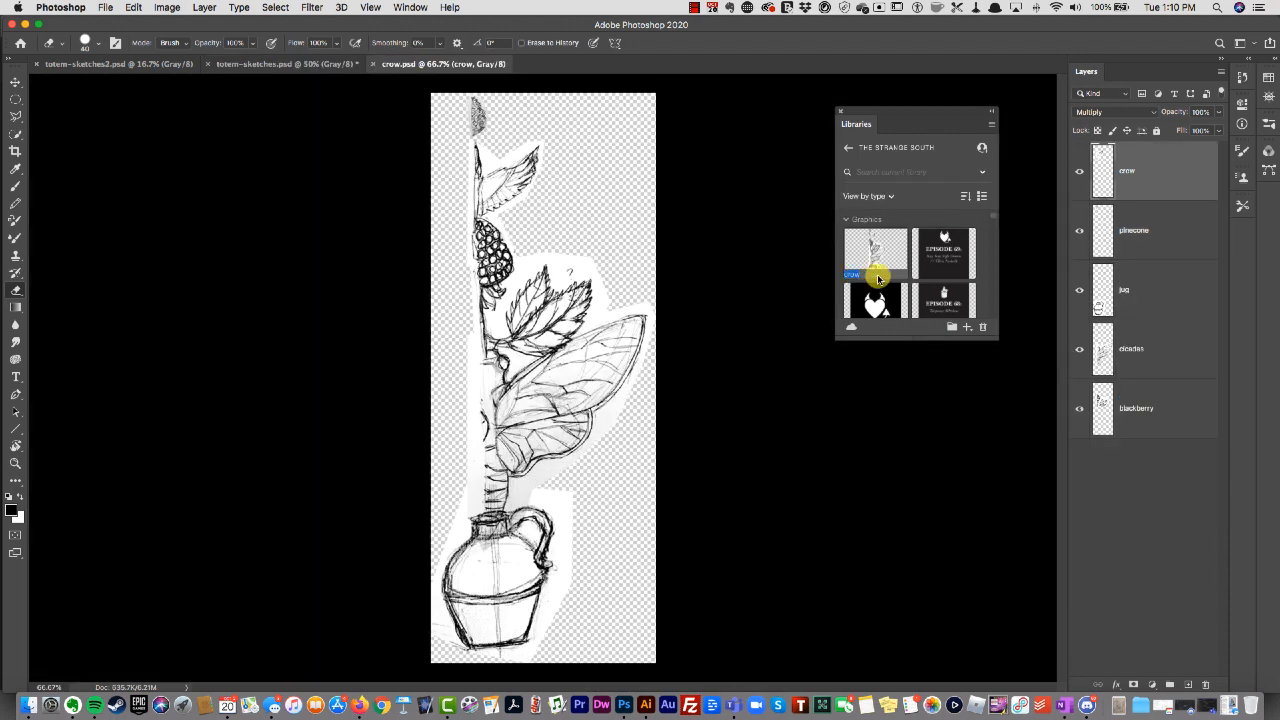
key(t)
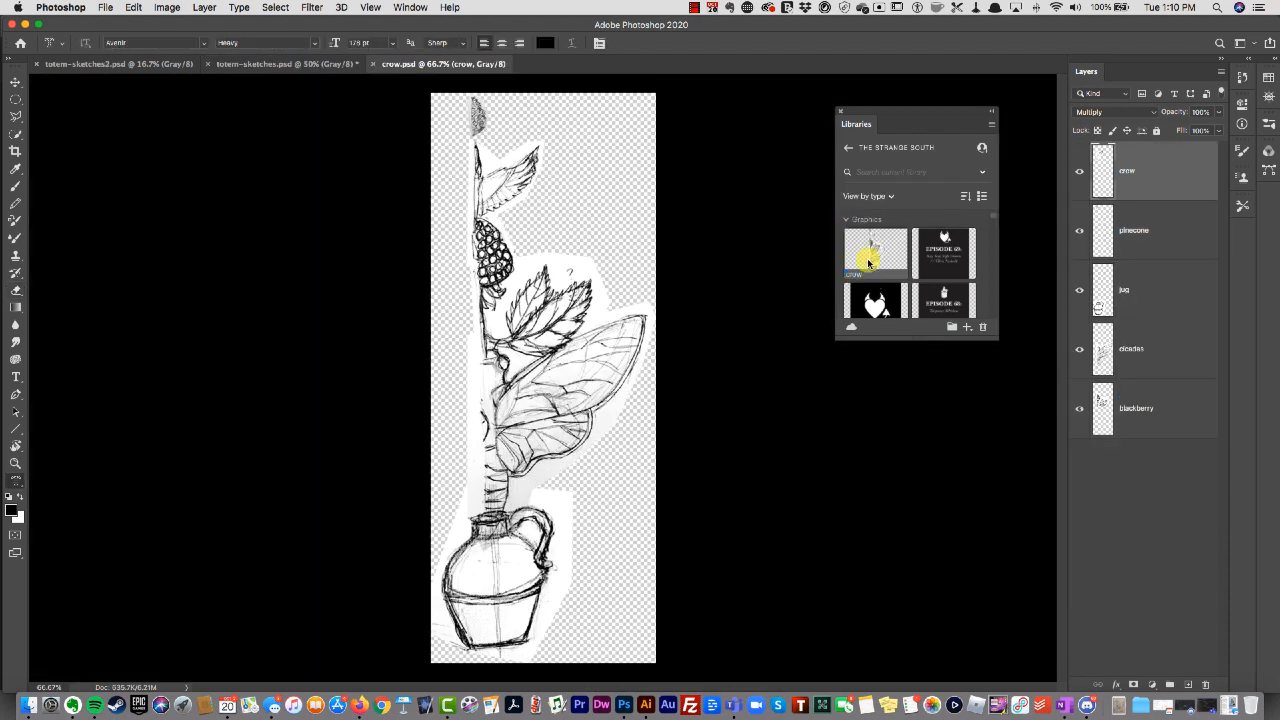
Rename the newly added library graphic as totem-sketch1
right_click(868, 276)
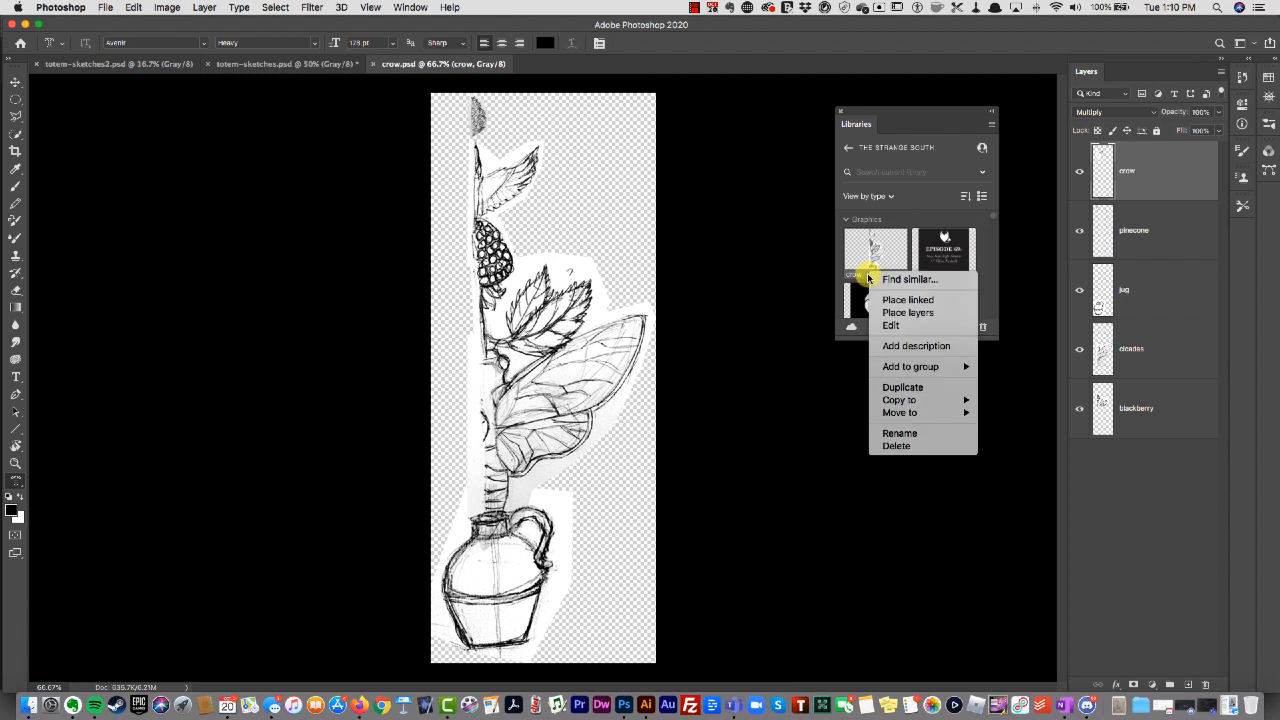
click(922, 435)
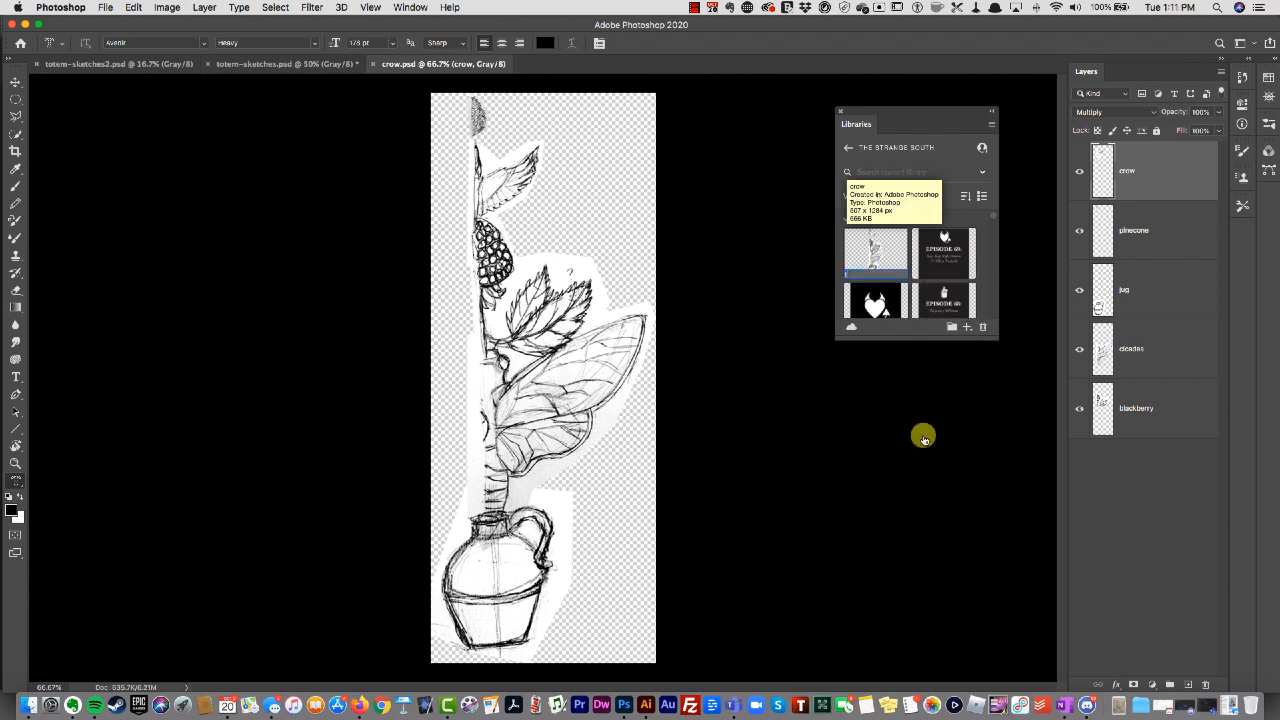
text(totem-sketch1)
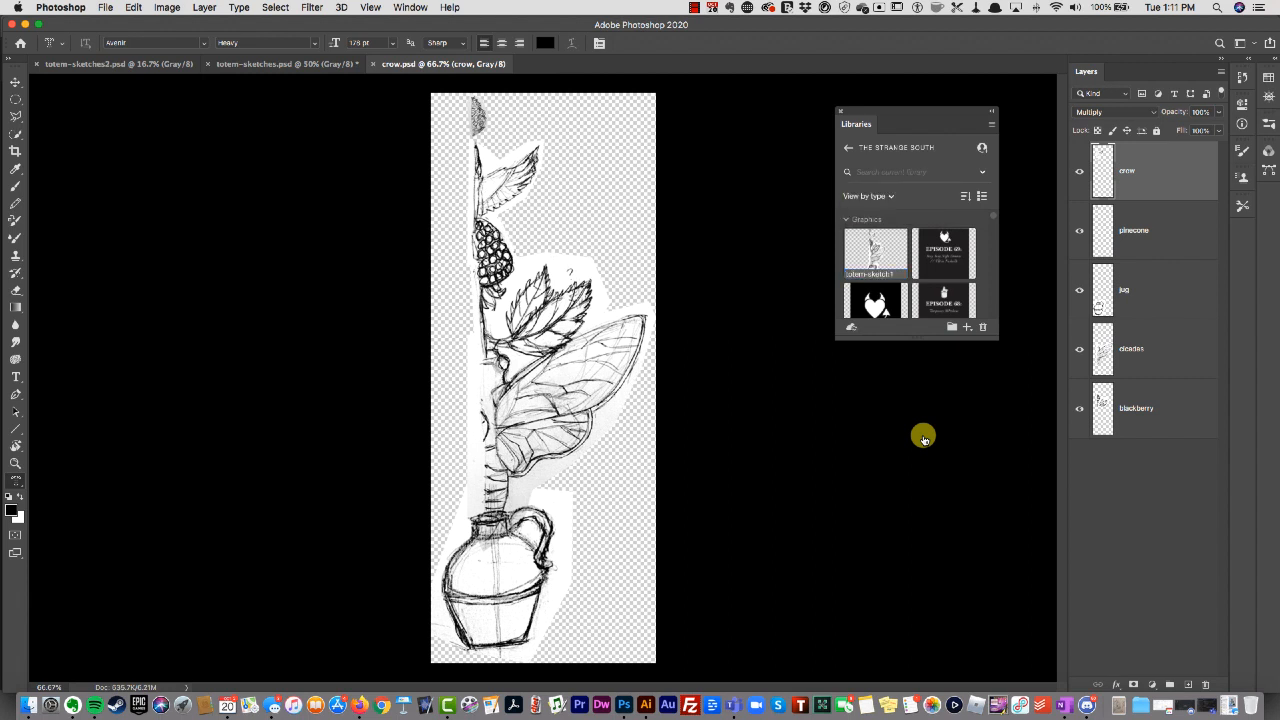
click(790, 414)
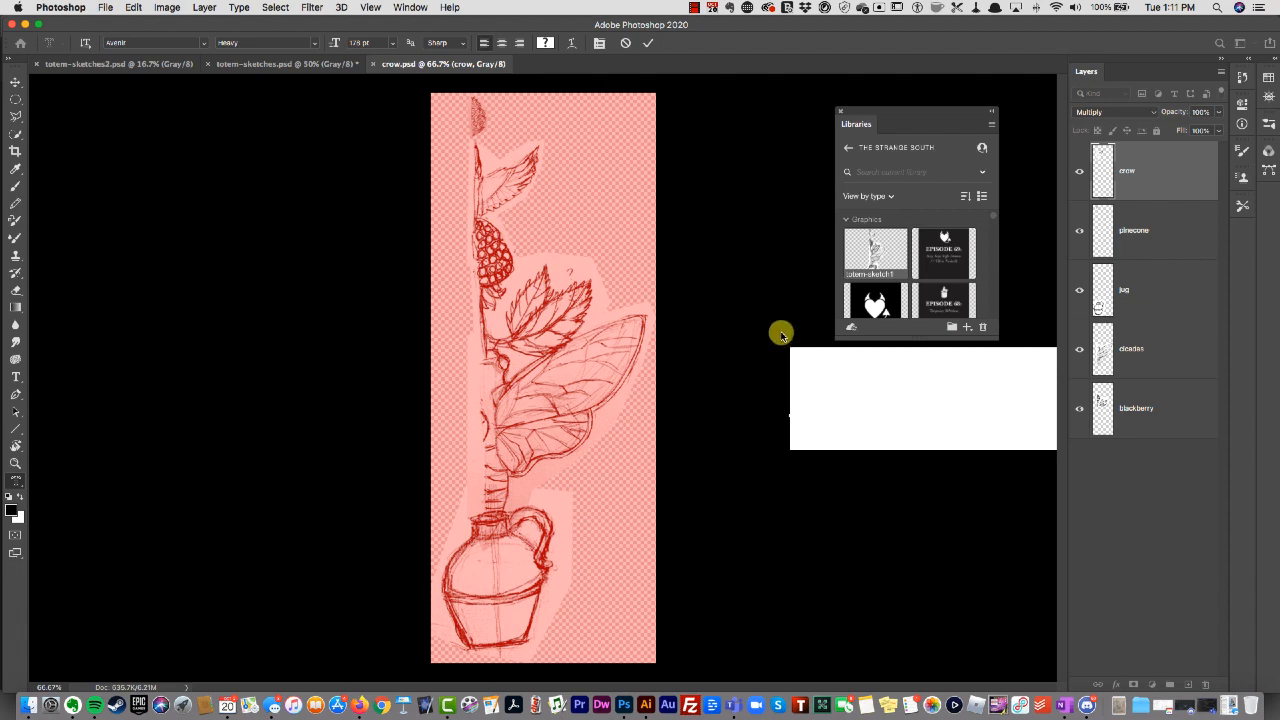
click(777, 334)
click(742, 241)
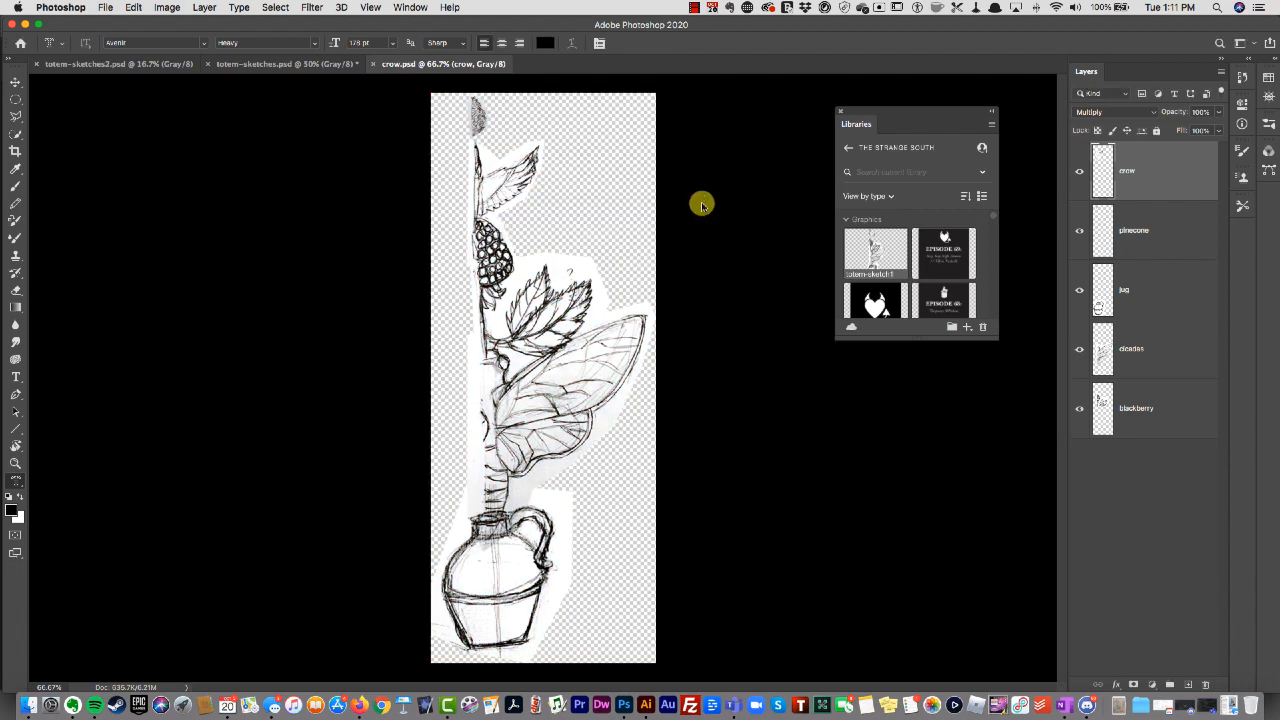